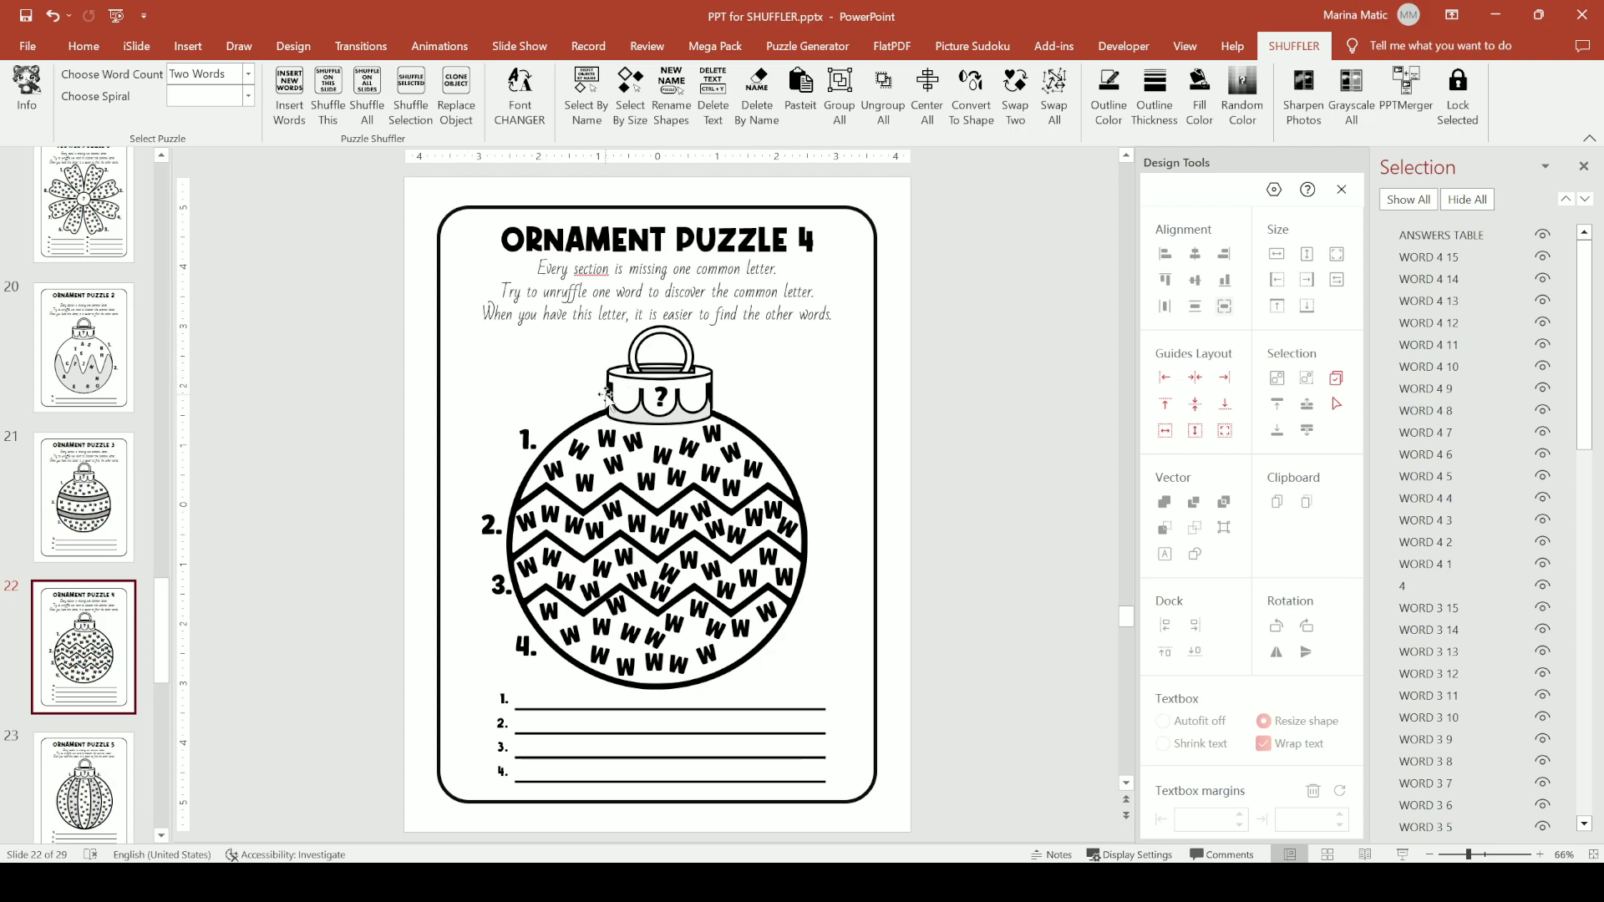
Open the Word Game form for five words on the Tree Puzzle 5 slide.
left_click(90, 761)
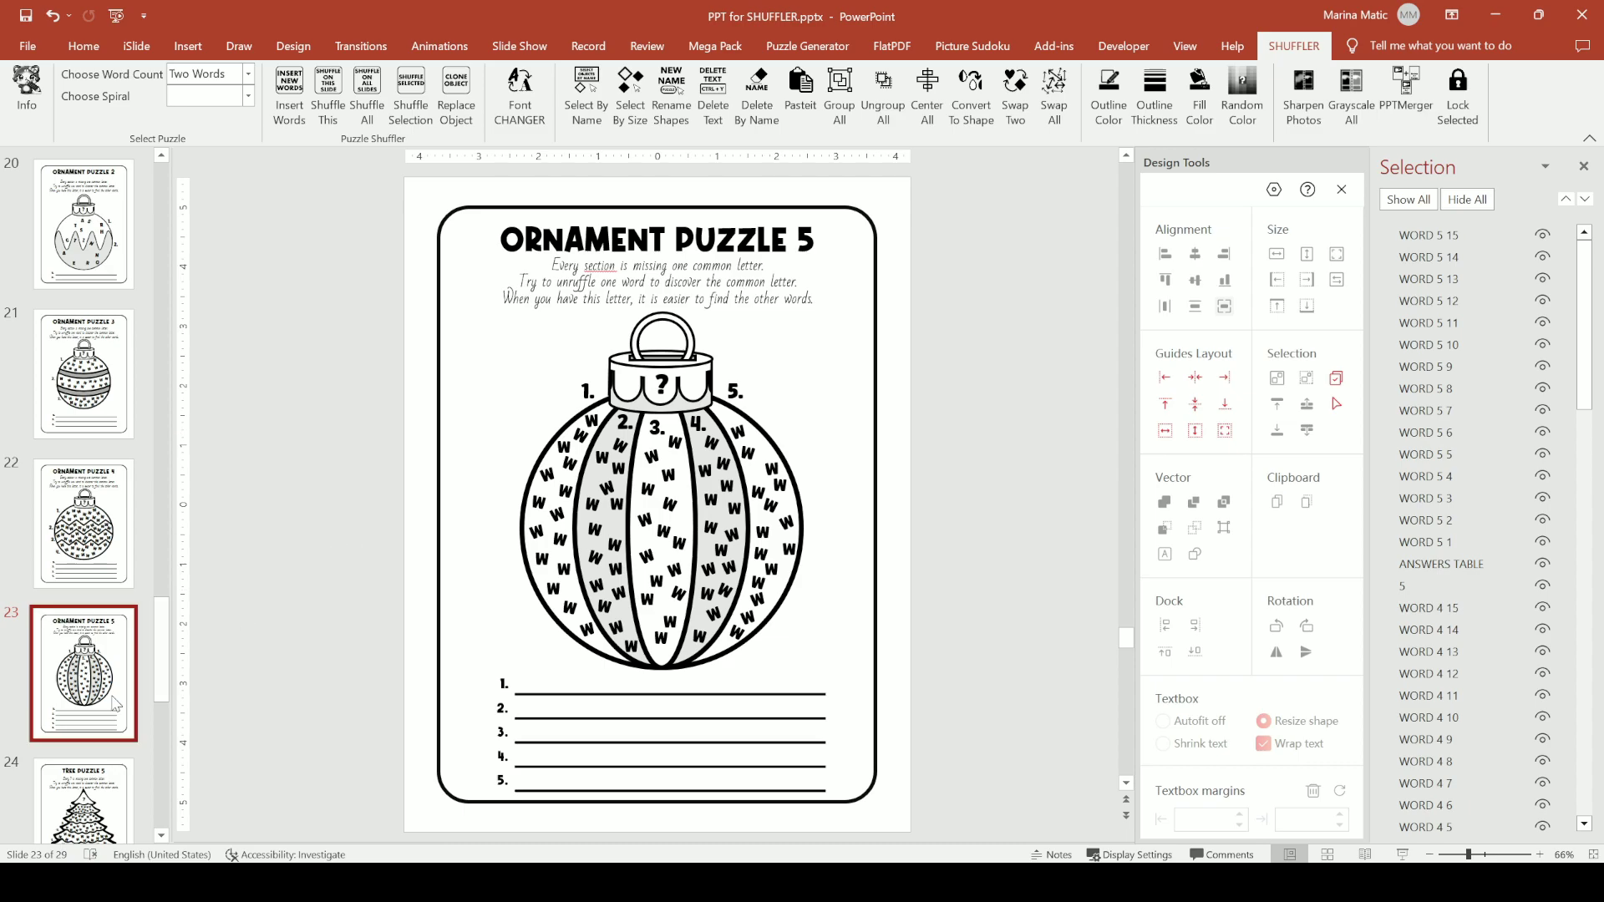
left_click(99, 789)
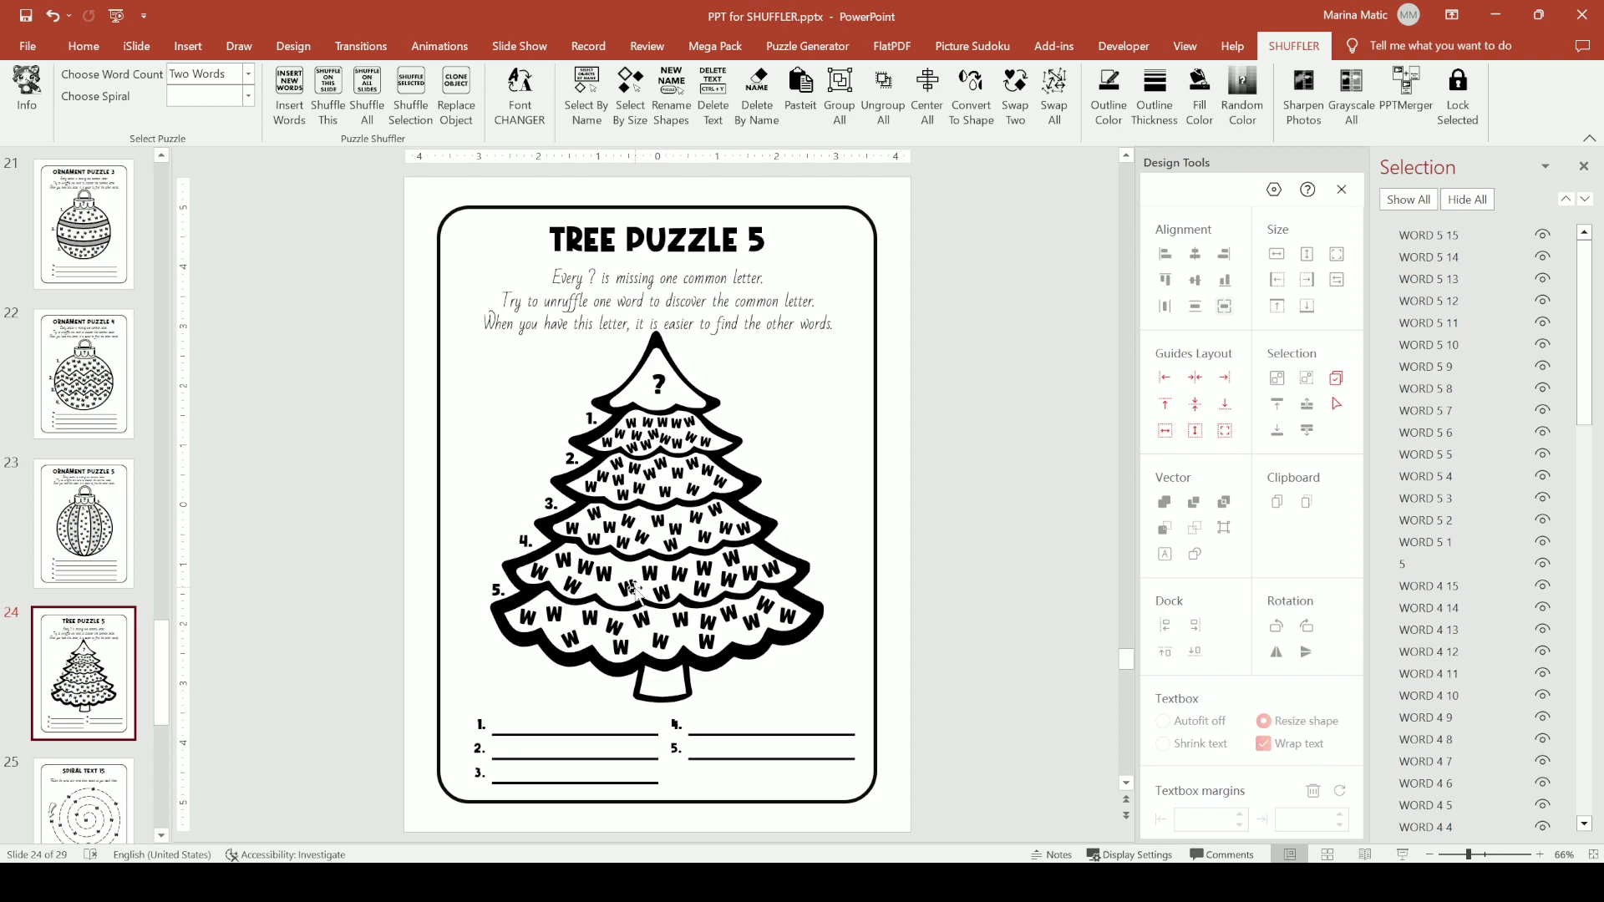
left_click(248, 74)
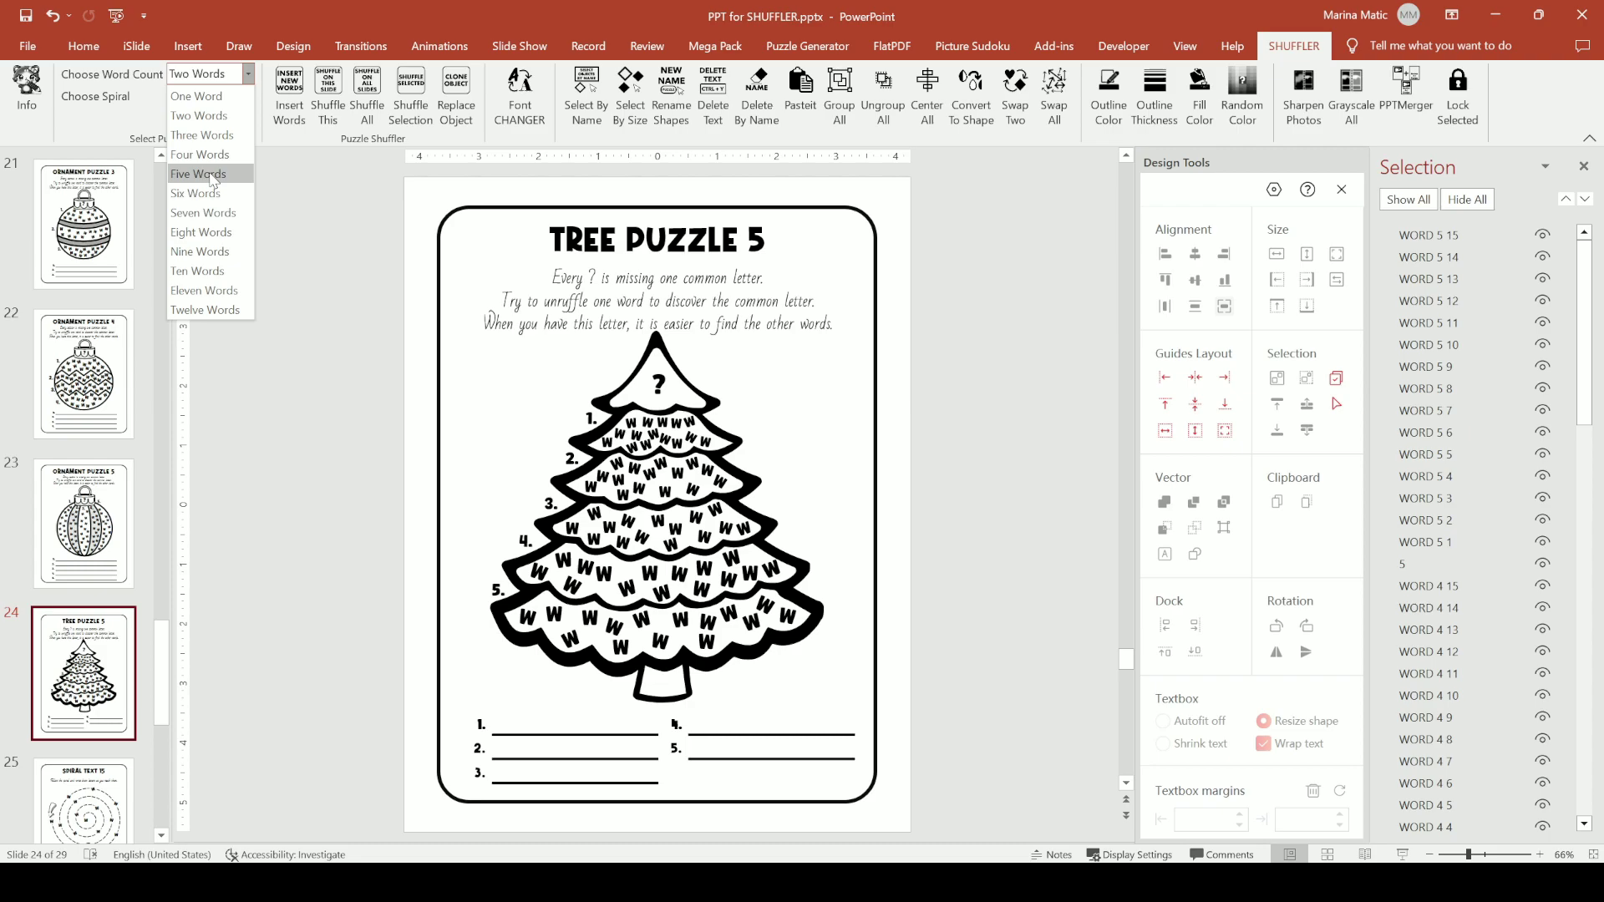
left_click(211, 175)
left_click(280, 92)
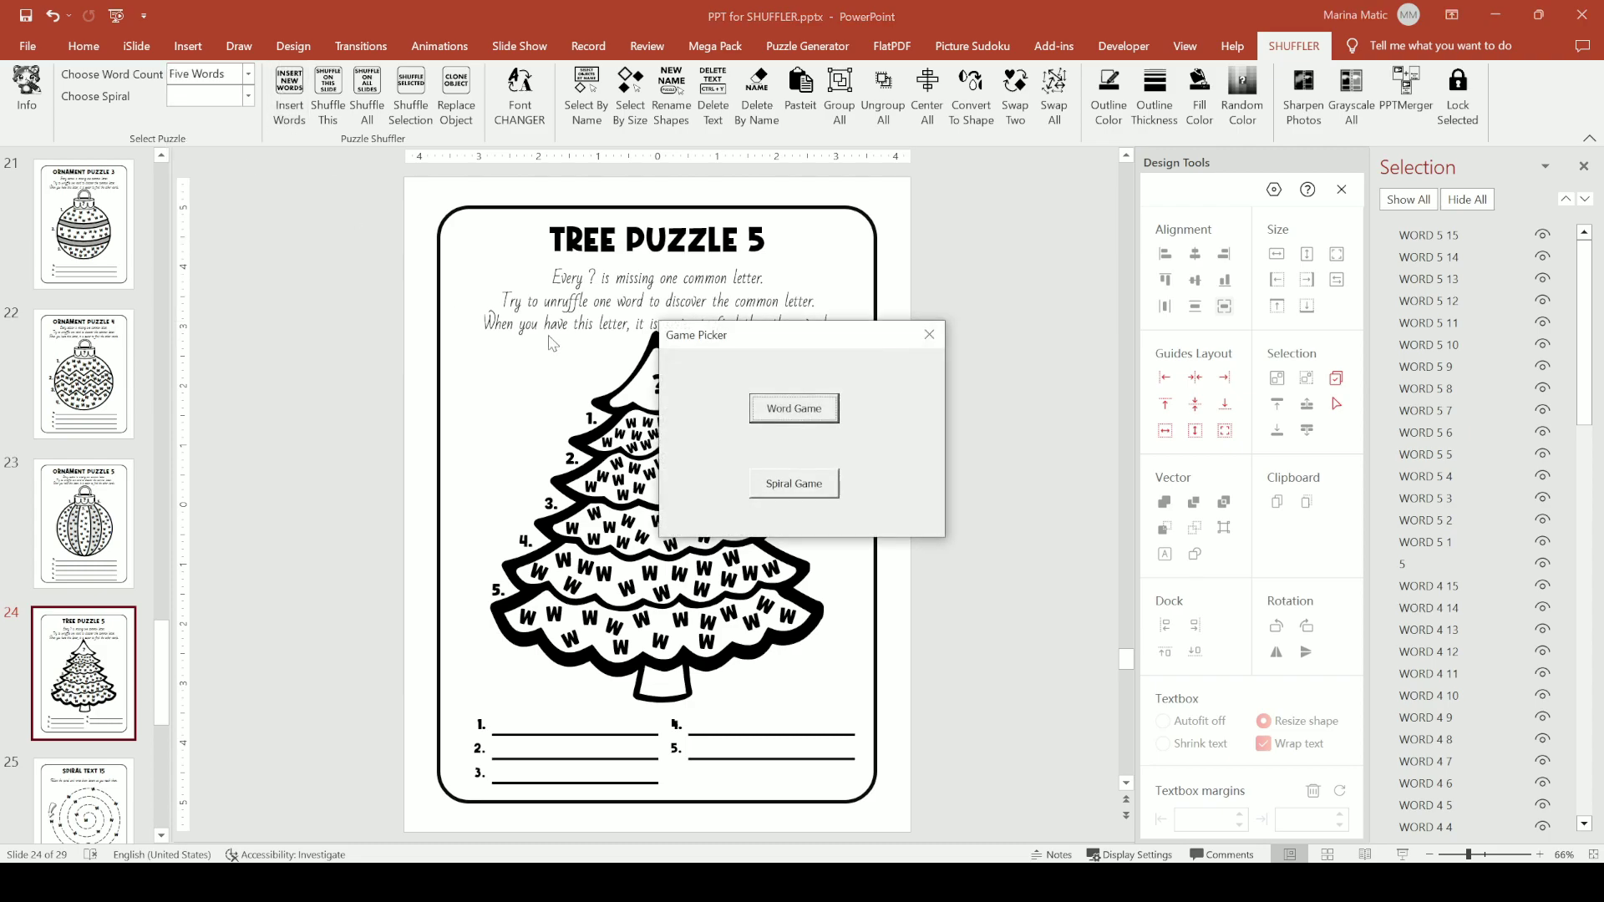
left_click(769, 416)
Generate the tree puzzle from ORANGE, CHRISTMAS, ORNAMENTS, PRESENTS and CHRISTMAS, excluding the letter R, and keep the form clear of the slide.
left_click(764, 358)
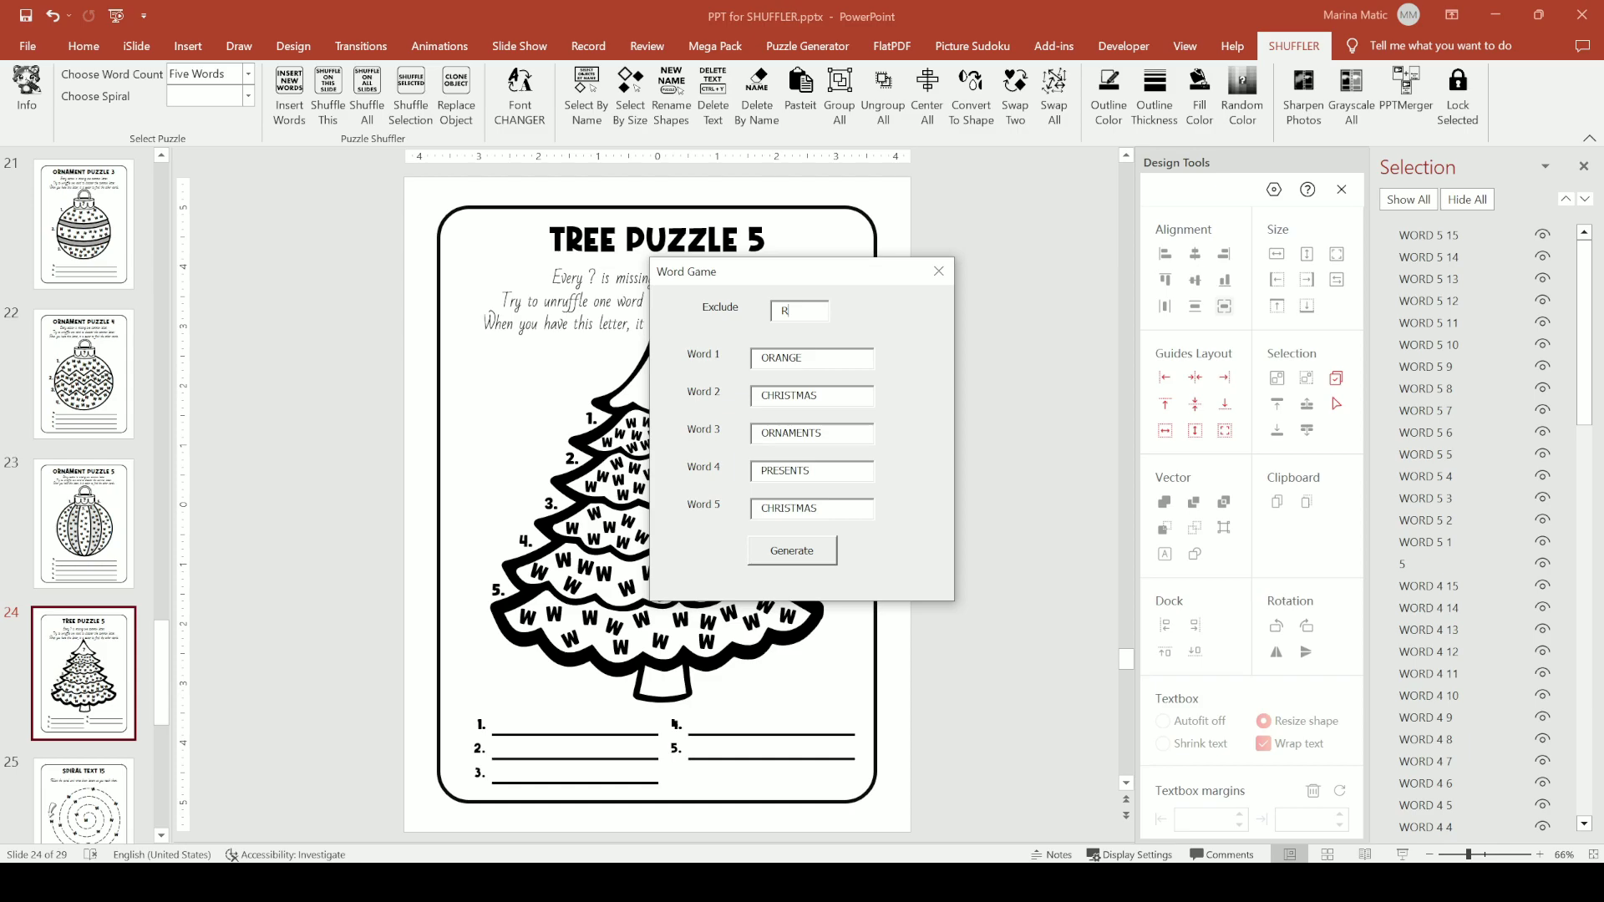
left_click(800, 558)
left_click_drag(831, 274, 1035, 231)
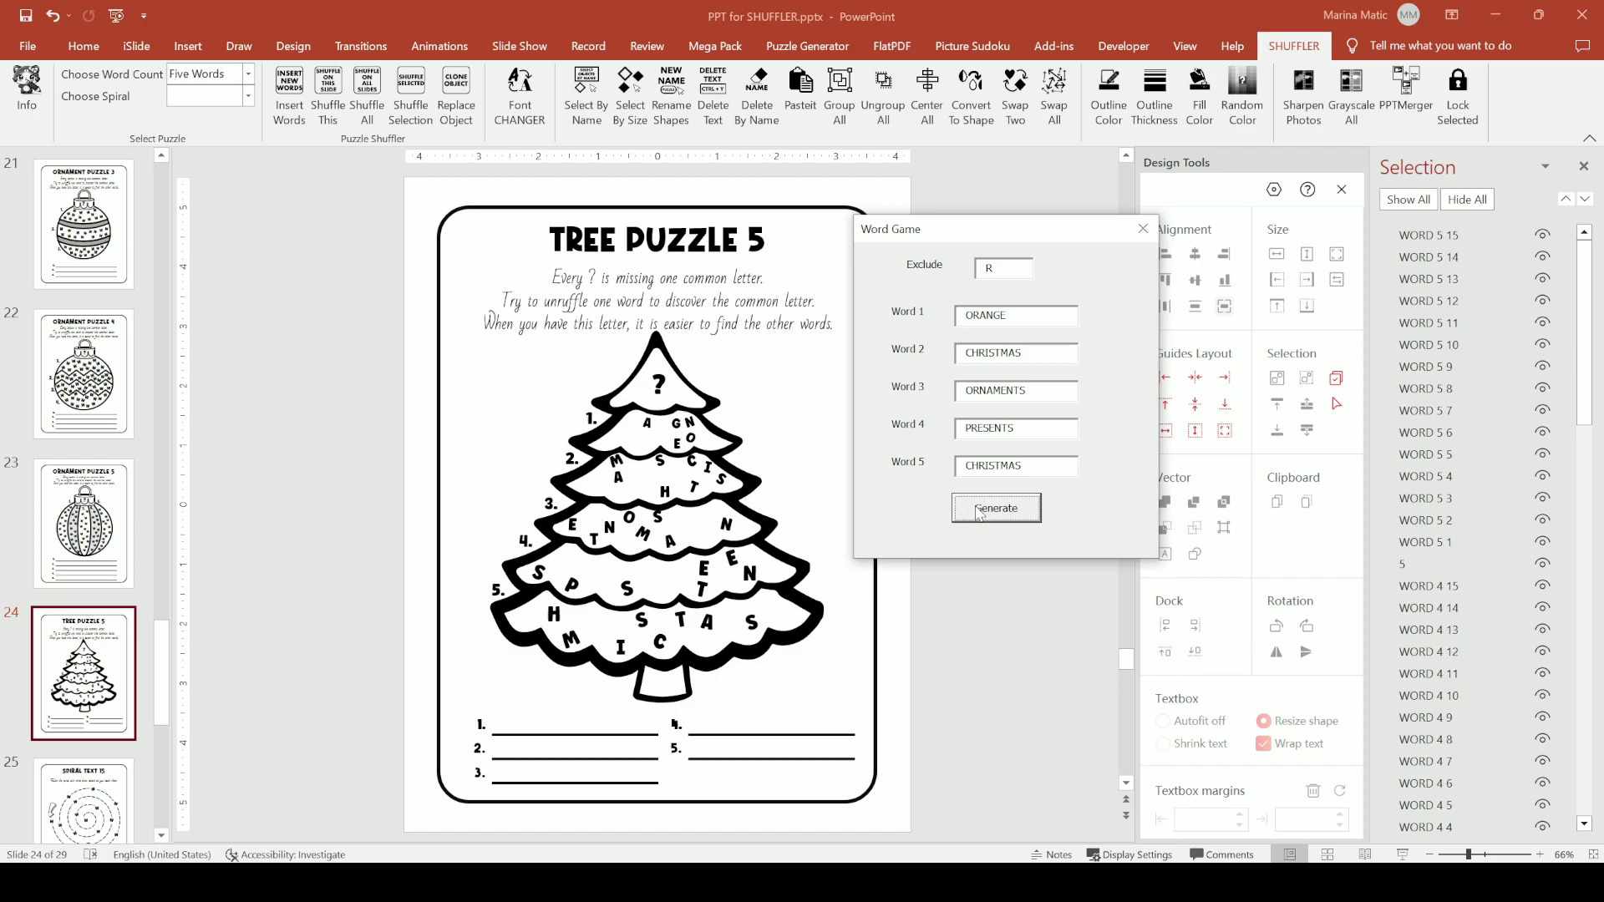
Regenerate the scattered letters in the tree several times with the same words, then close the Word Game form.
left_click(979, 513)
left_click(979, 513)
left_click(979, 513)
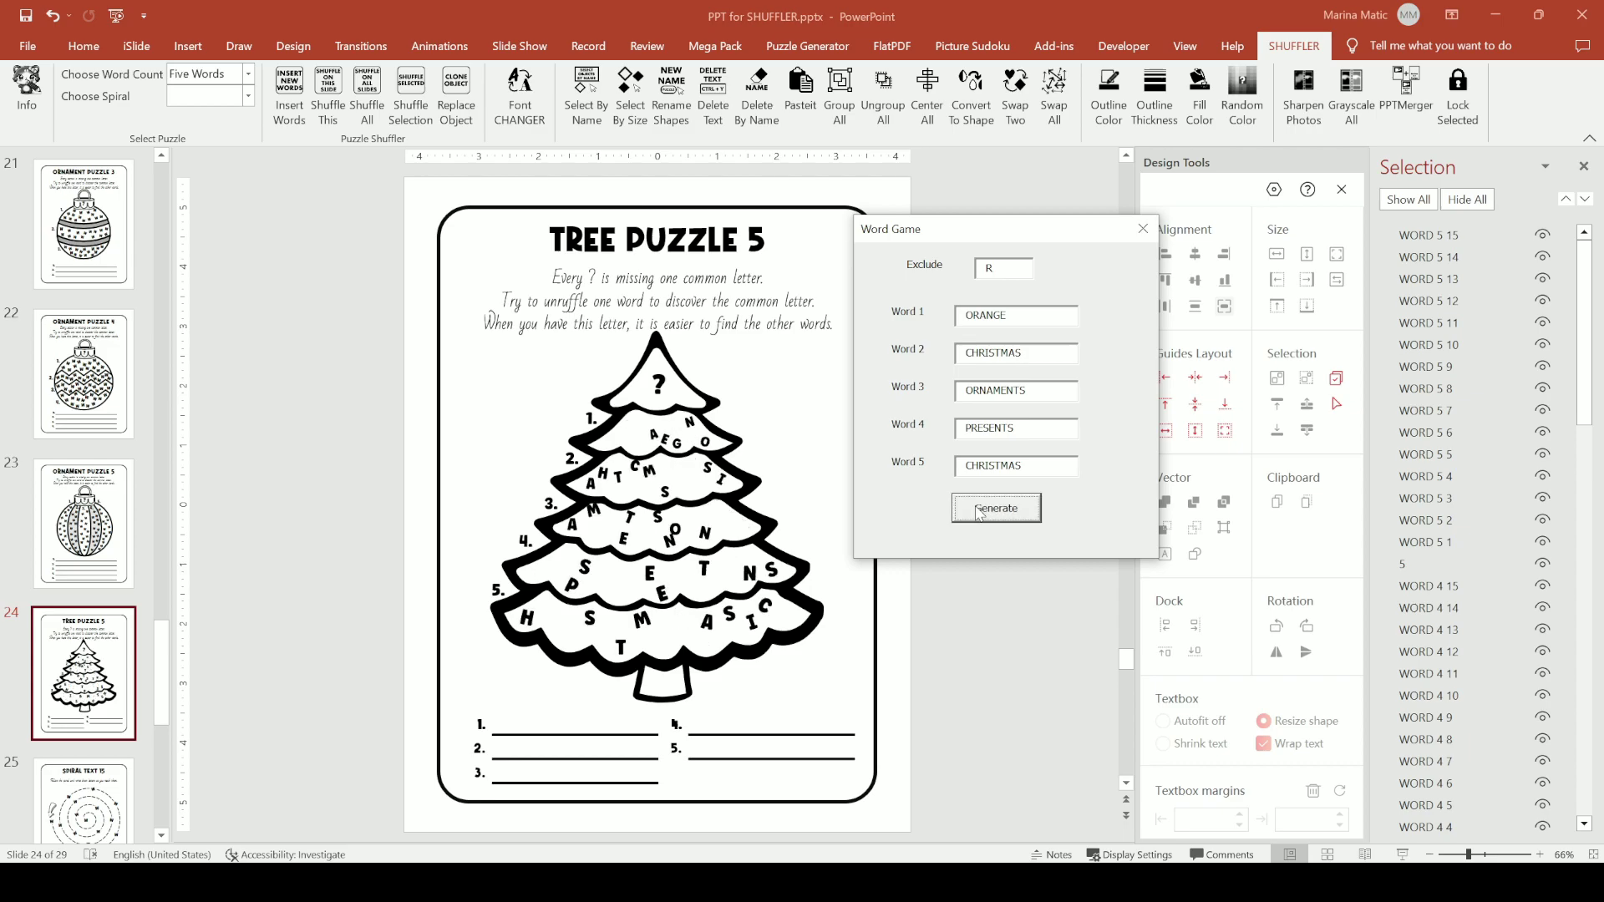
left_click(979, 513)
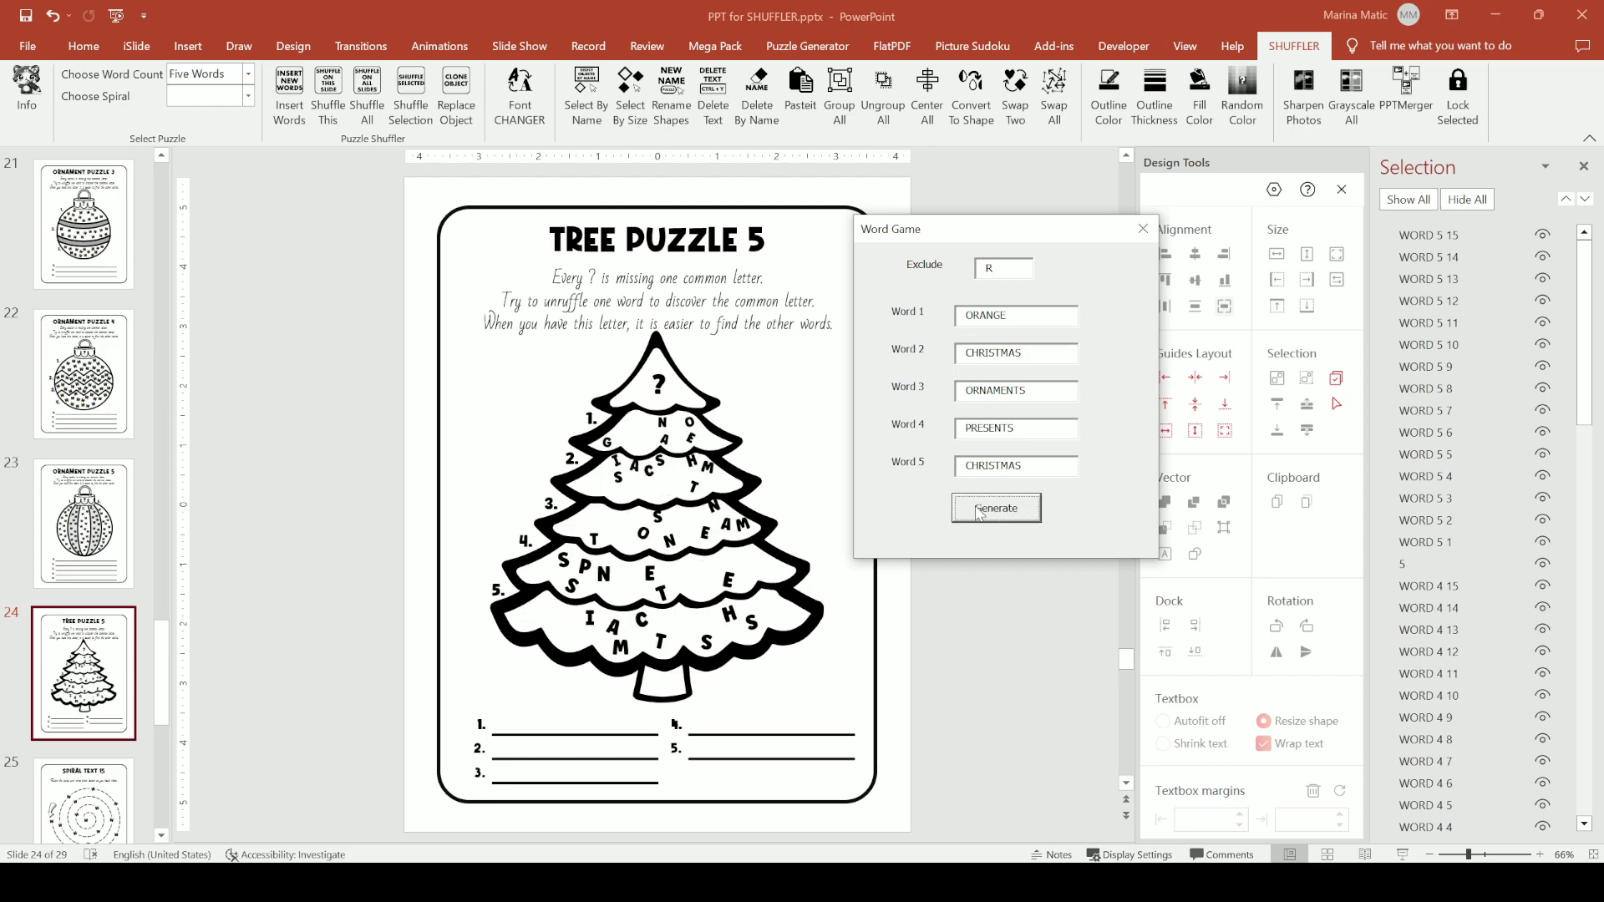
left_click(979, 513)
left_click(979, 513)
left_click(979, 513)
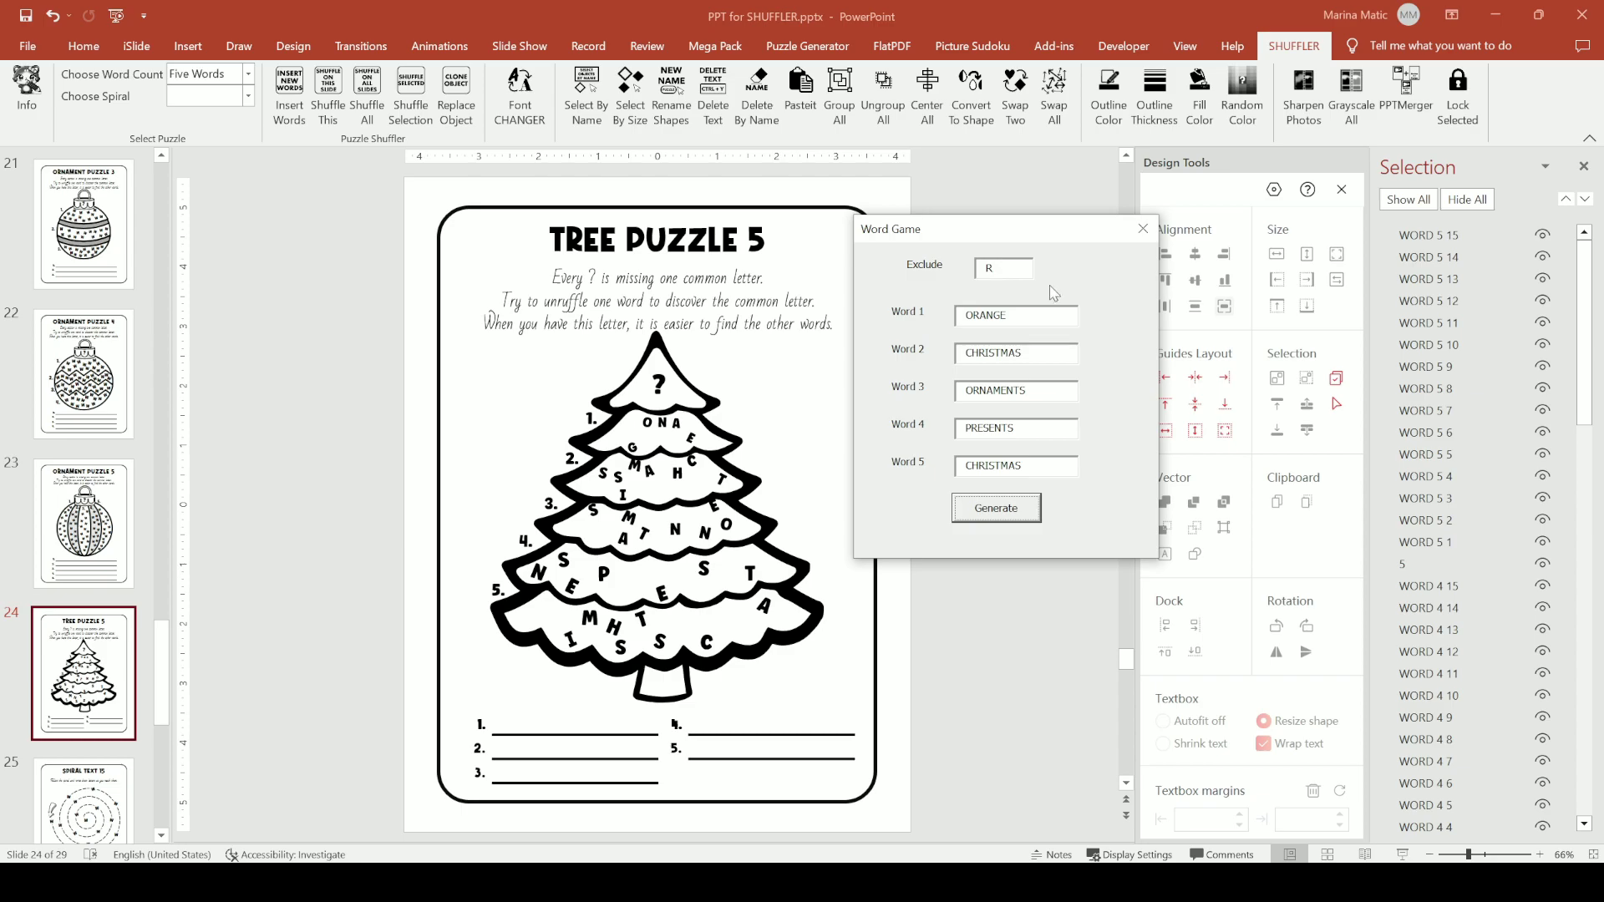
left_click(1142, 228)
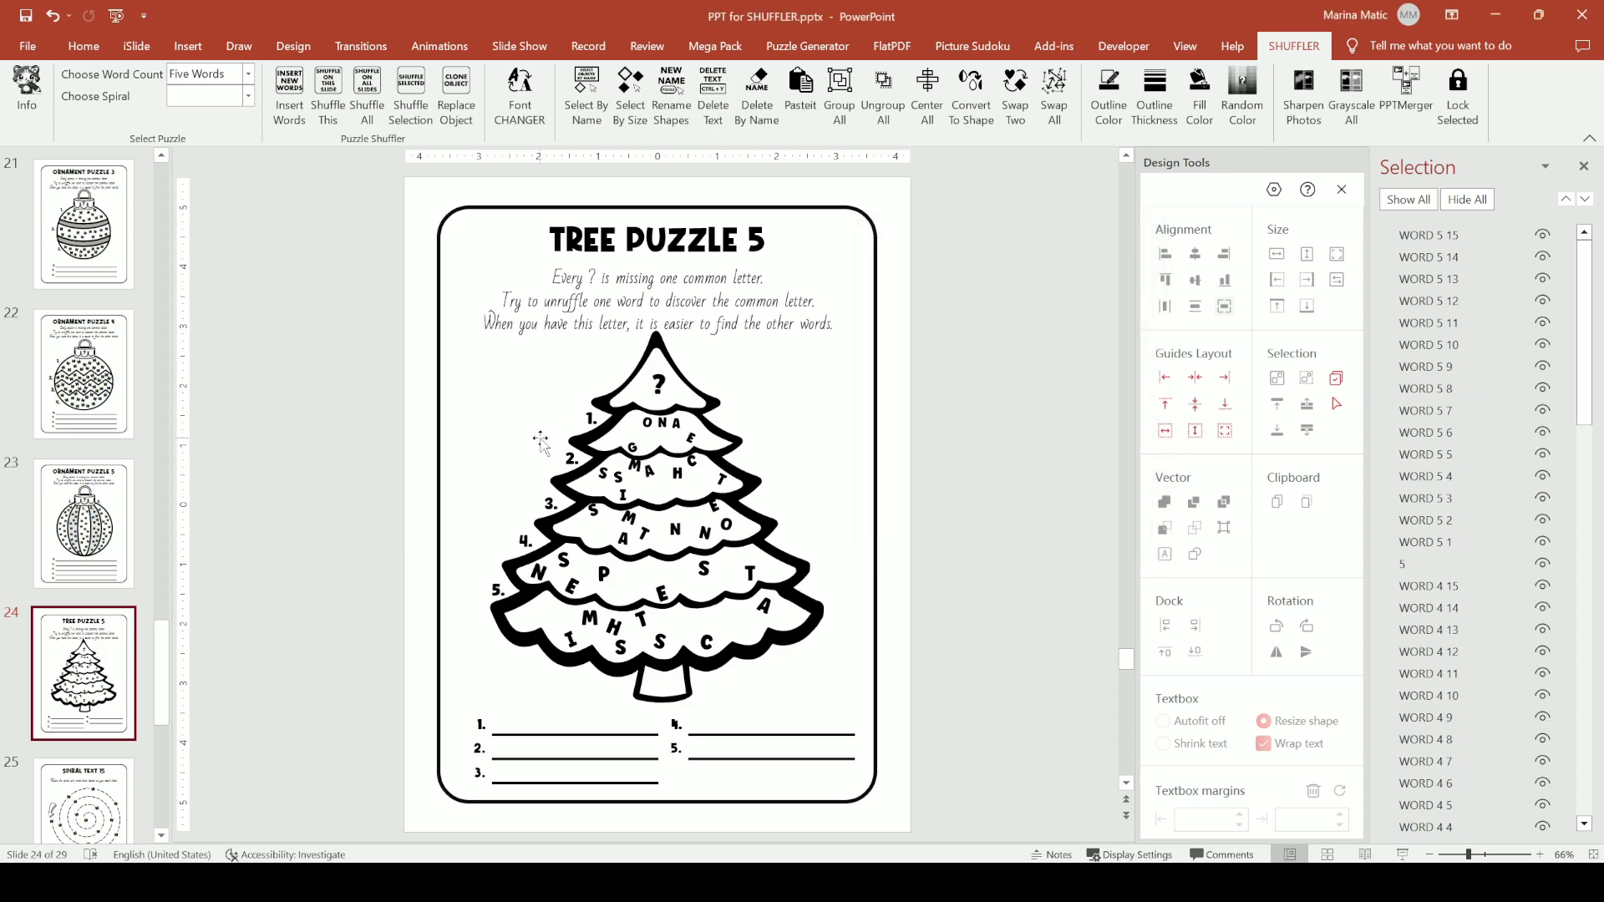
Create a new blank presentation and delete the title and subtitle placeholders from its first slide.
mouse_move(769, 884)
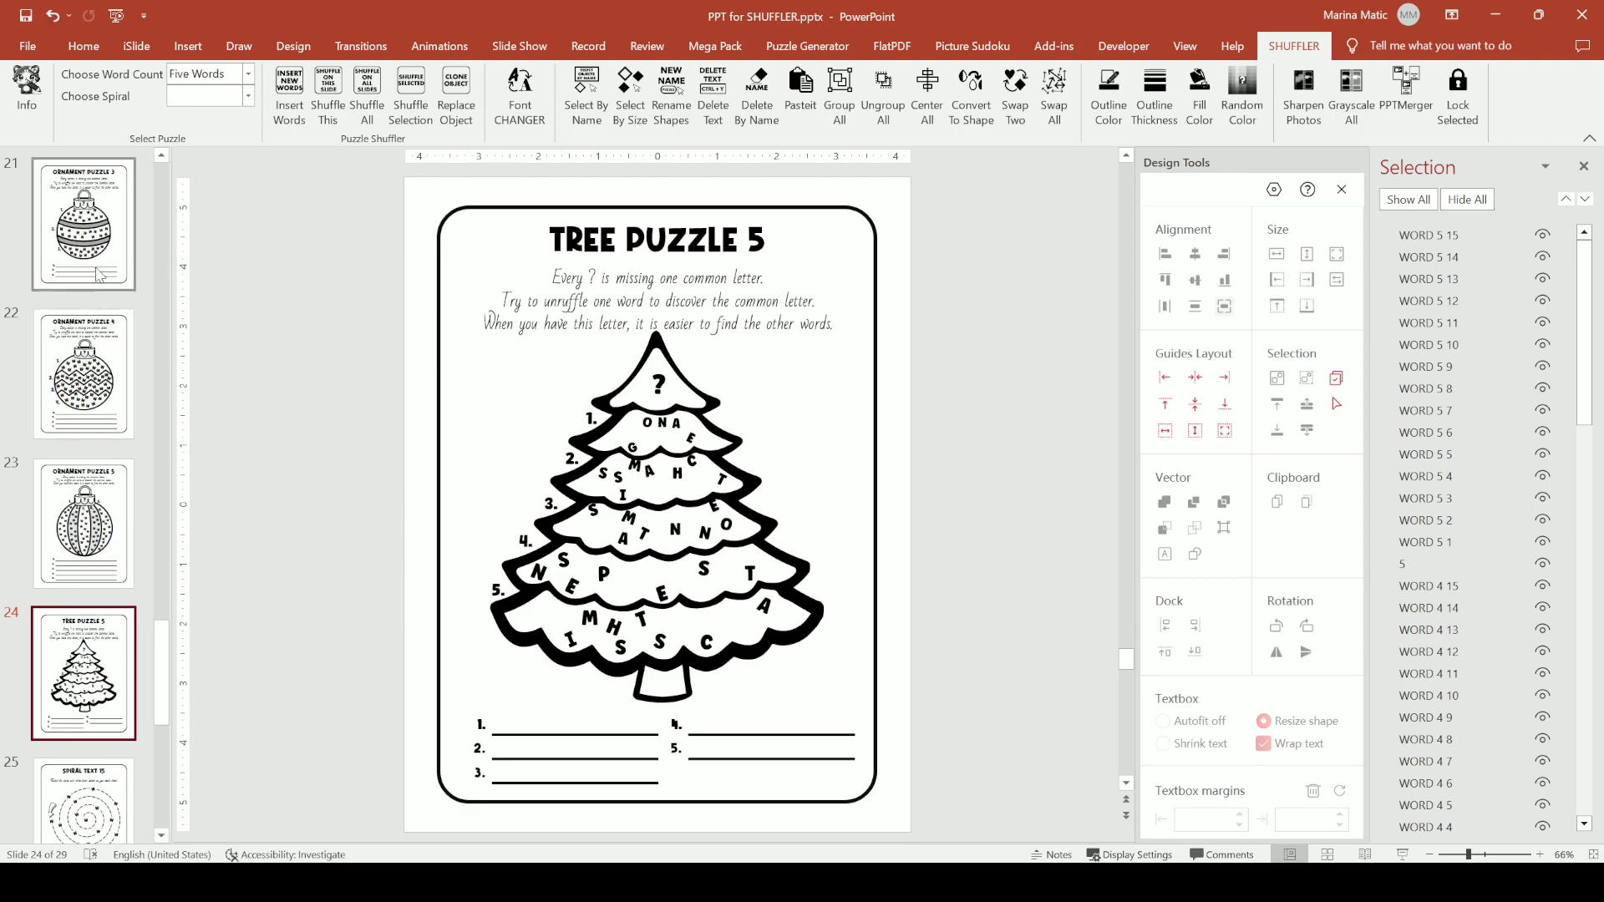
left_click(27, 46)
left_click(243, 203)
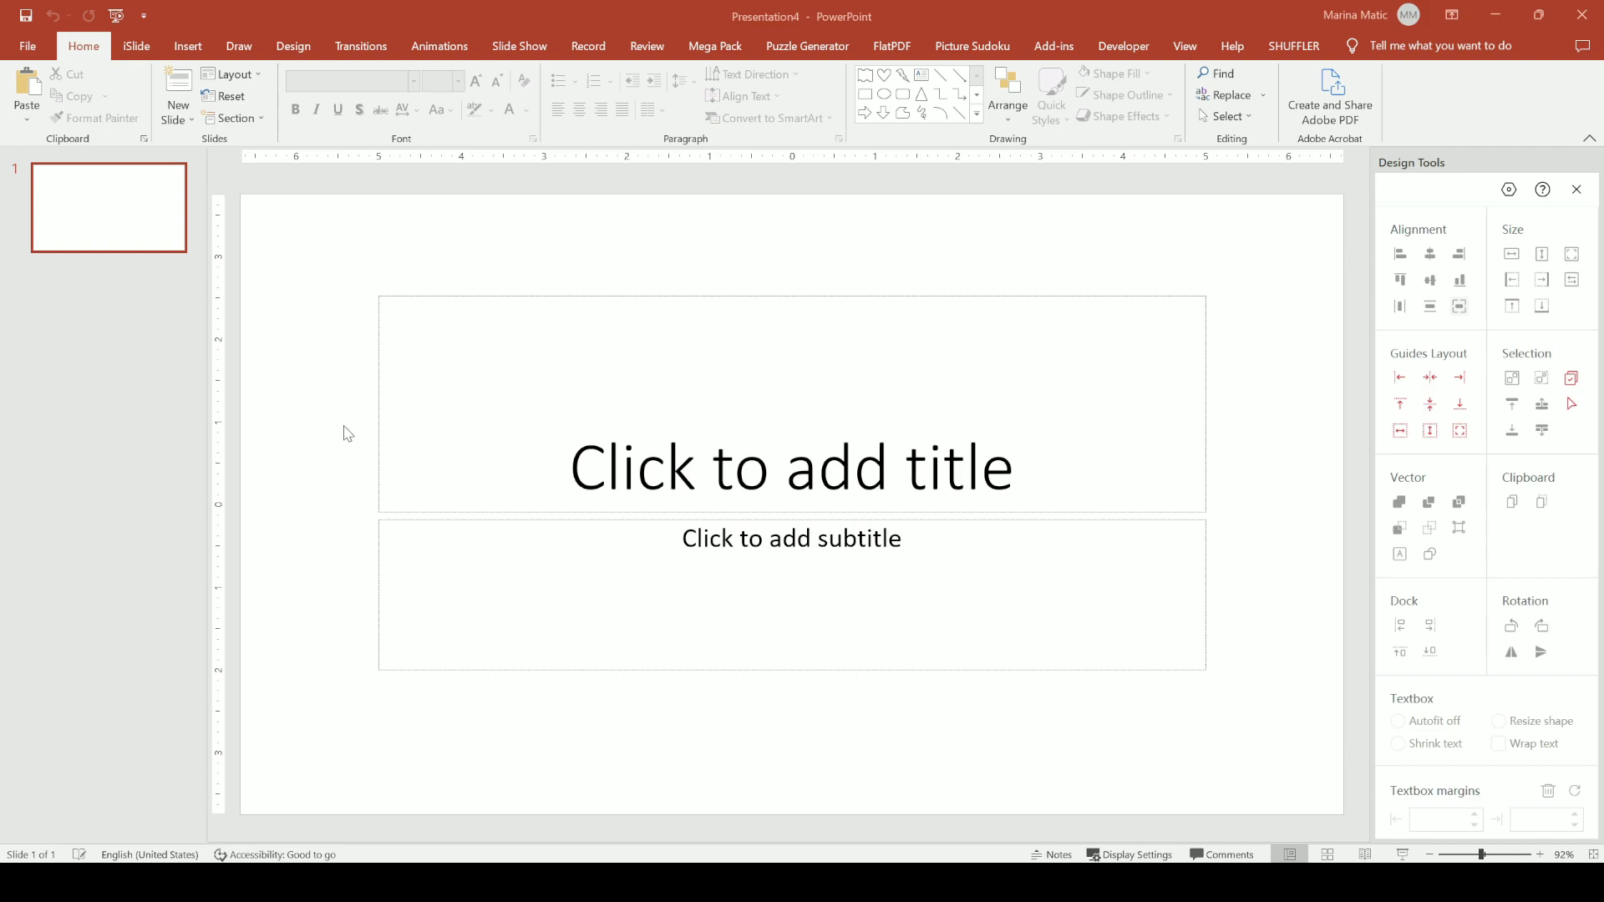
left_click_drag(1225, 702, 296, 235)
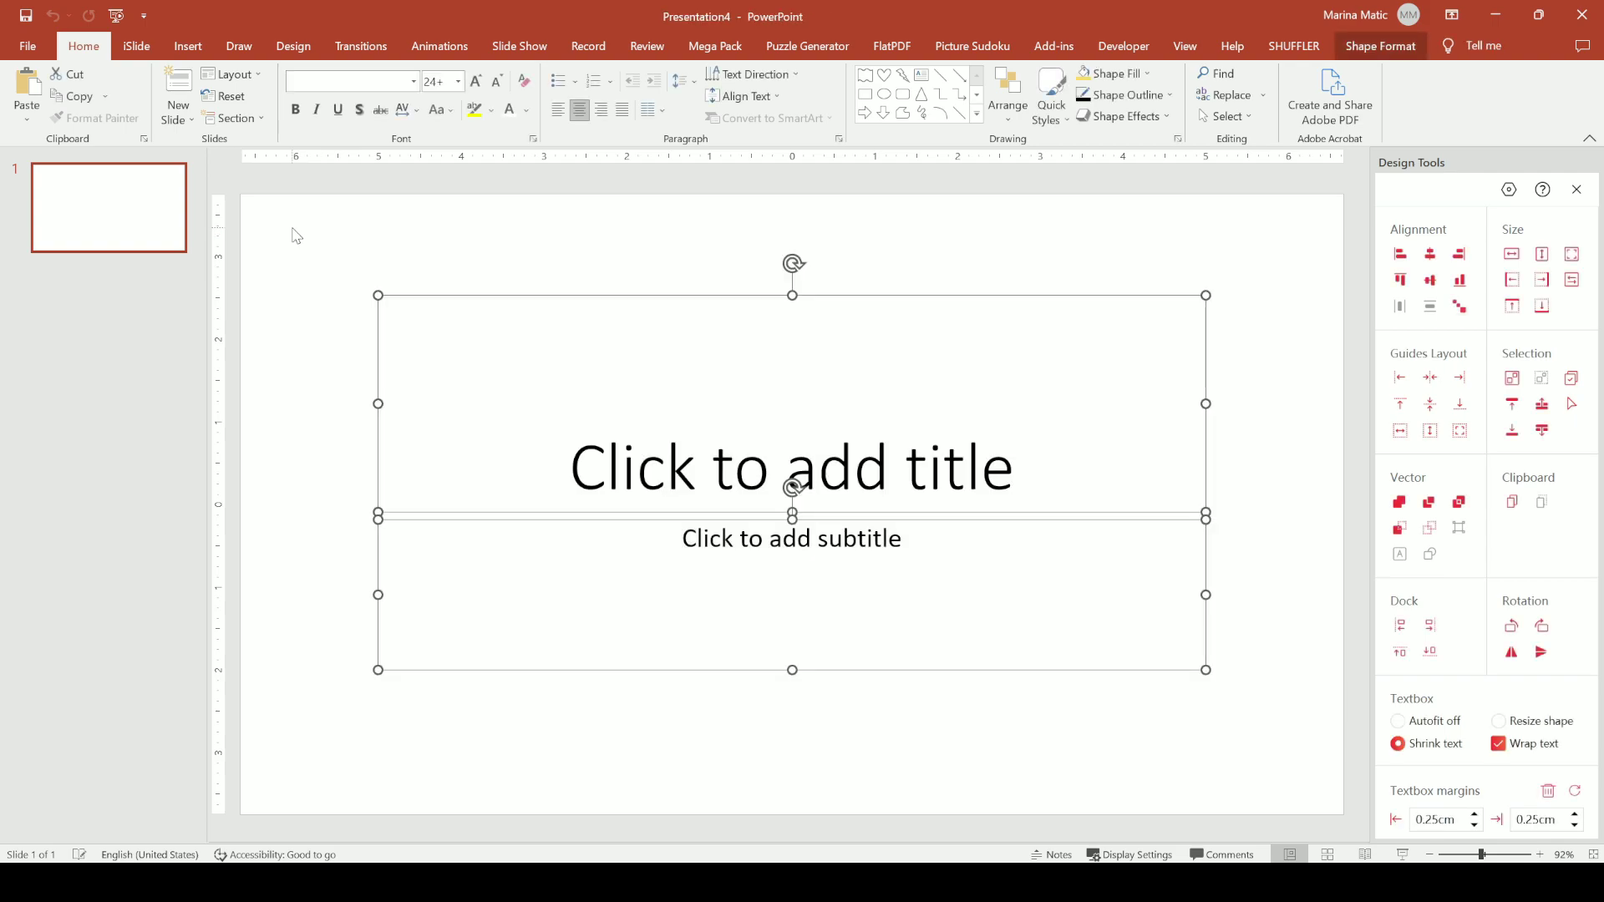
key("Delete")
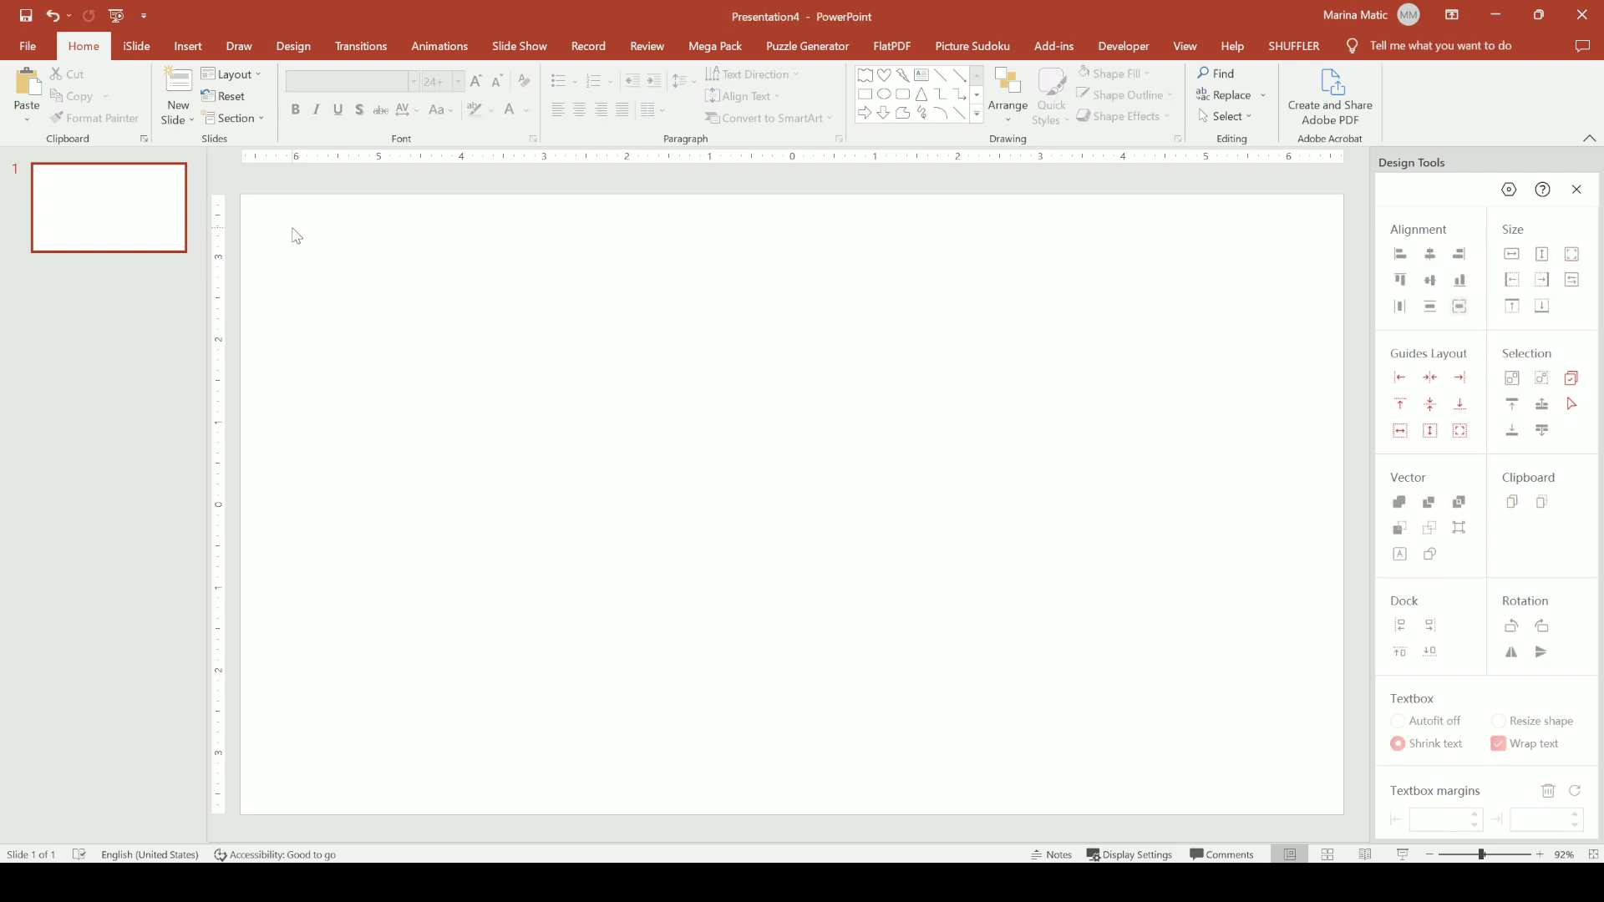
Set the page trim size to 8.5x11 in and bring up the Shuffler tools.
left_click(781, 52)
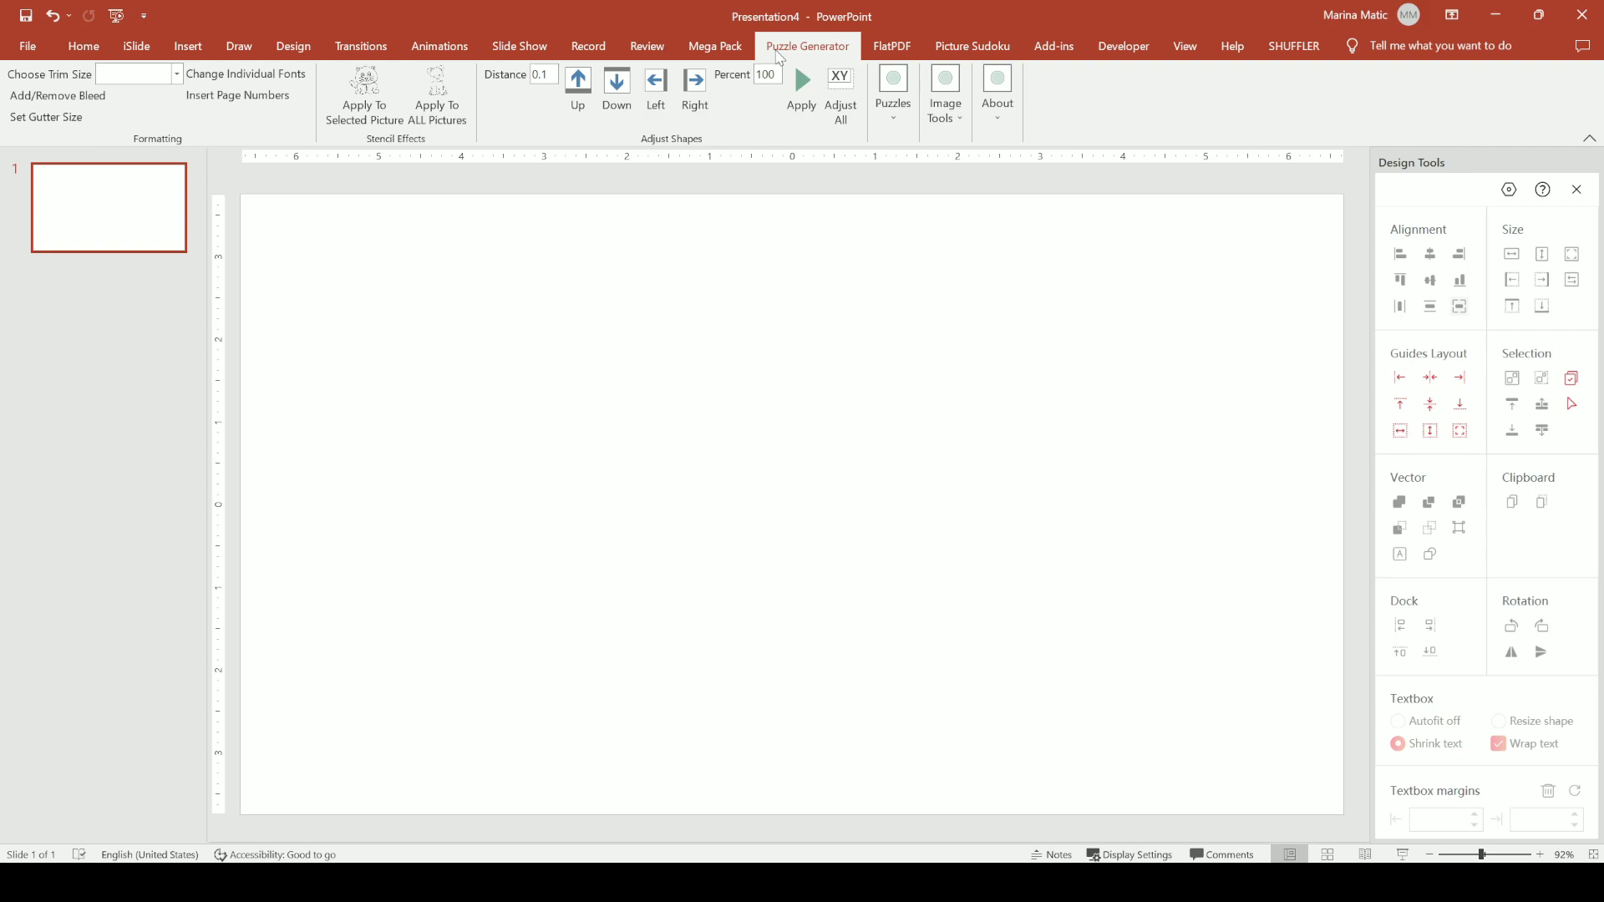
left_click(176, 74)
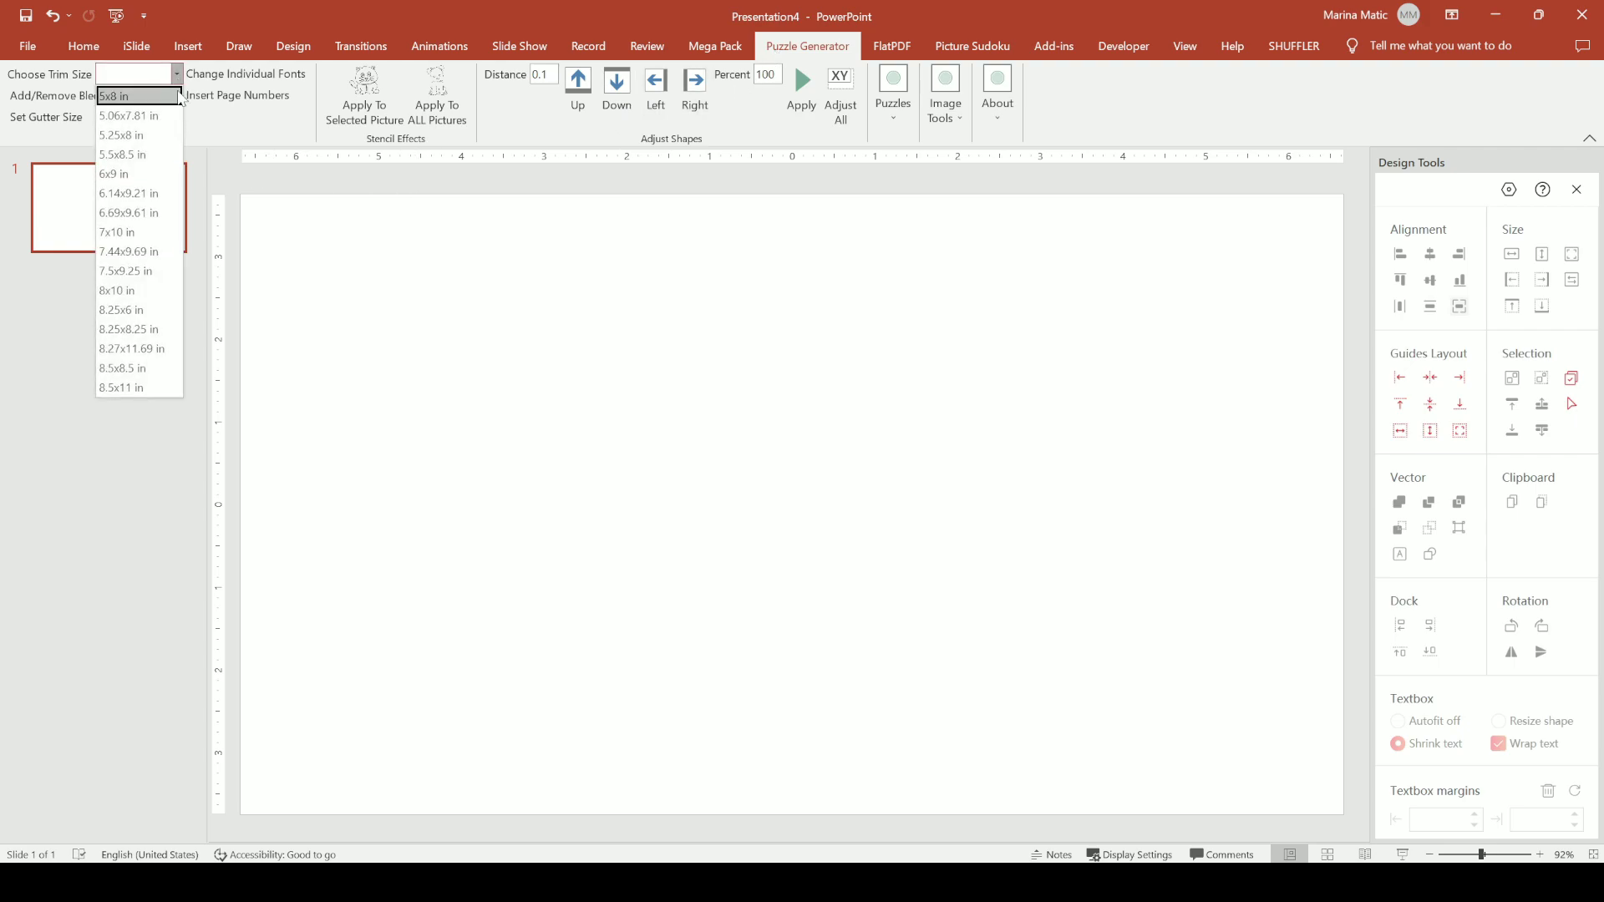
left_click(138, 389)
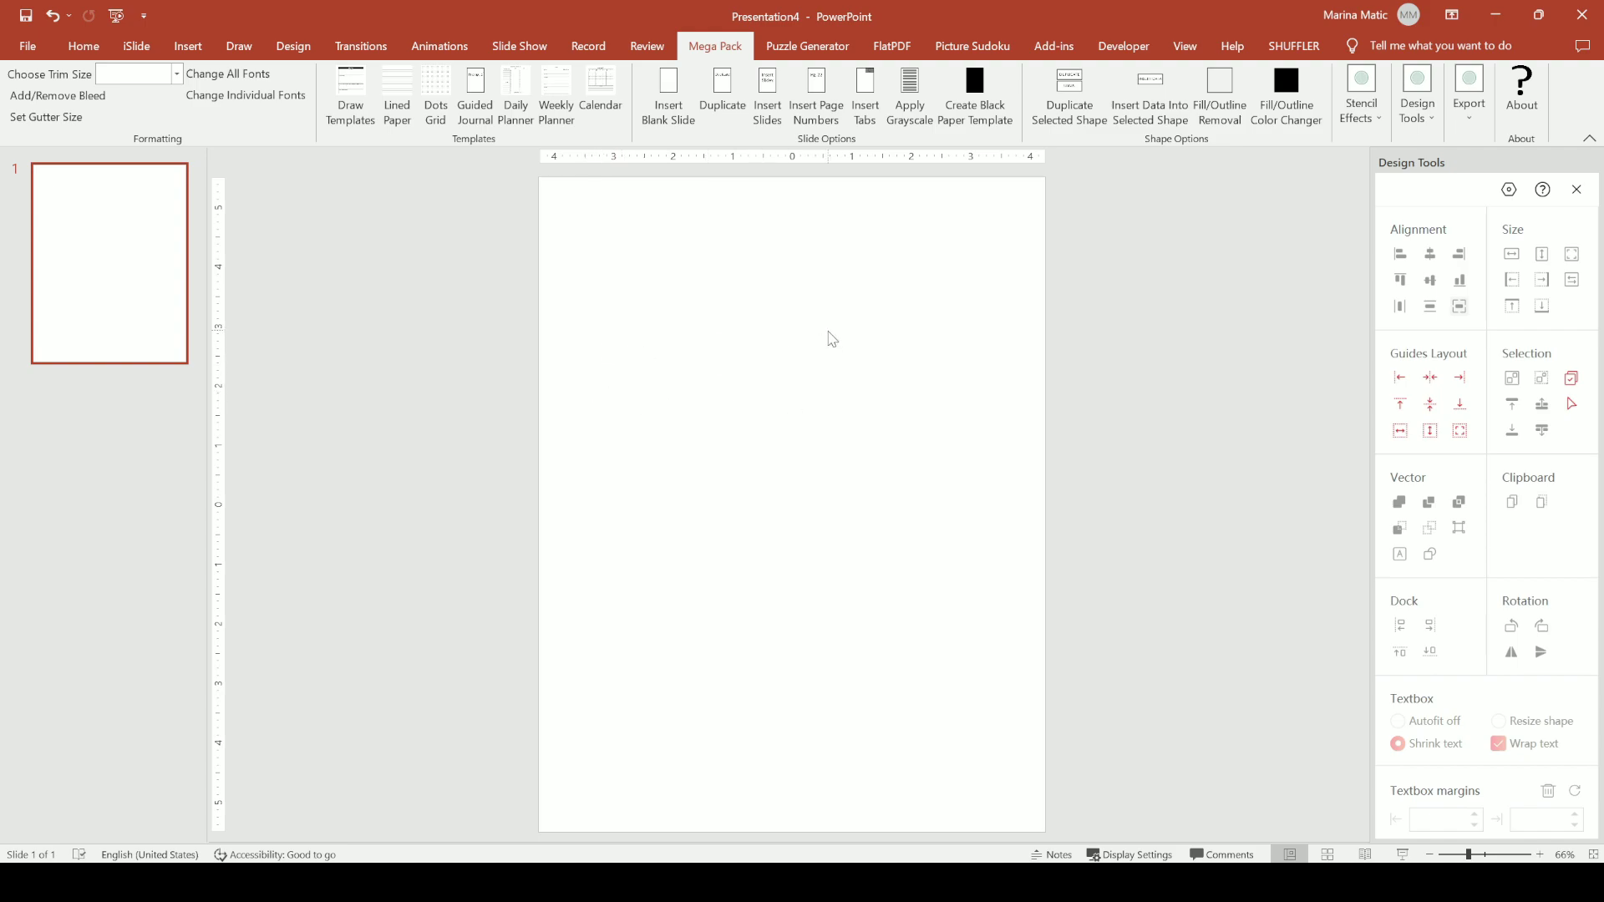
left_click(1293, 46)
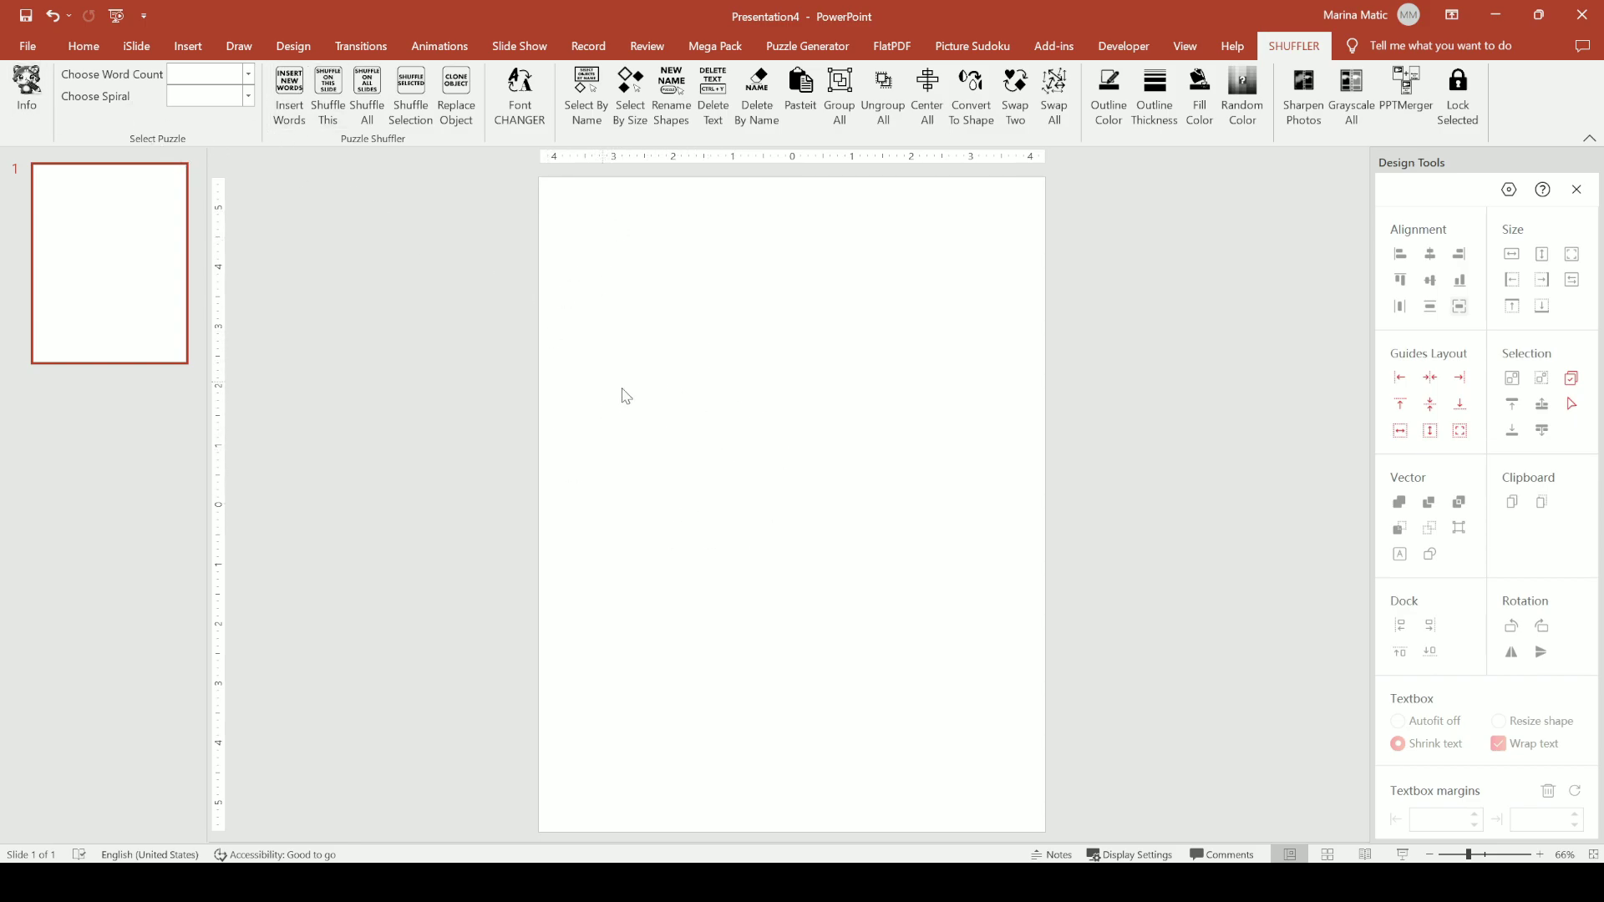
Draw a rounded rectangle about 1" wide and 0.86" high near the page's upper-left corner.
left_click(188, 46)
left_click(299, 104)
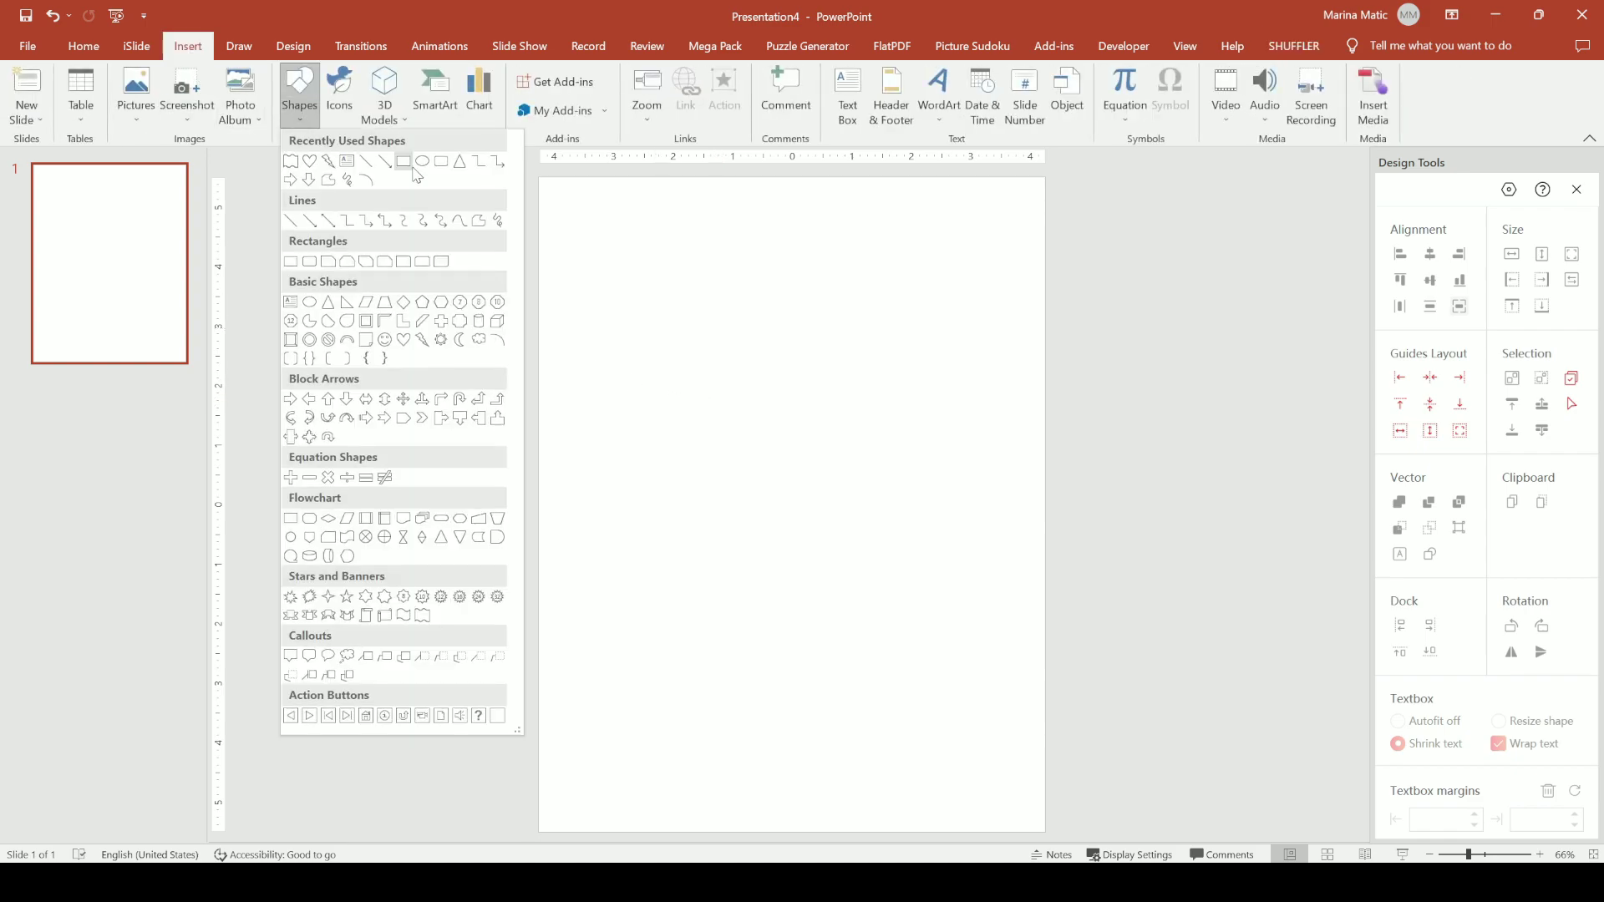
left_click(440, 162)
left_click_drag(570, 223, 630, 278)
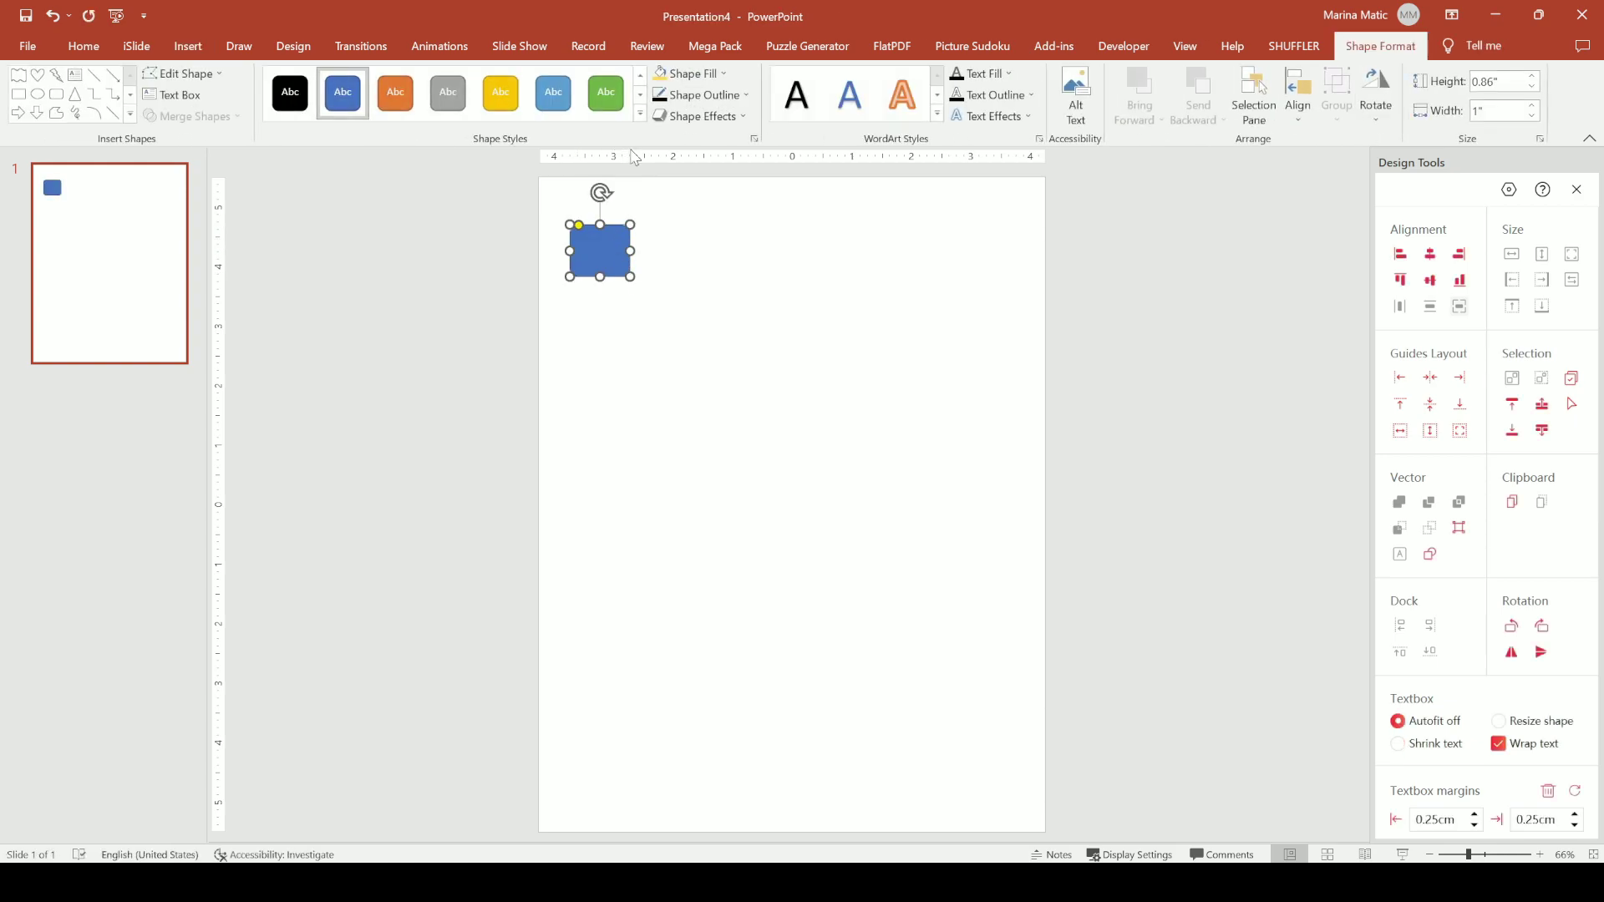
Format the rounded rectangle with a 3 pt black outline, a white fill and black text.
left_click(702, 95)
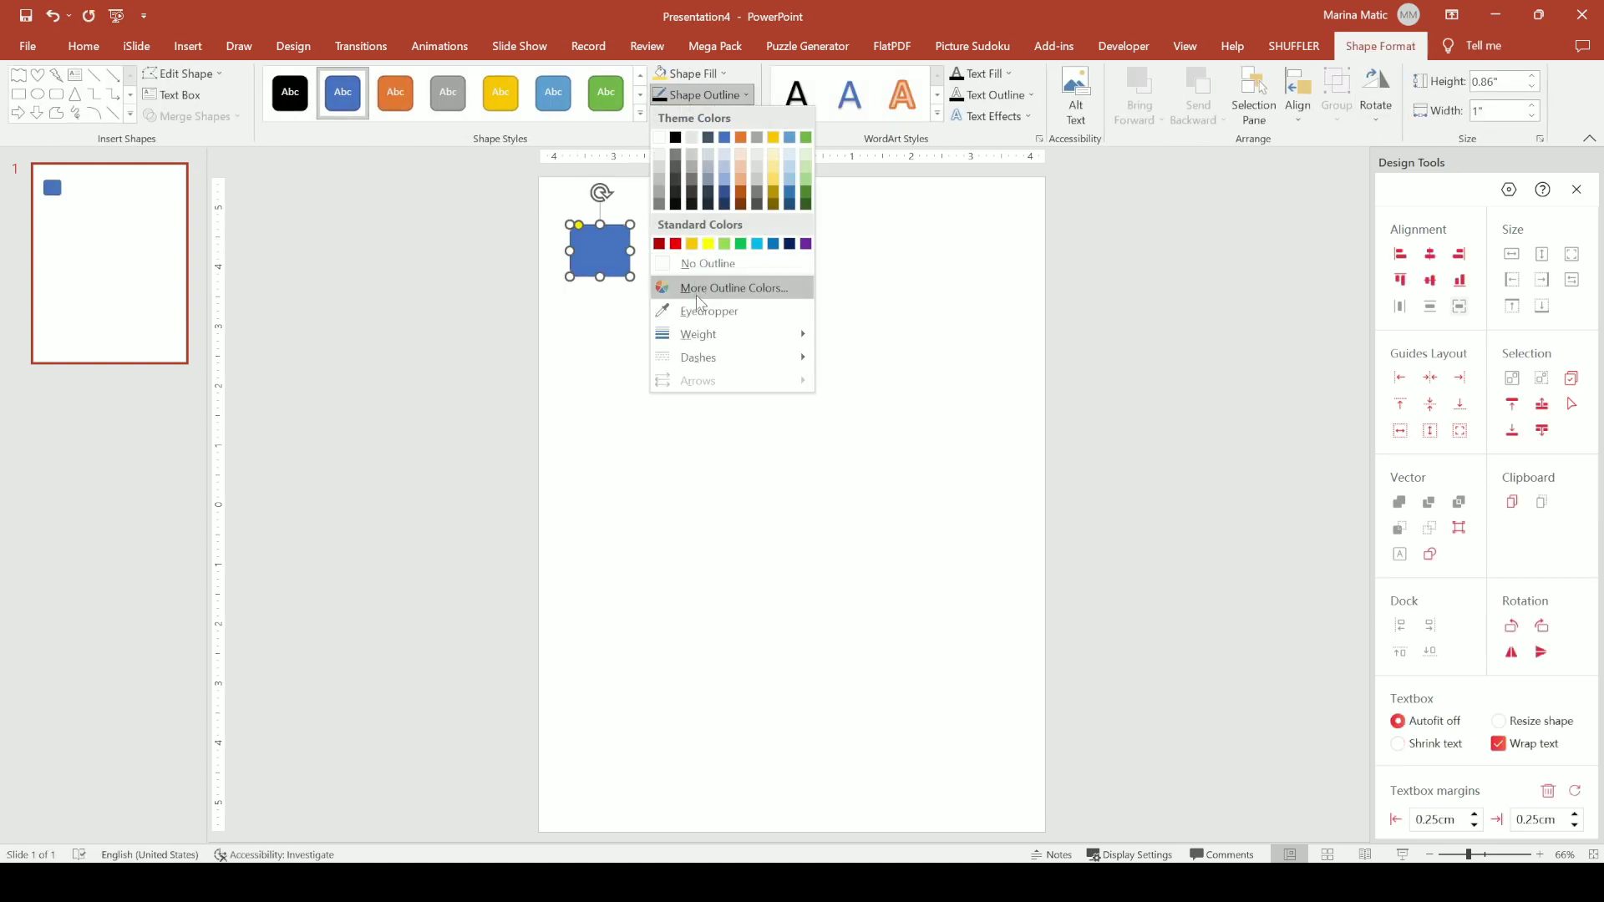
mouse_move(710, 334)
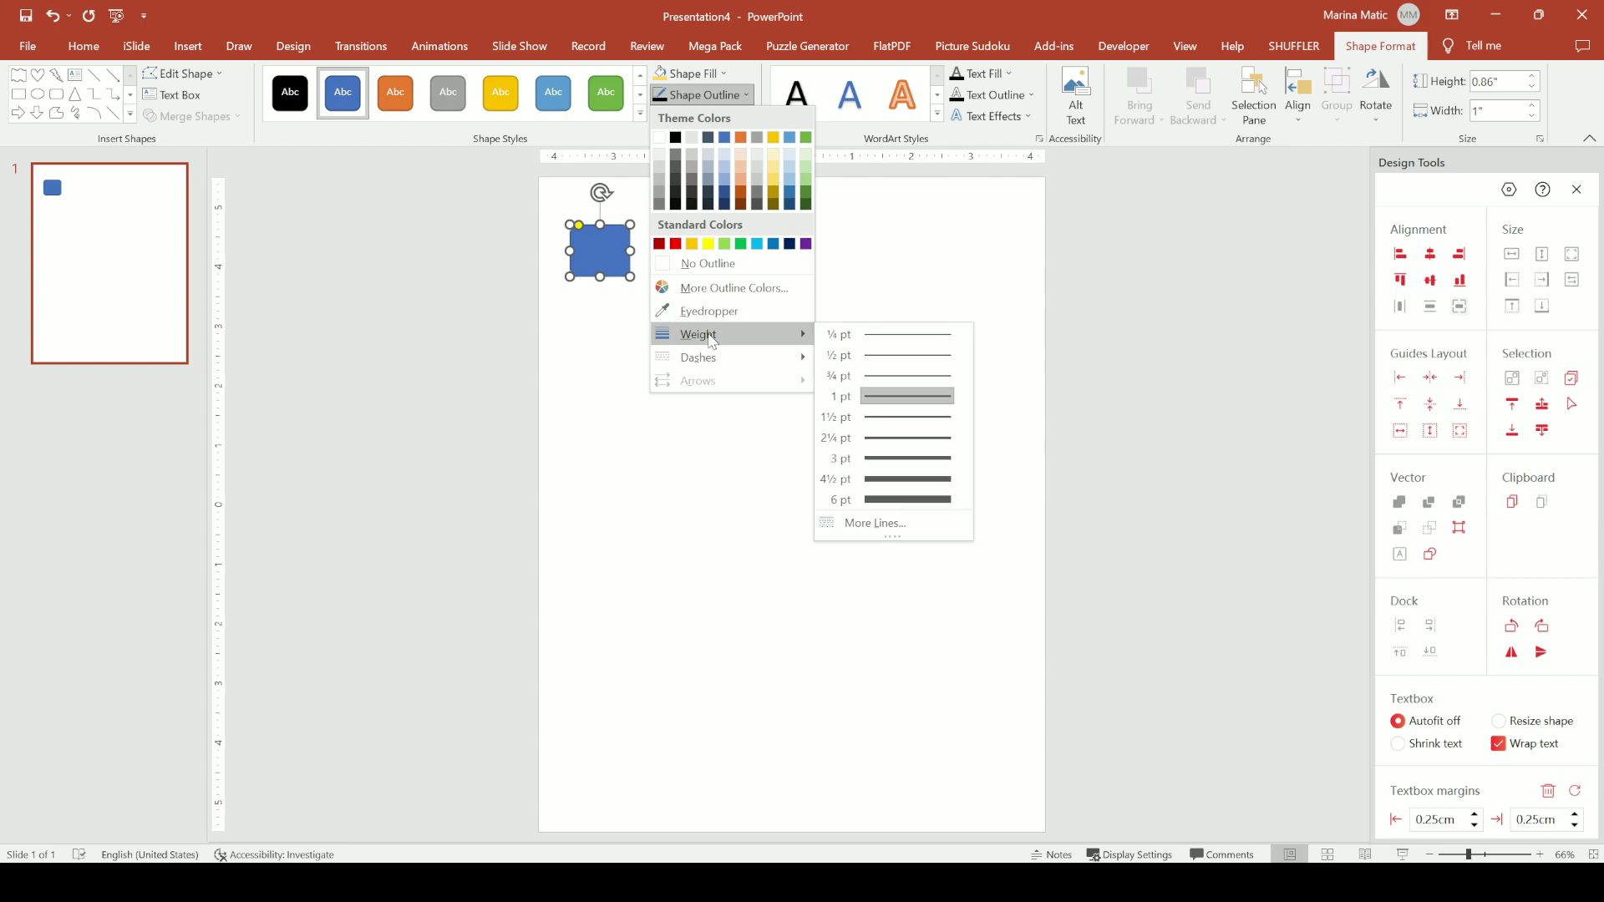
left_click(870, 459)
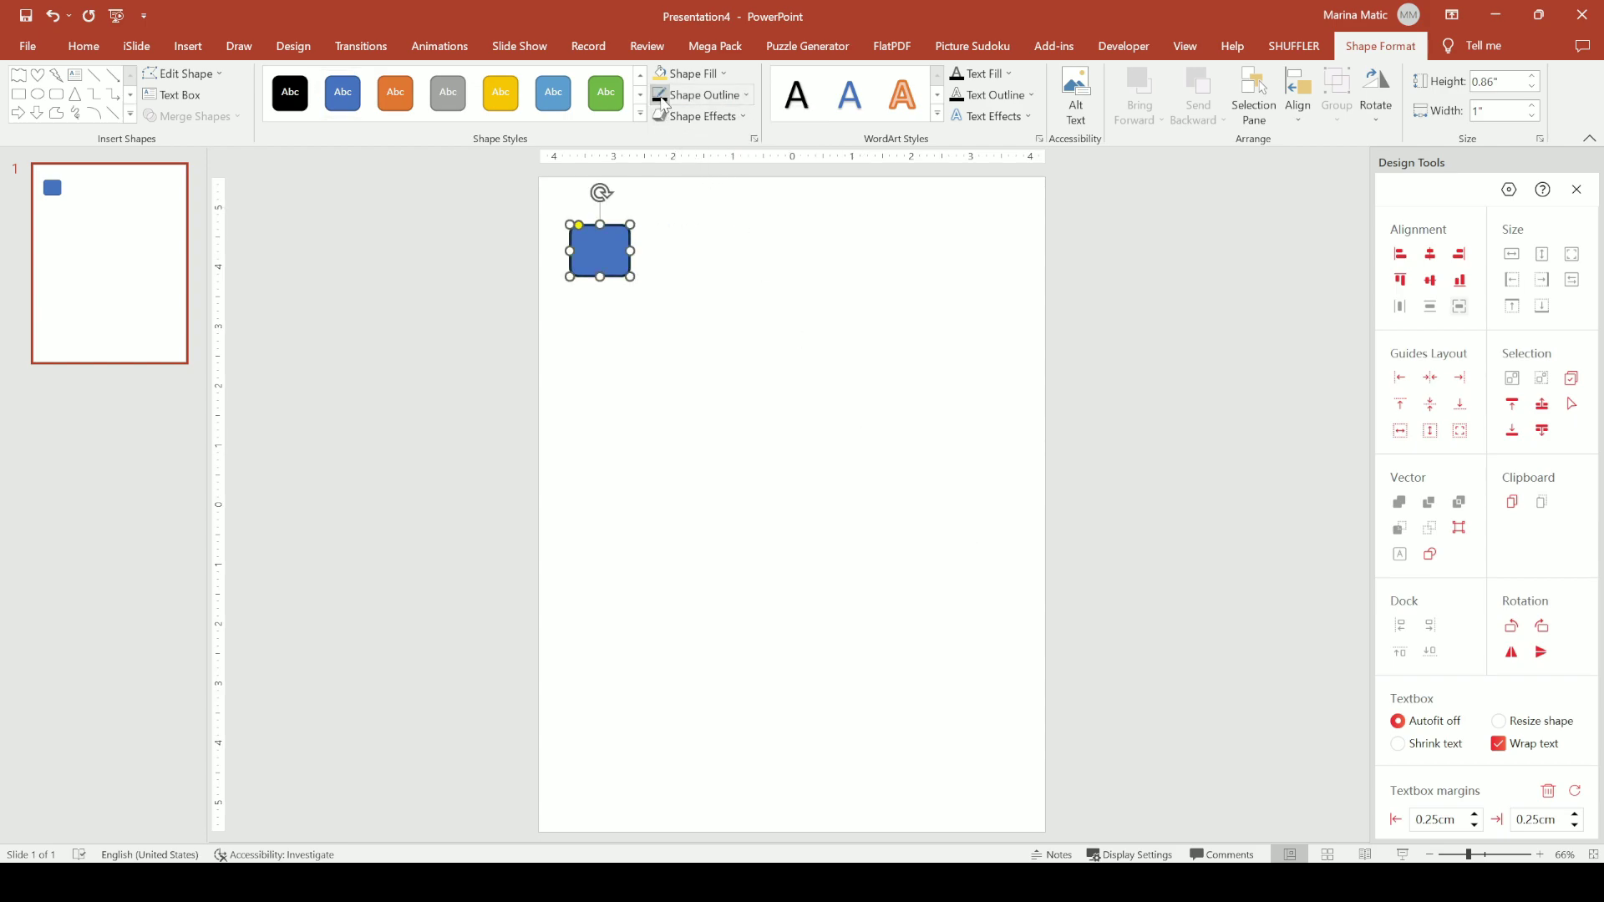
left_click(687, 73)
left_click(662, 120)
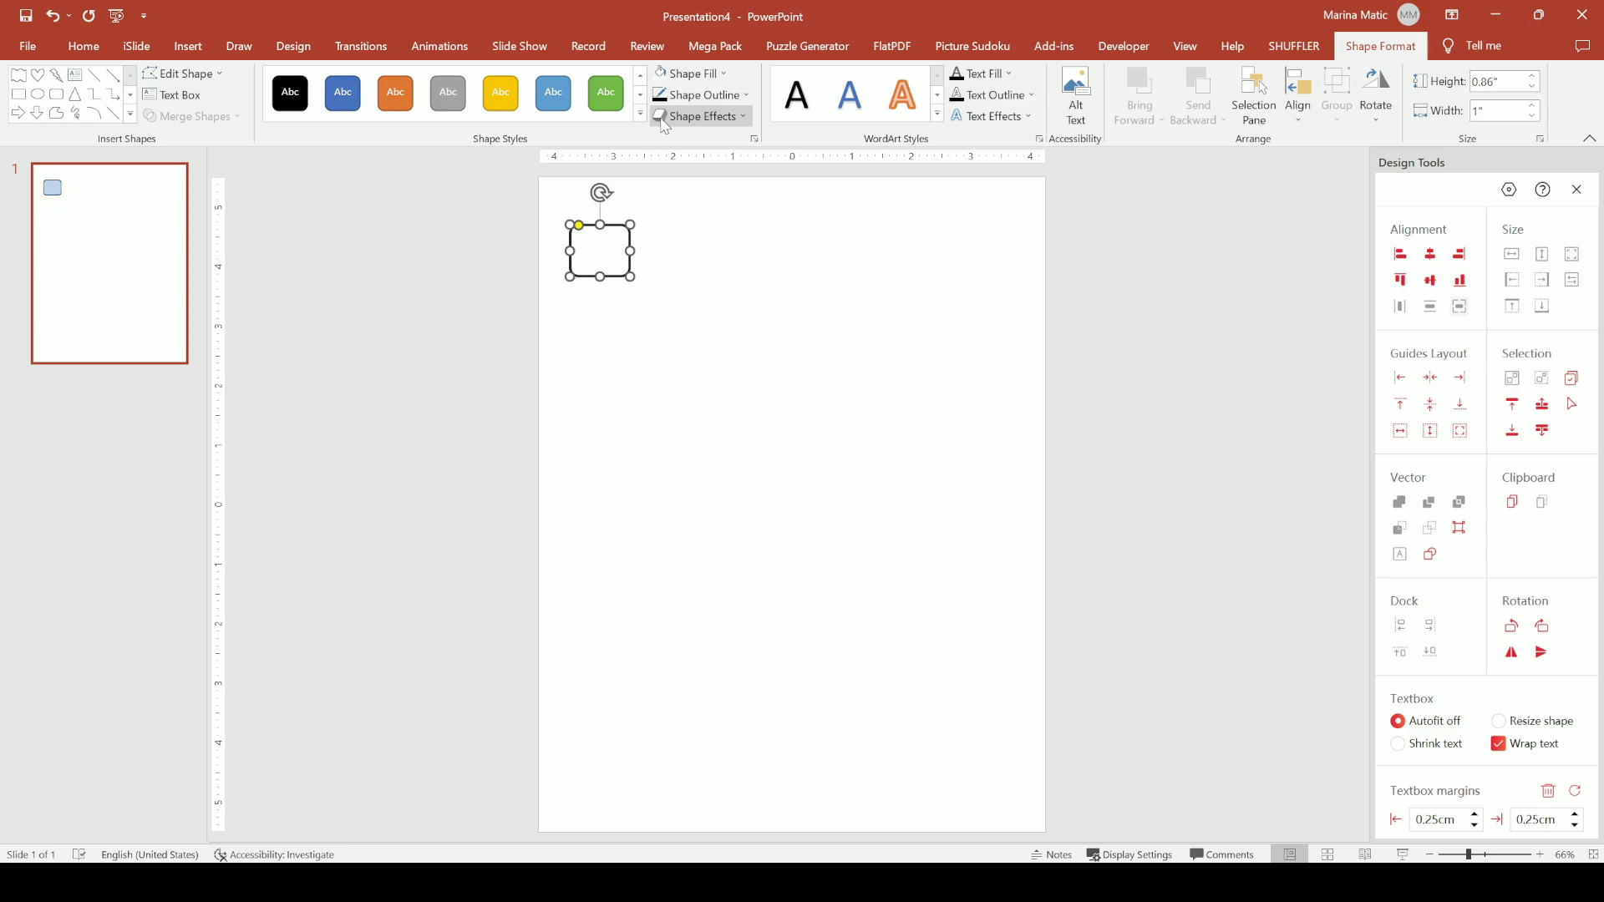
left_click(984, 77)
left_click(956, 74)
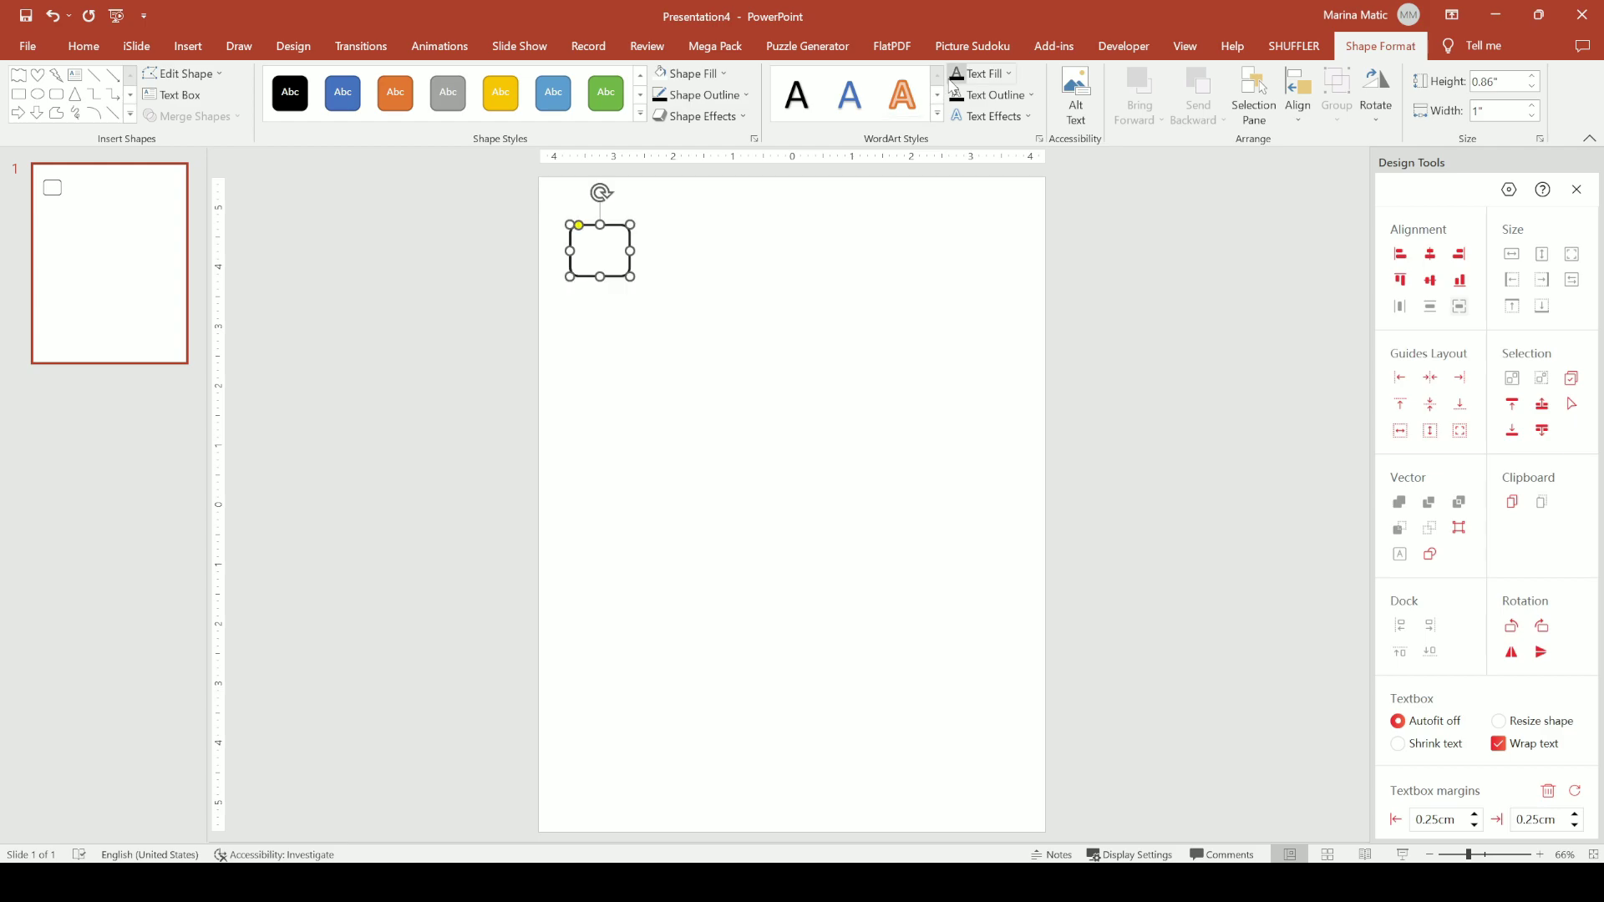
Set the rounded rectangle's font to Arial Black.
left_click(84, 49)
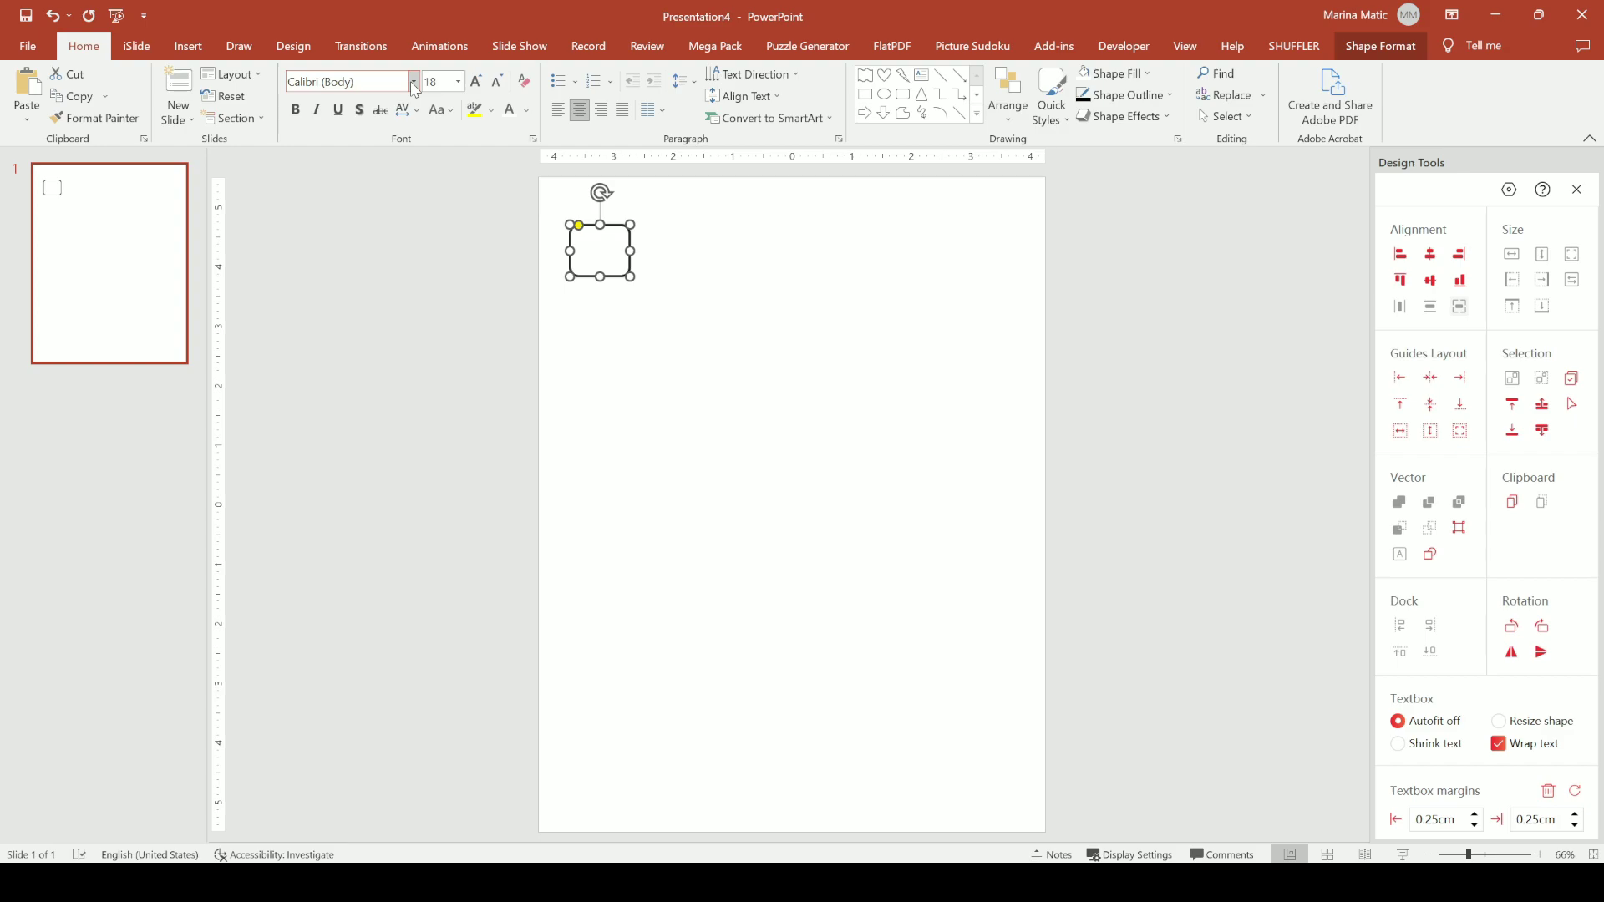
left_click(415, 81)
scroll(404, 439, "down", 3)
scroll(404, 442, "down", 3)
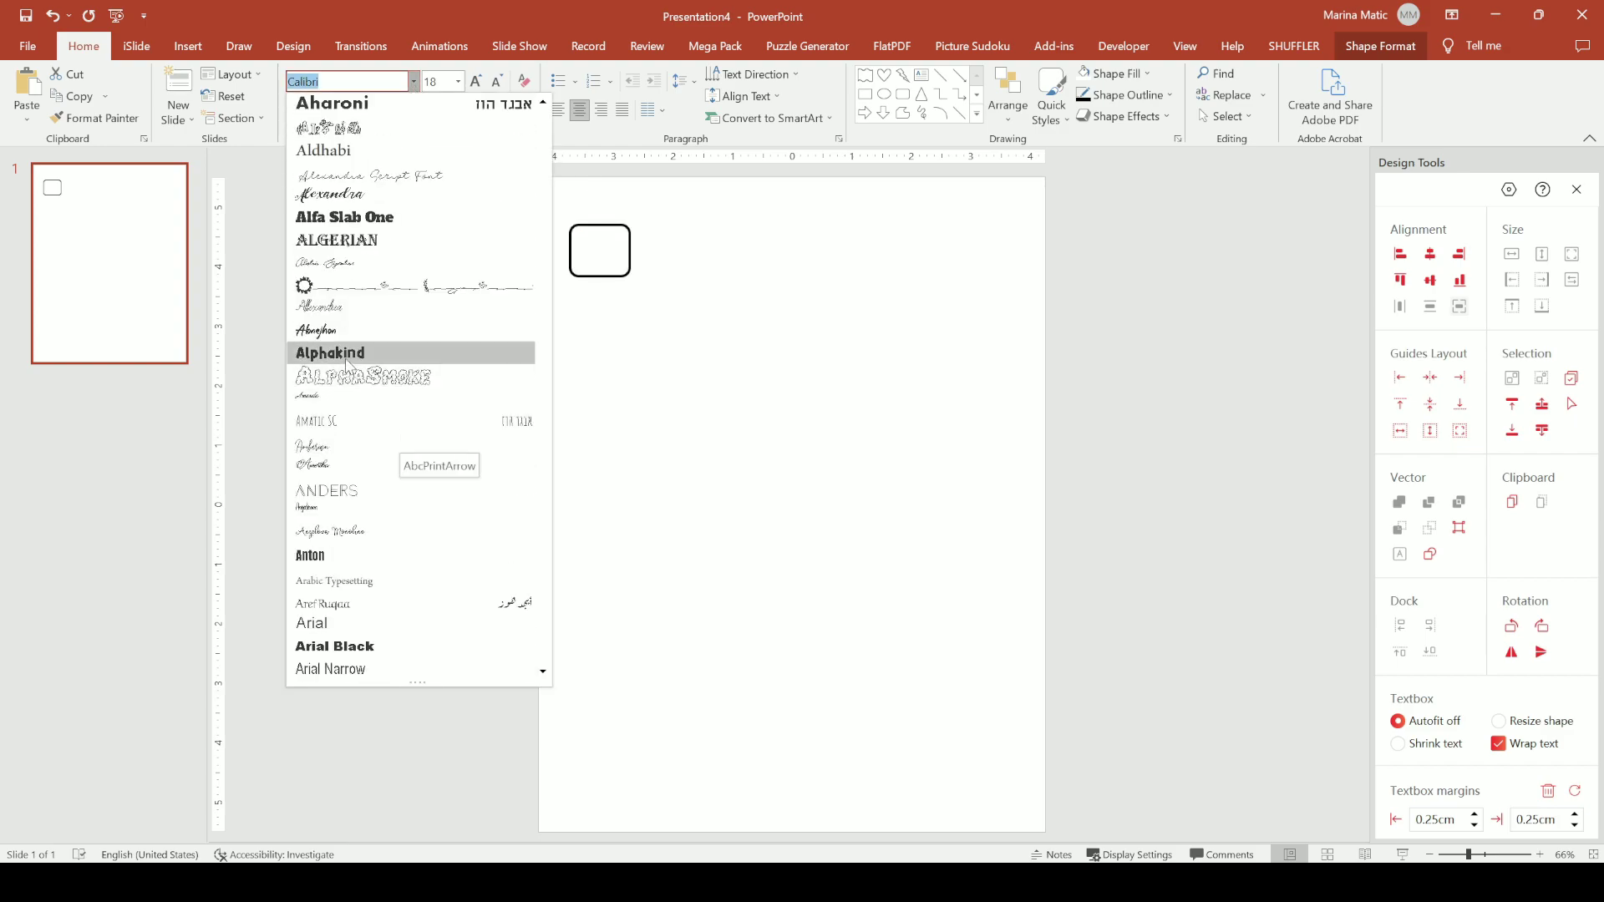
key("Escape")
type("Arial Black")
key("Return")
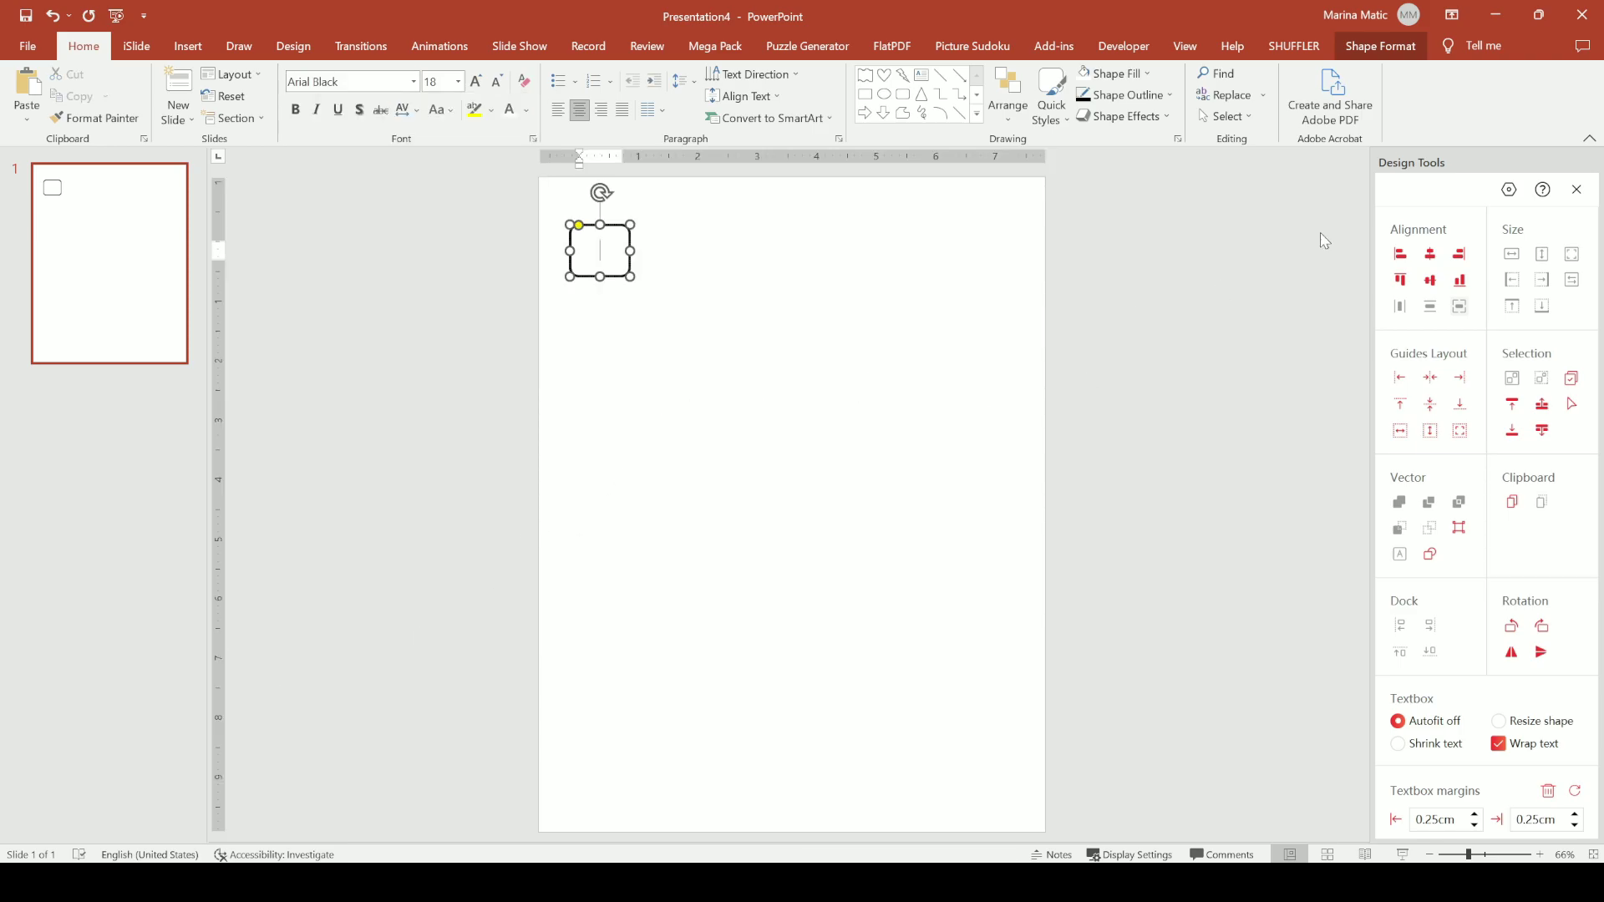
Show the list of slide objects and rename the rounded rectangle to KIWI.
left_click(1571, 405)
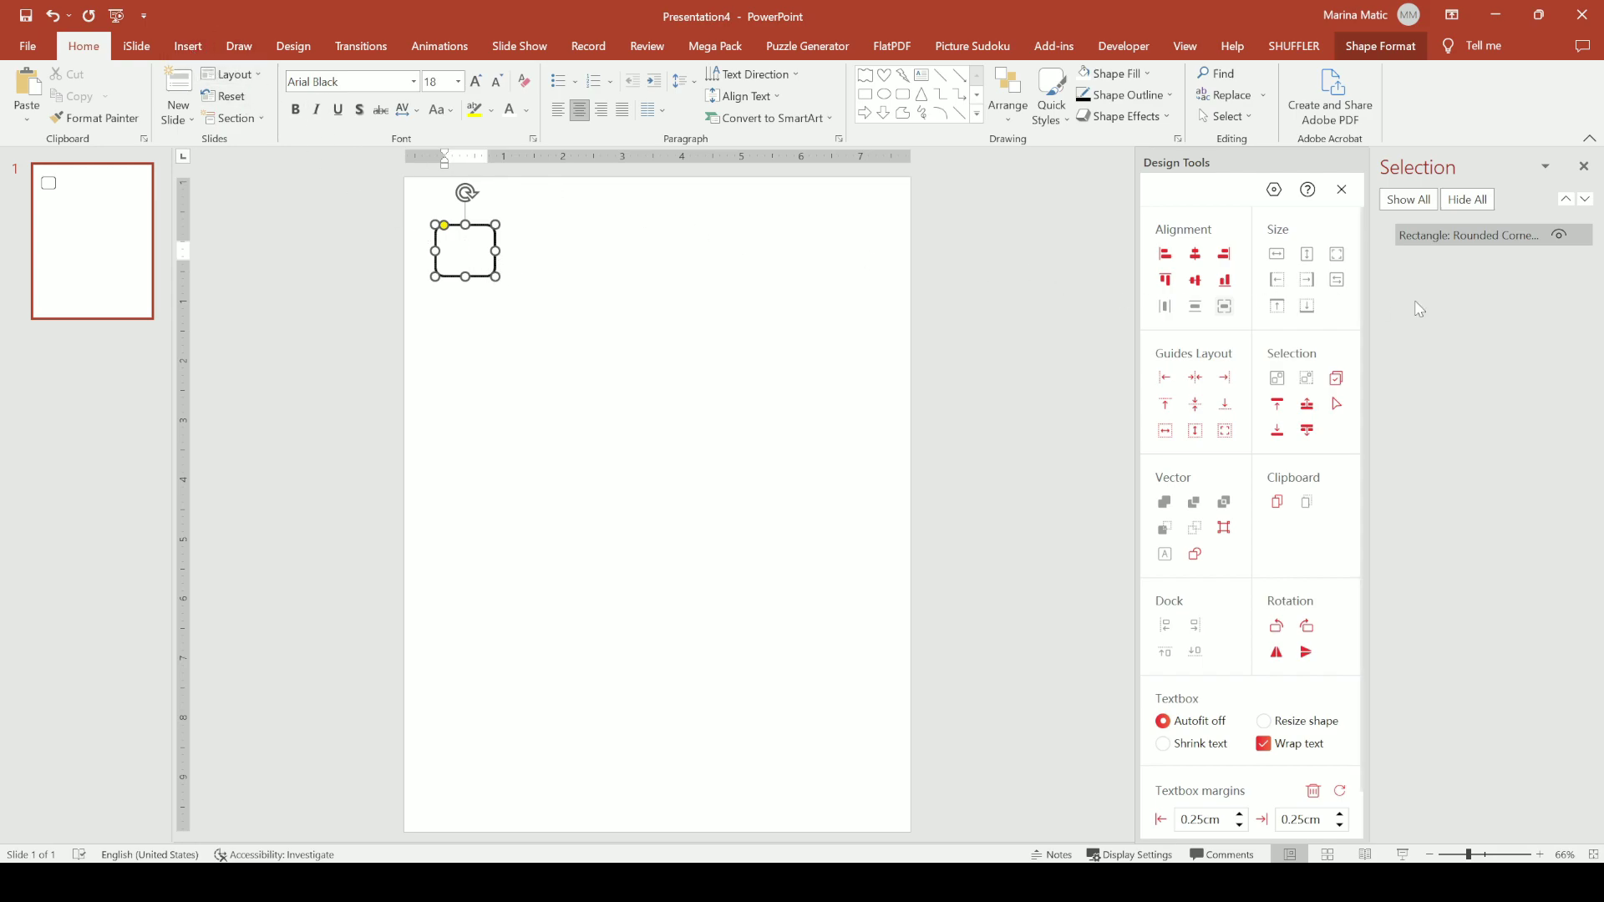
left_click(1404, 236)
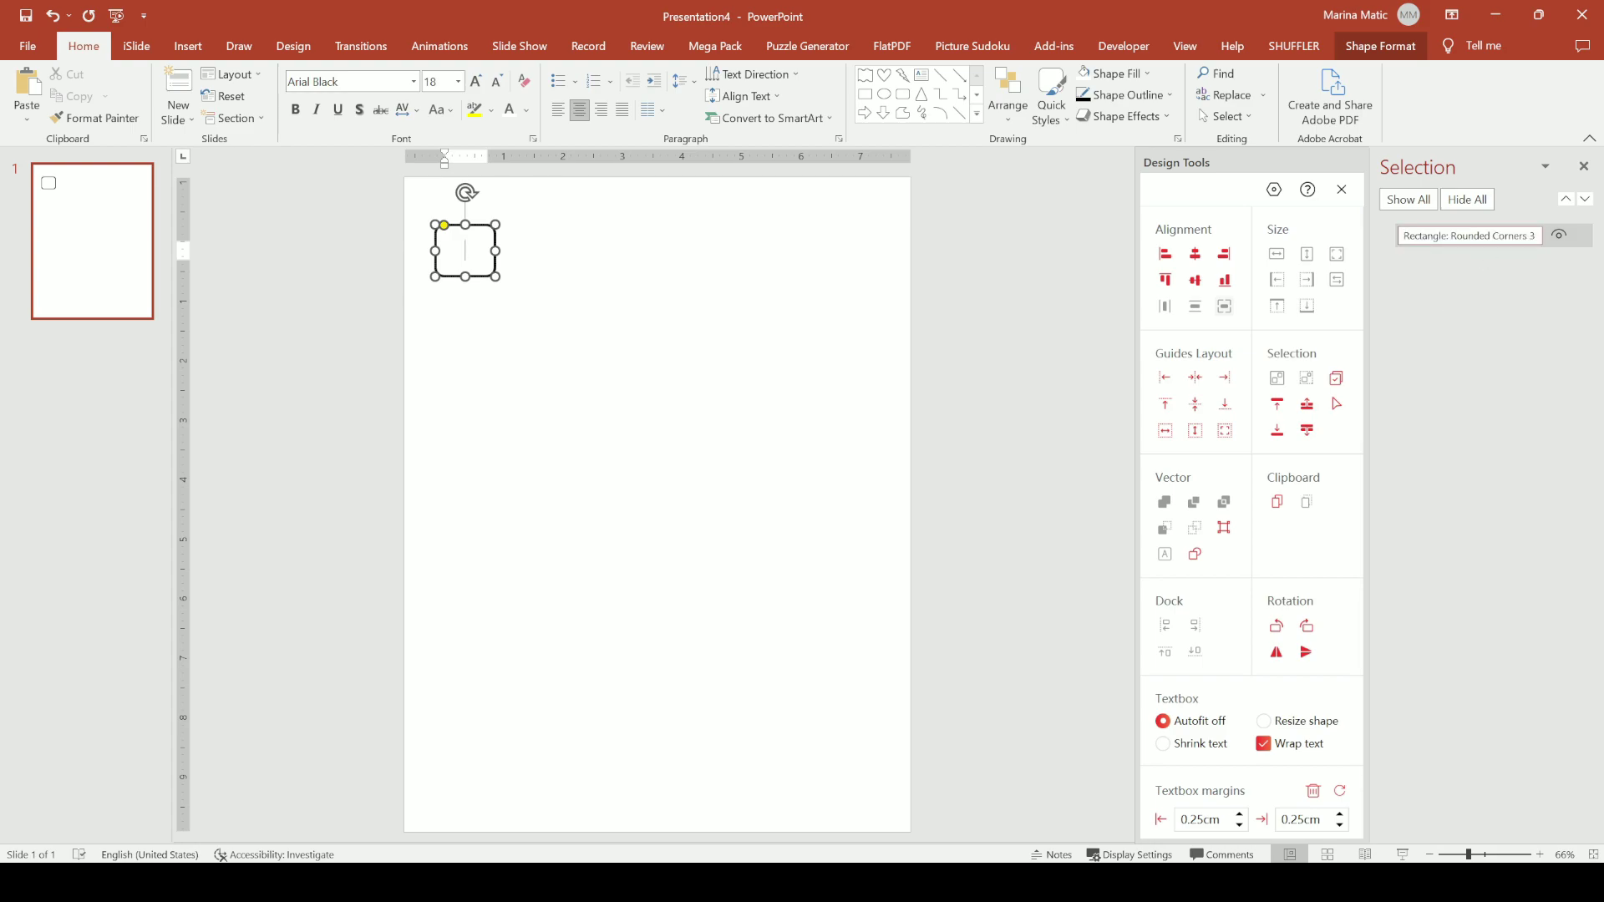
key("ctrl+a")
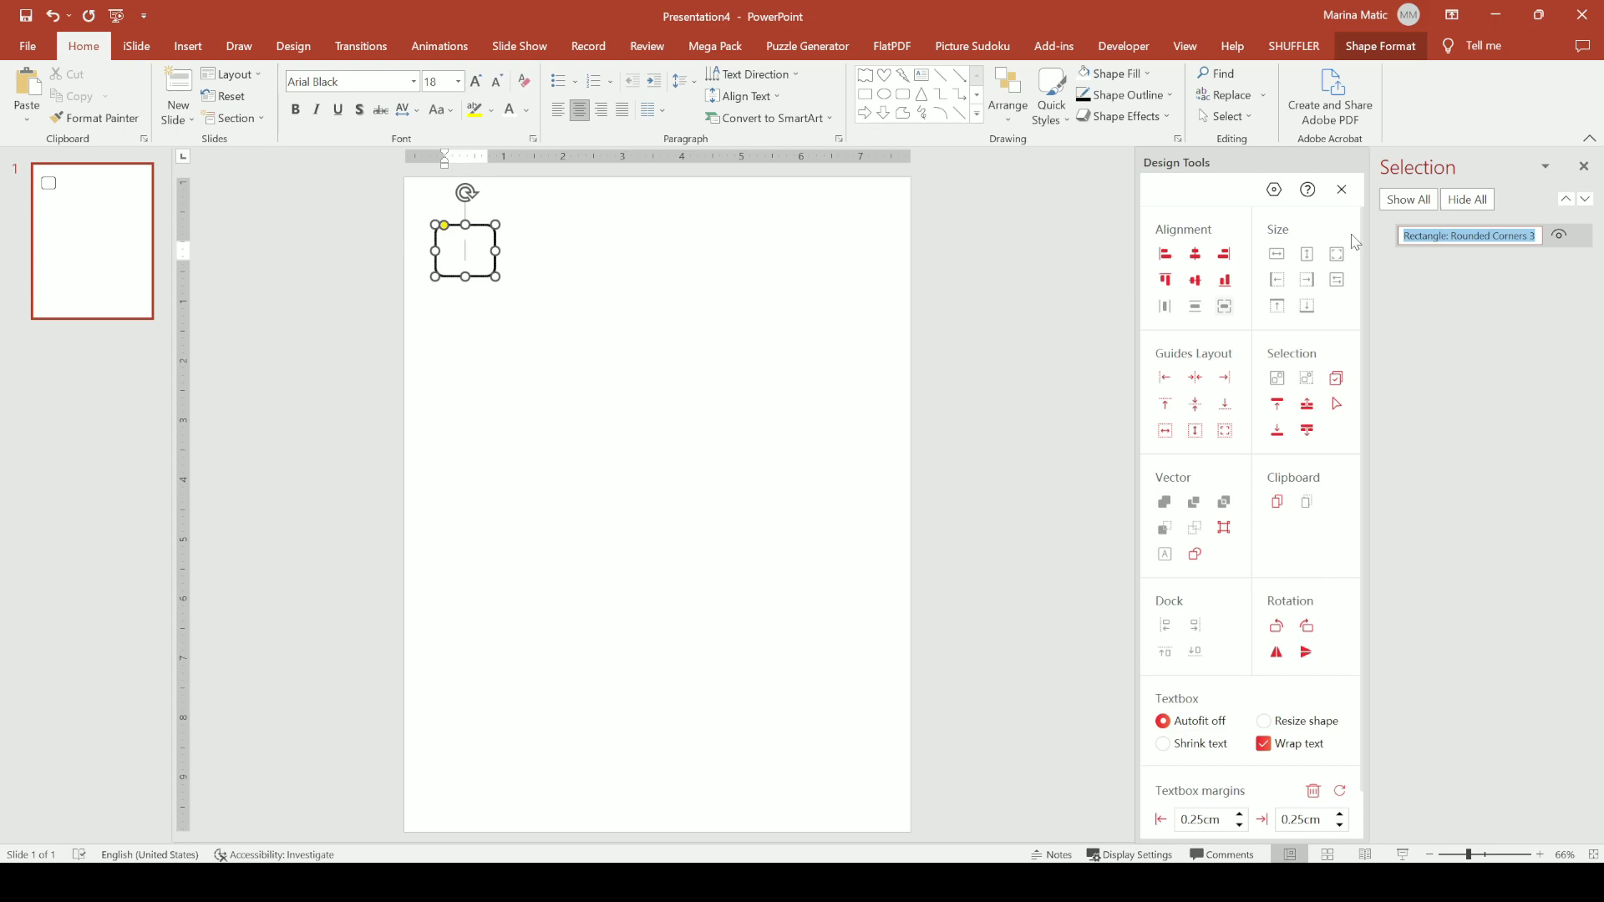
type("KIWI")
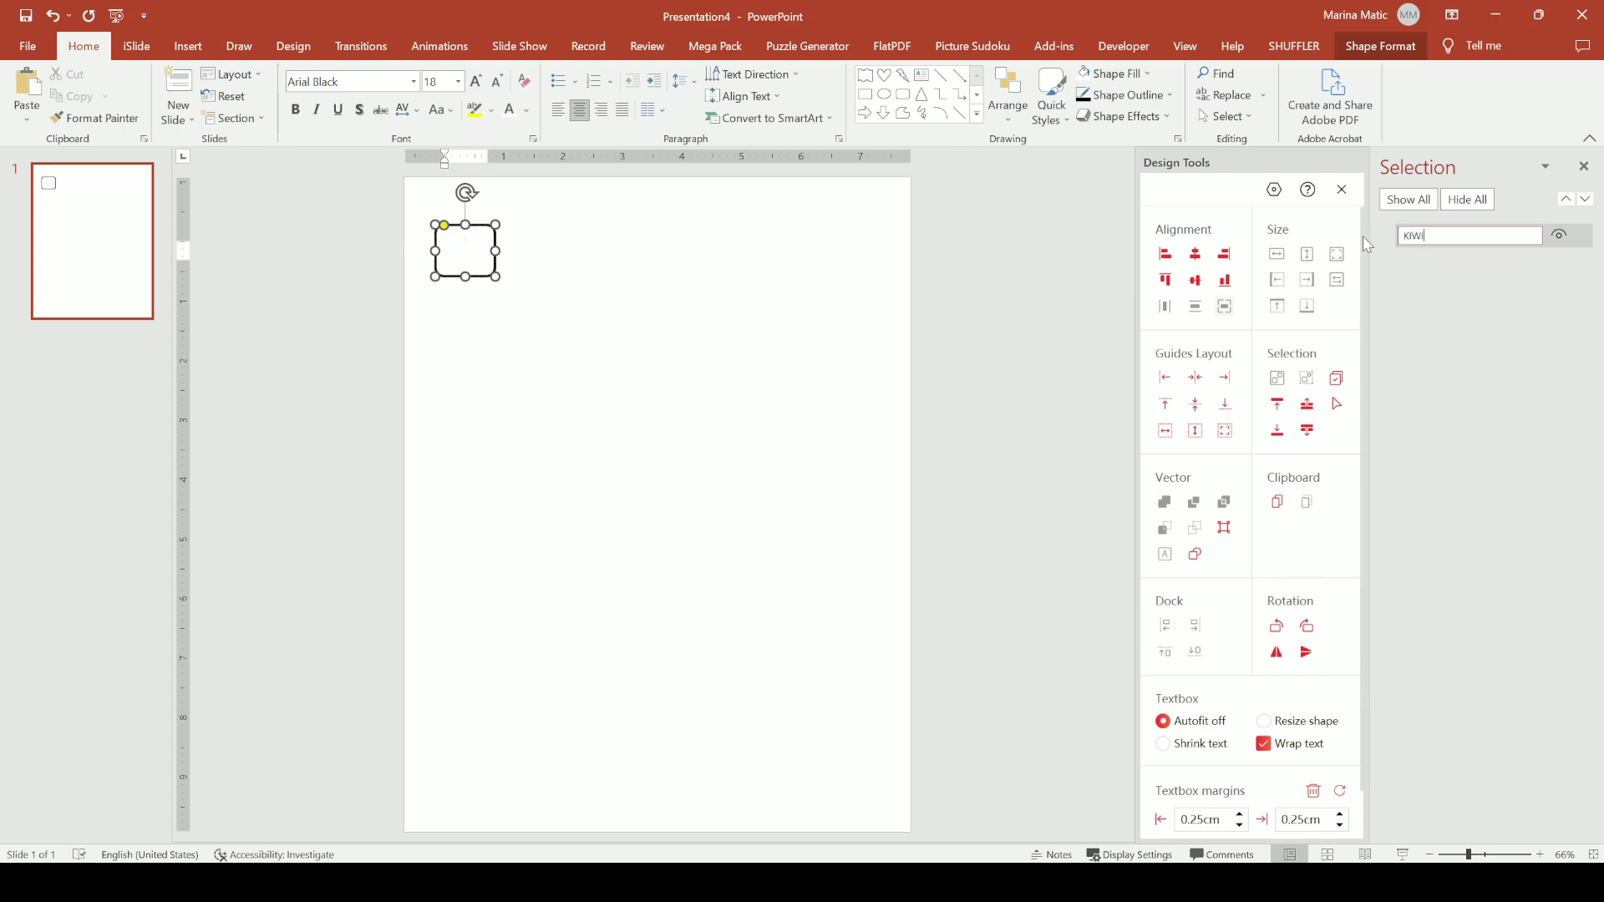
left_click(1034, 270)
Duplicate the KIWI rounded rectangle 16 times on the page.
left_click(489, 274)
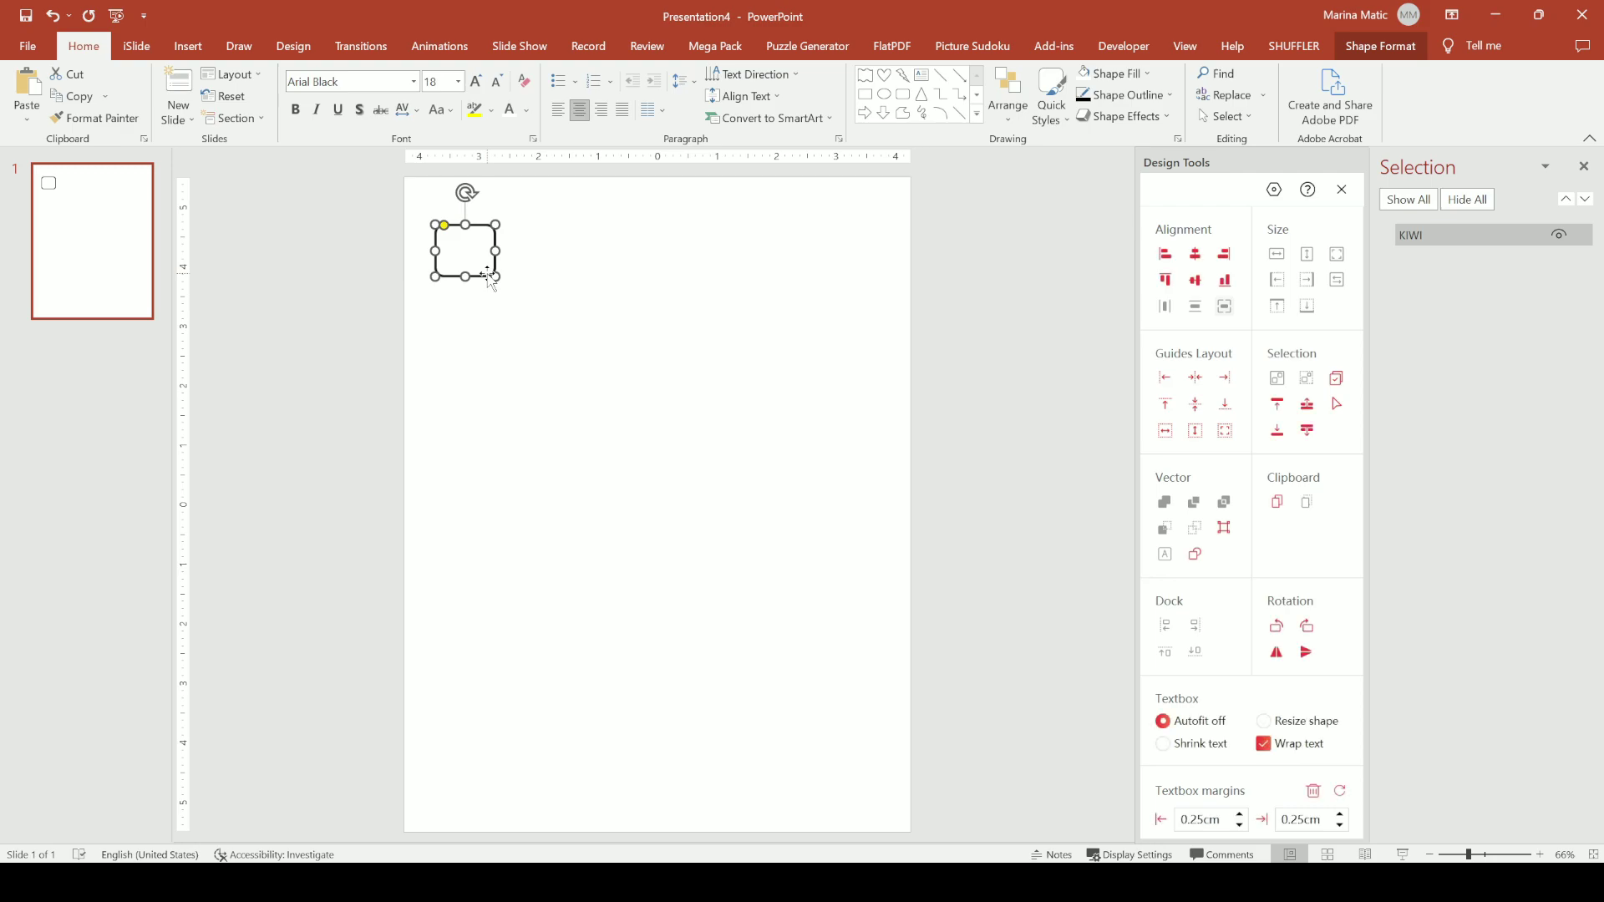
key("ctrl+d")
key("ctrl+d")
key("ctrl+d")
key("ctrl+d")
key("ctrl+d")
key("ctrl+d")
key("ctrl+d")
key("ctrl+d")
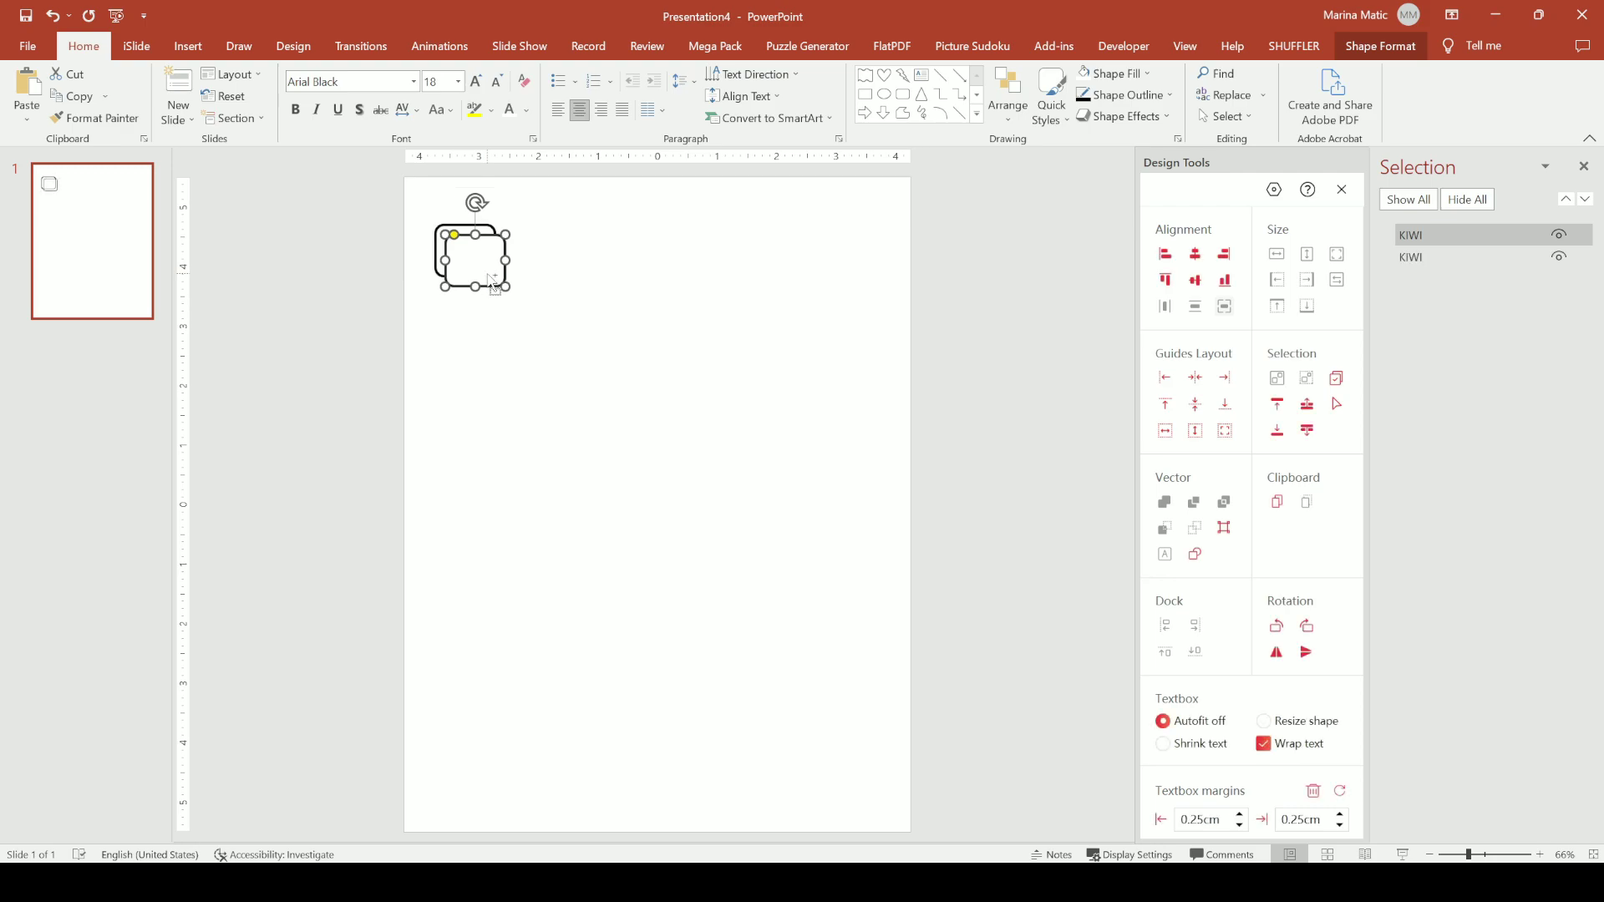
key("ctrl+d")
key("ctrl+d")
key("ctrl+d")
key("ctrl+d")
key("ctrl+d")
key("ctrl+d")
key("ctrl+d")
key("ctrl+d")
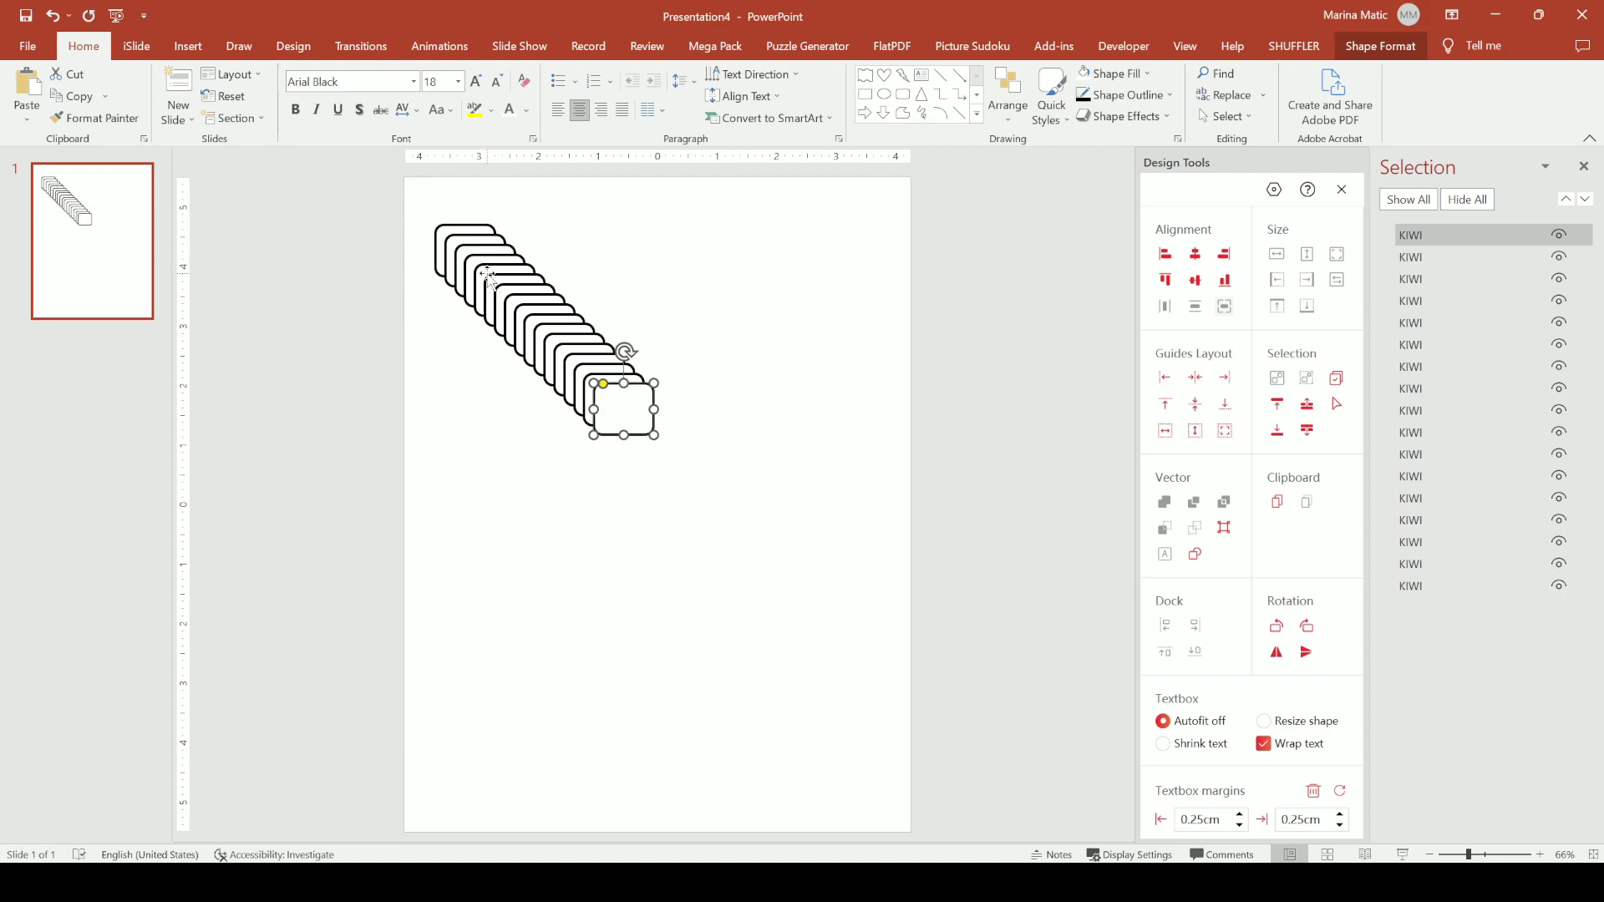
Move the frontmost rounded rectangle to the page's upper right and nine of the stacked copies down to the middle of the page.
left_click_drag(611, 398, 847, 230)
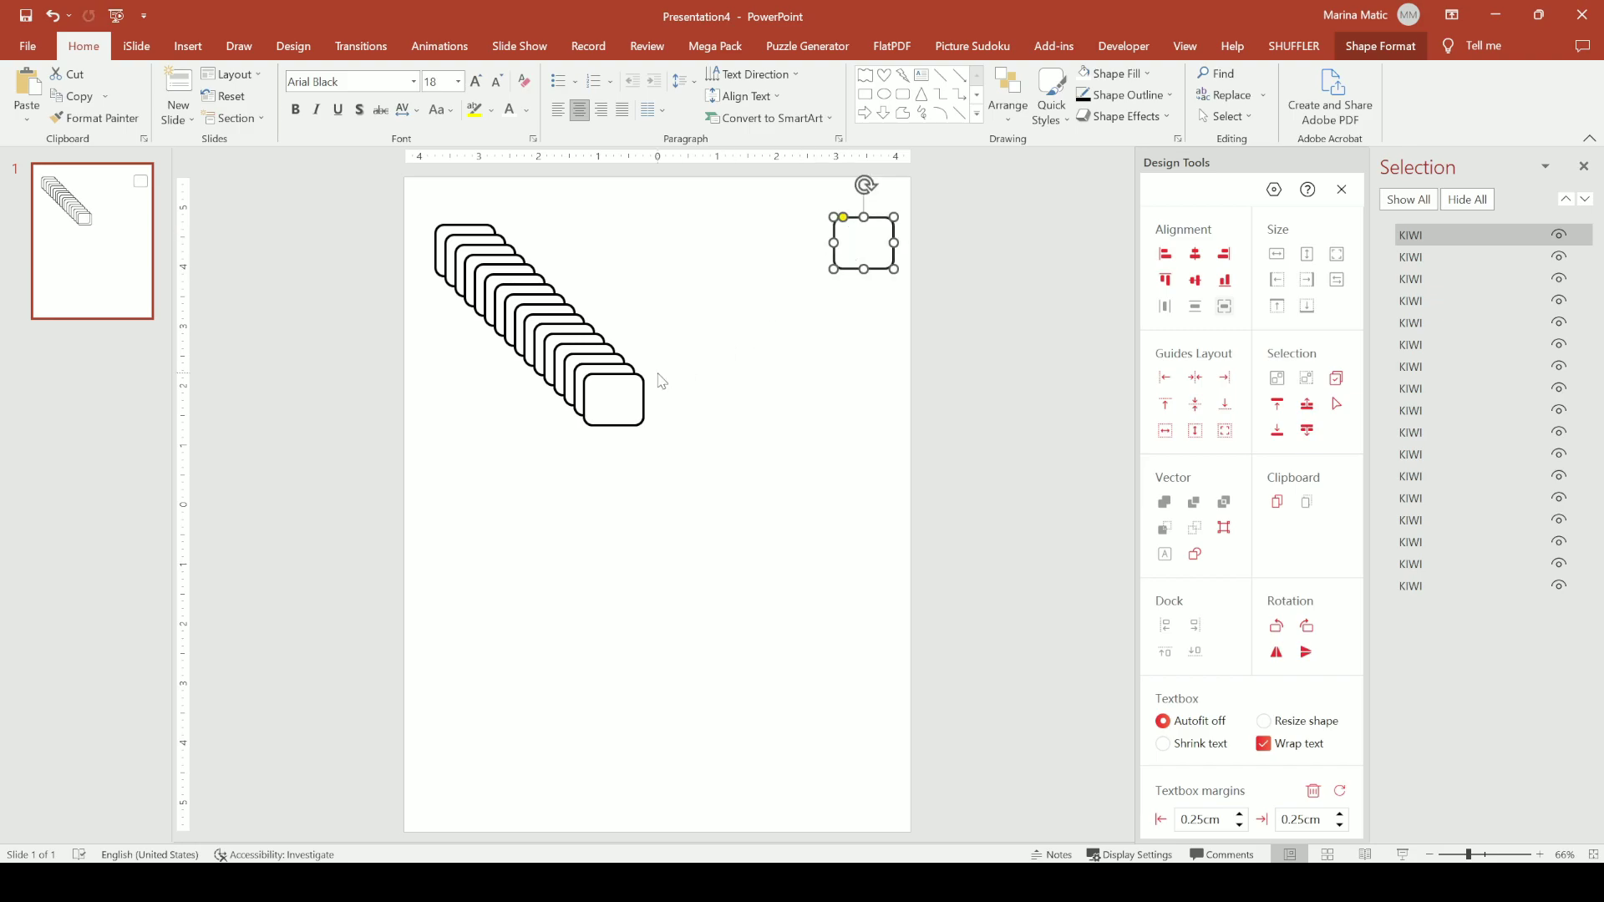
left_click_drag(406, 201, 984, 496)
left_click(984, 496)
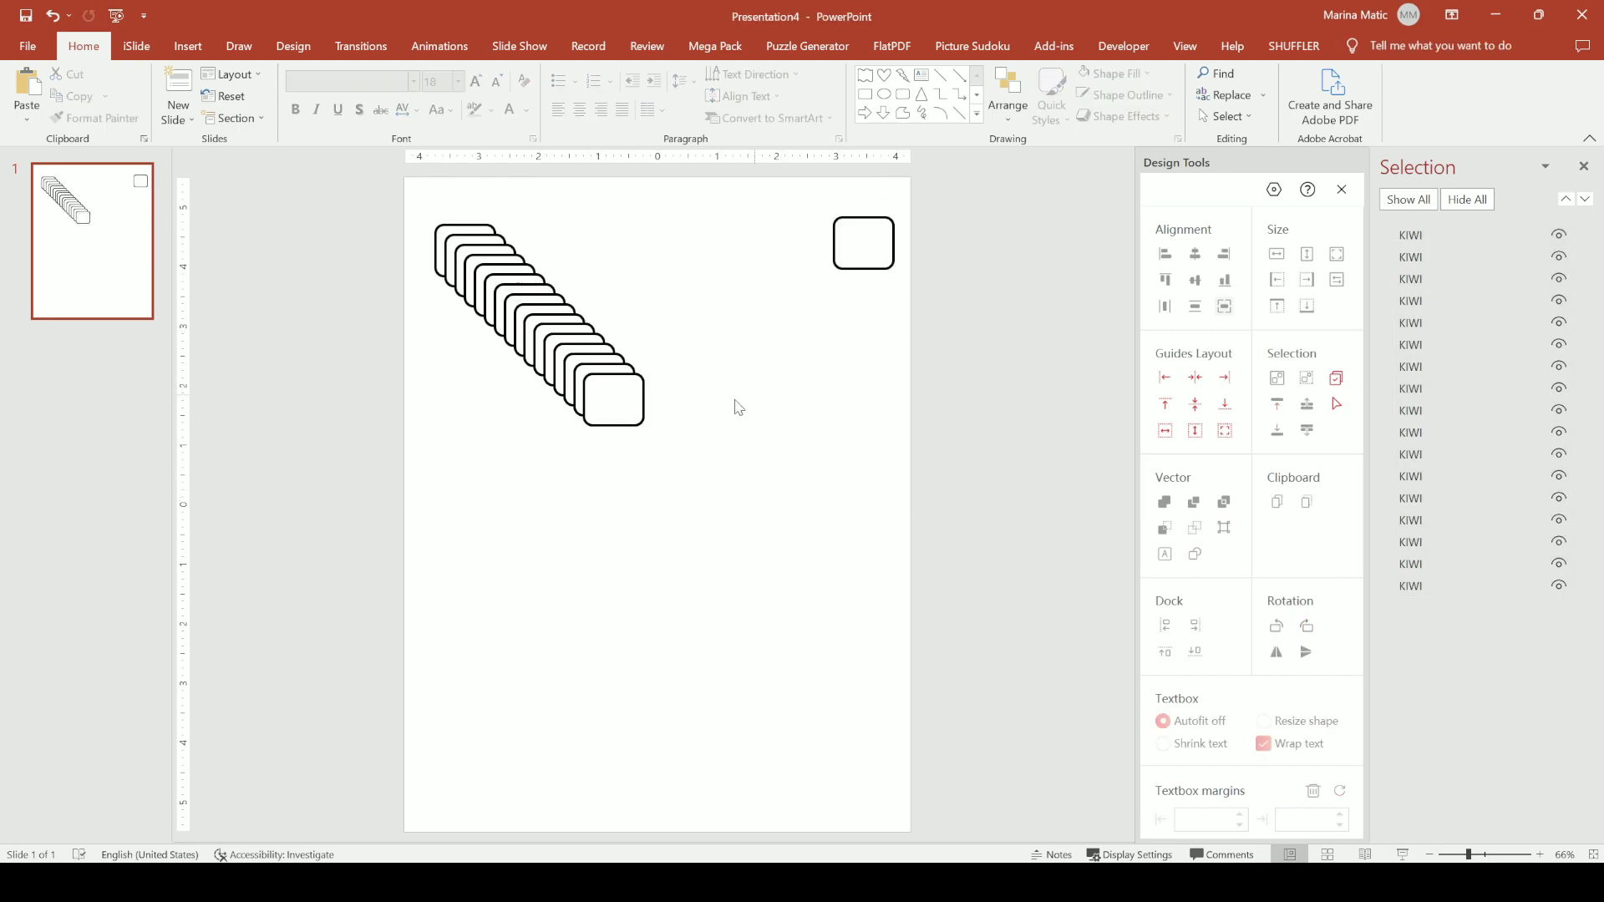
left_click_drag(678, 293, 495, 478)
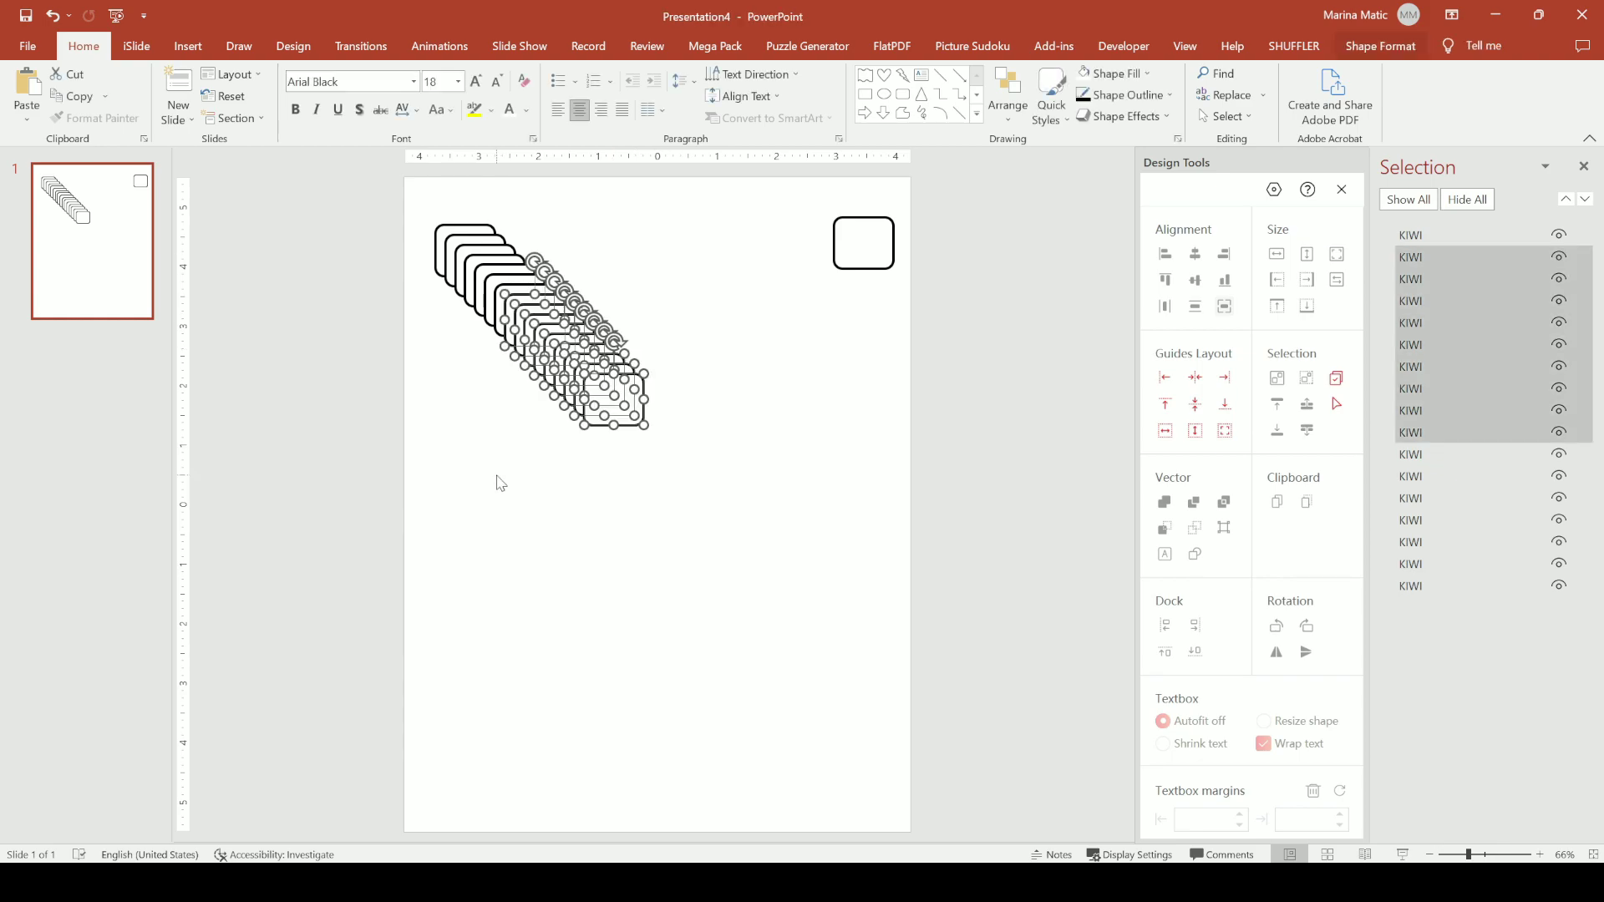
left_click_drag(617, 388, 548, 507)
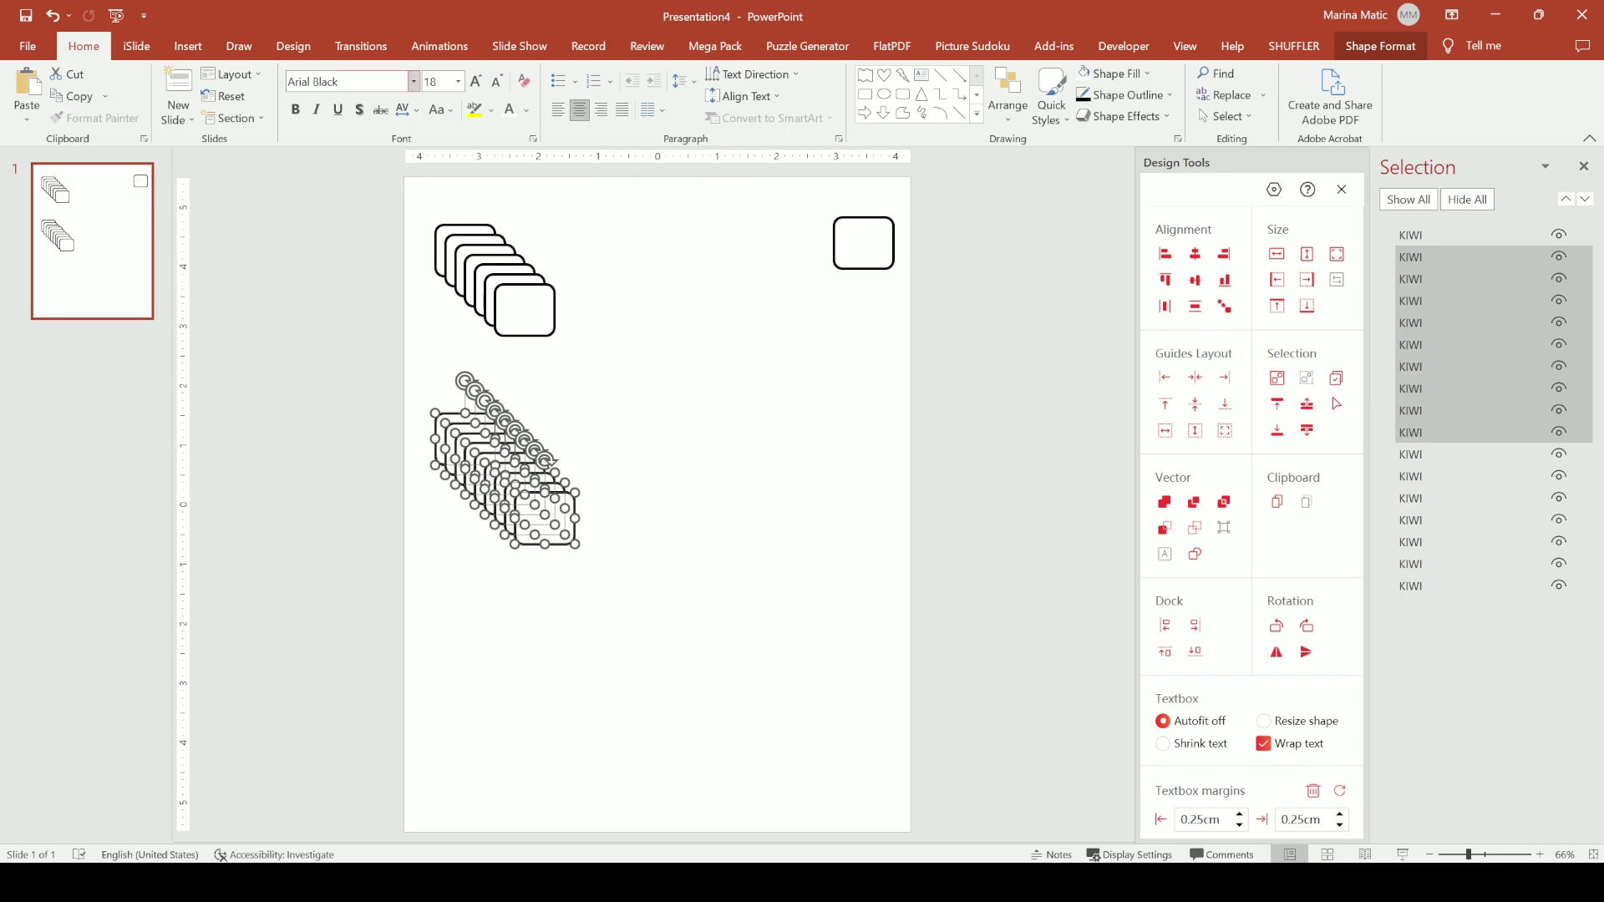
Align the eight upper rounded rectangles on their vertical middles and distribute them horizontally into one row.
left_click(138, 47)
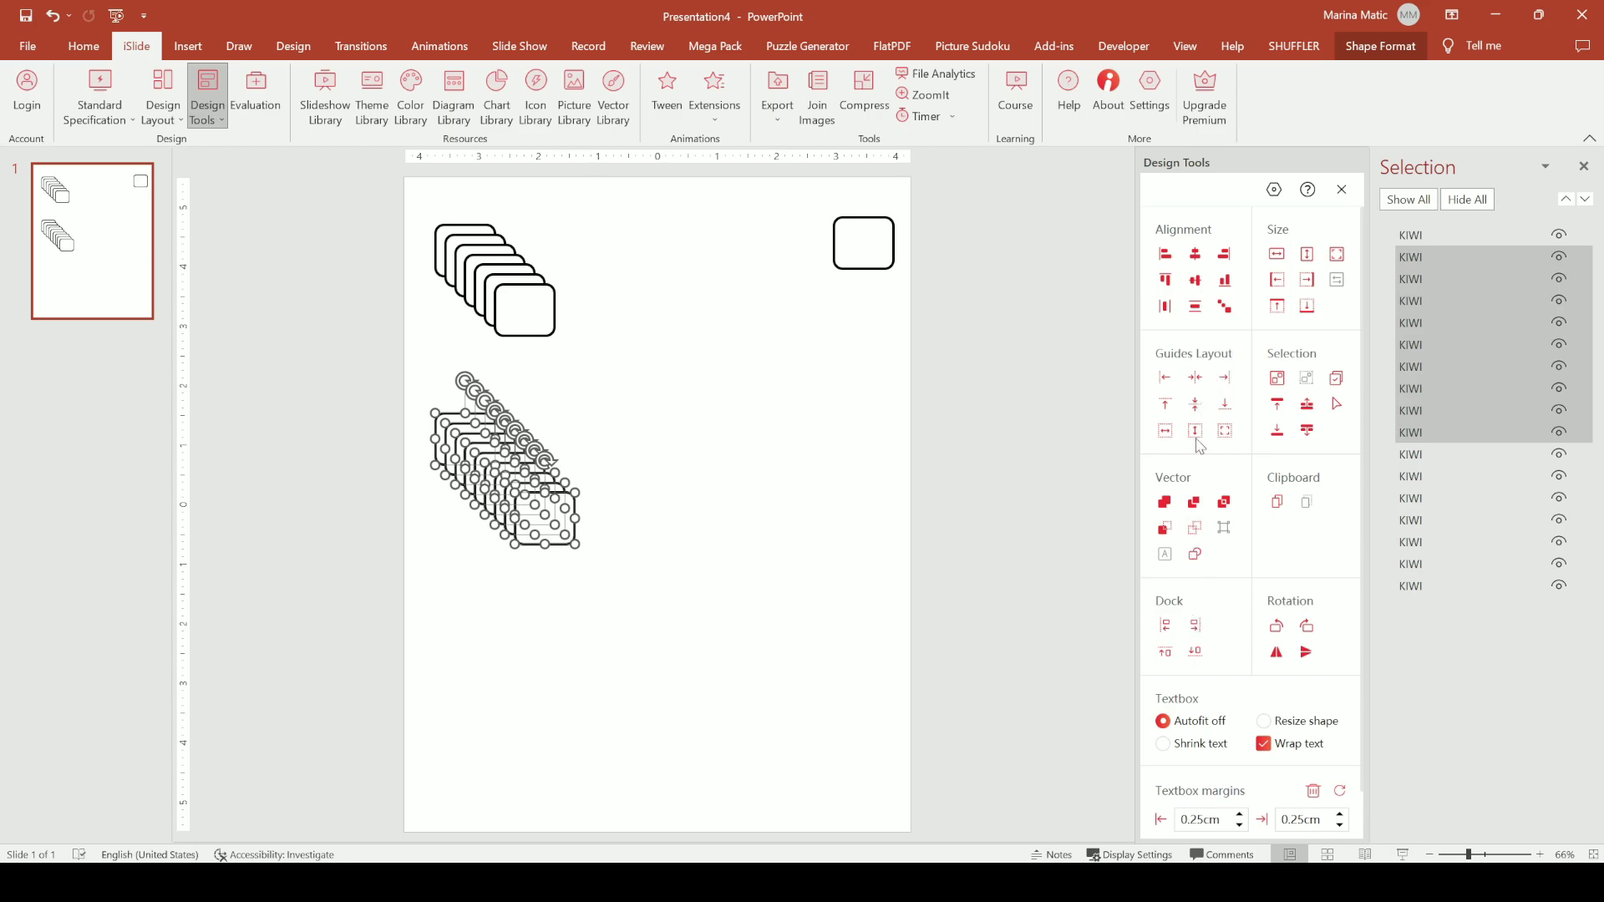
left_click(798, 346)
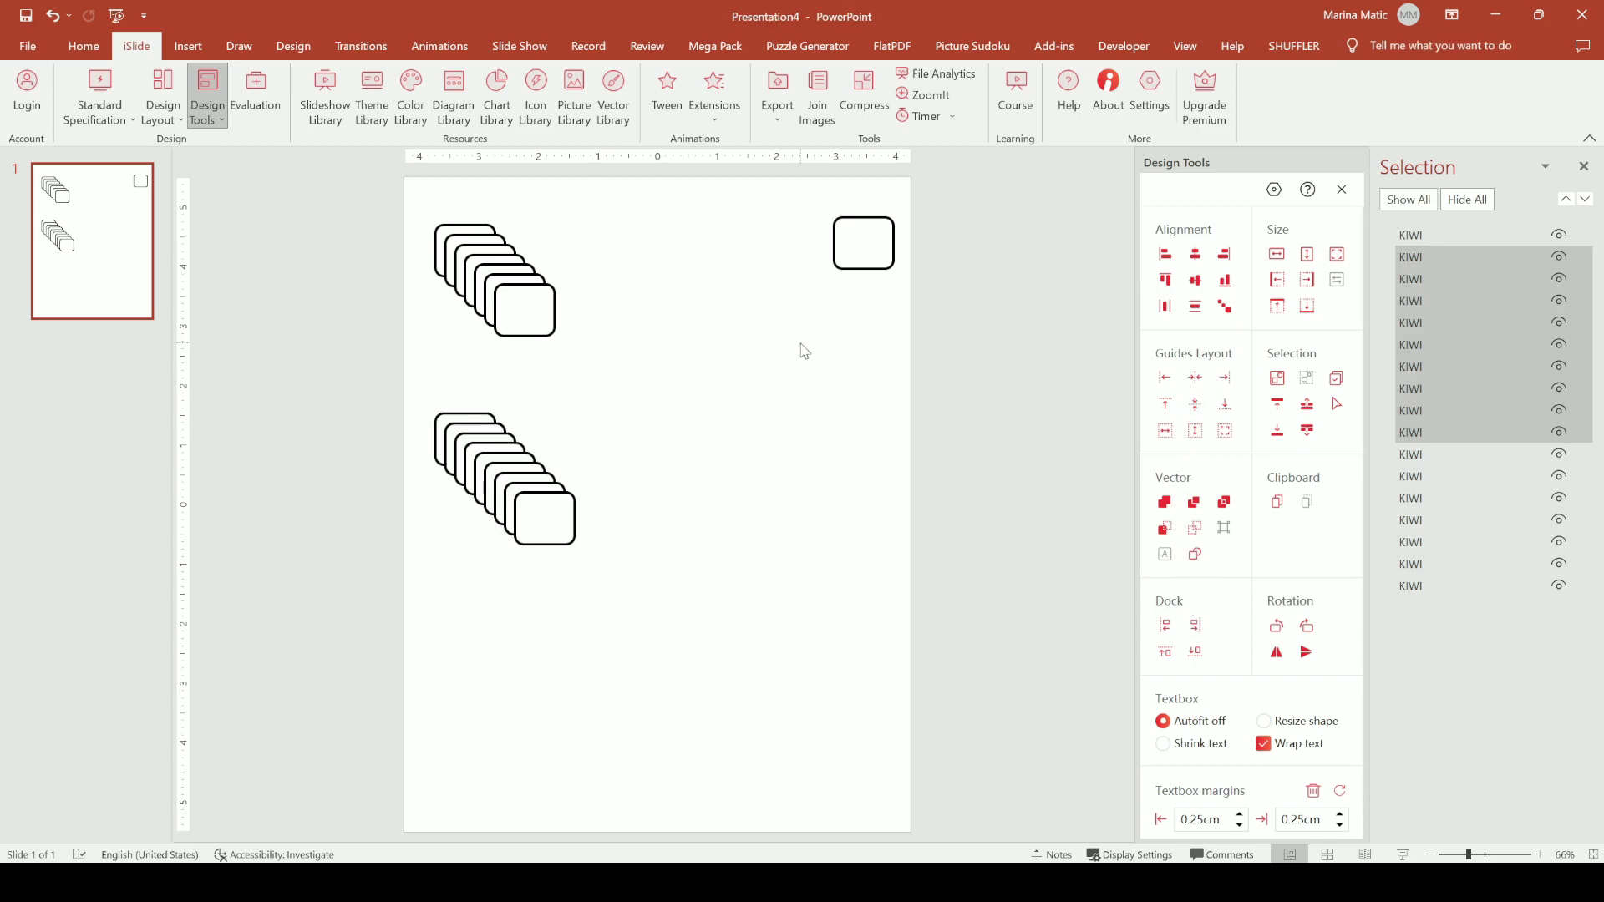
left_click_drag(984, 372, 347, 187)
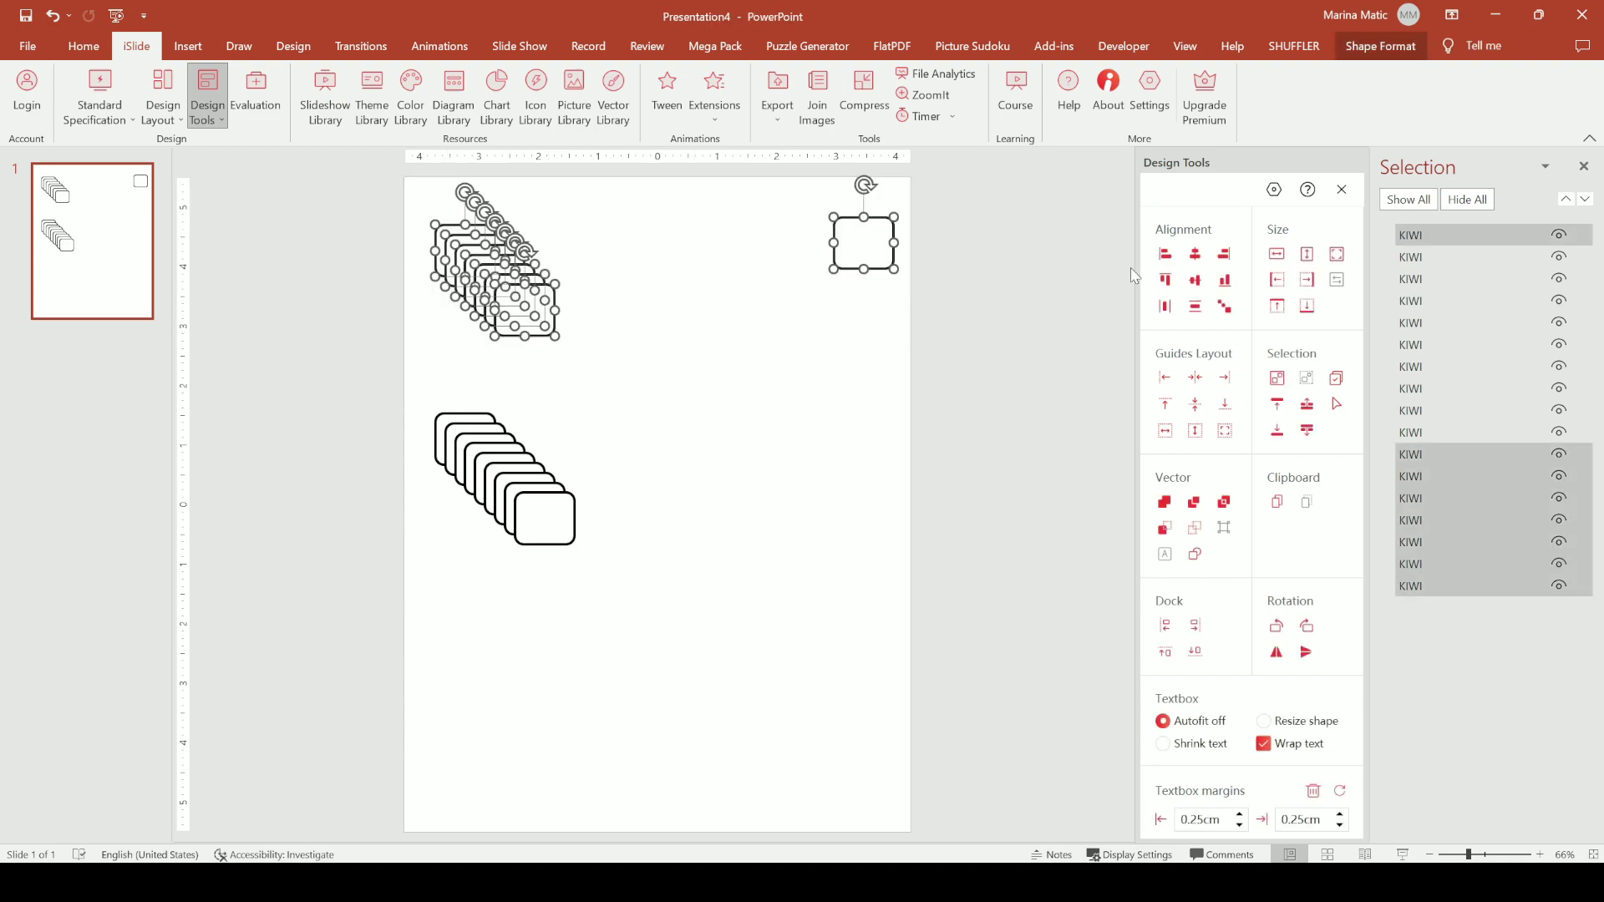
left_click(1196, 281)
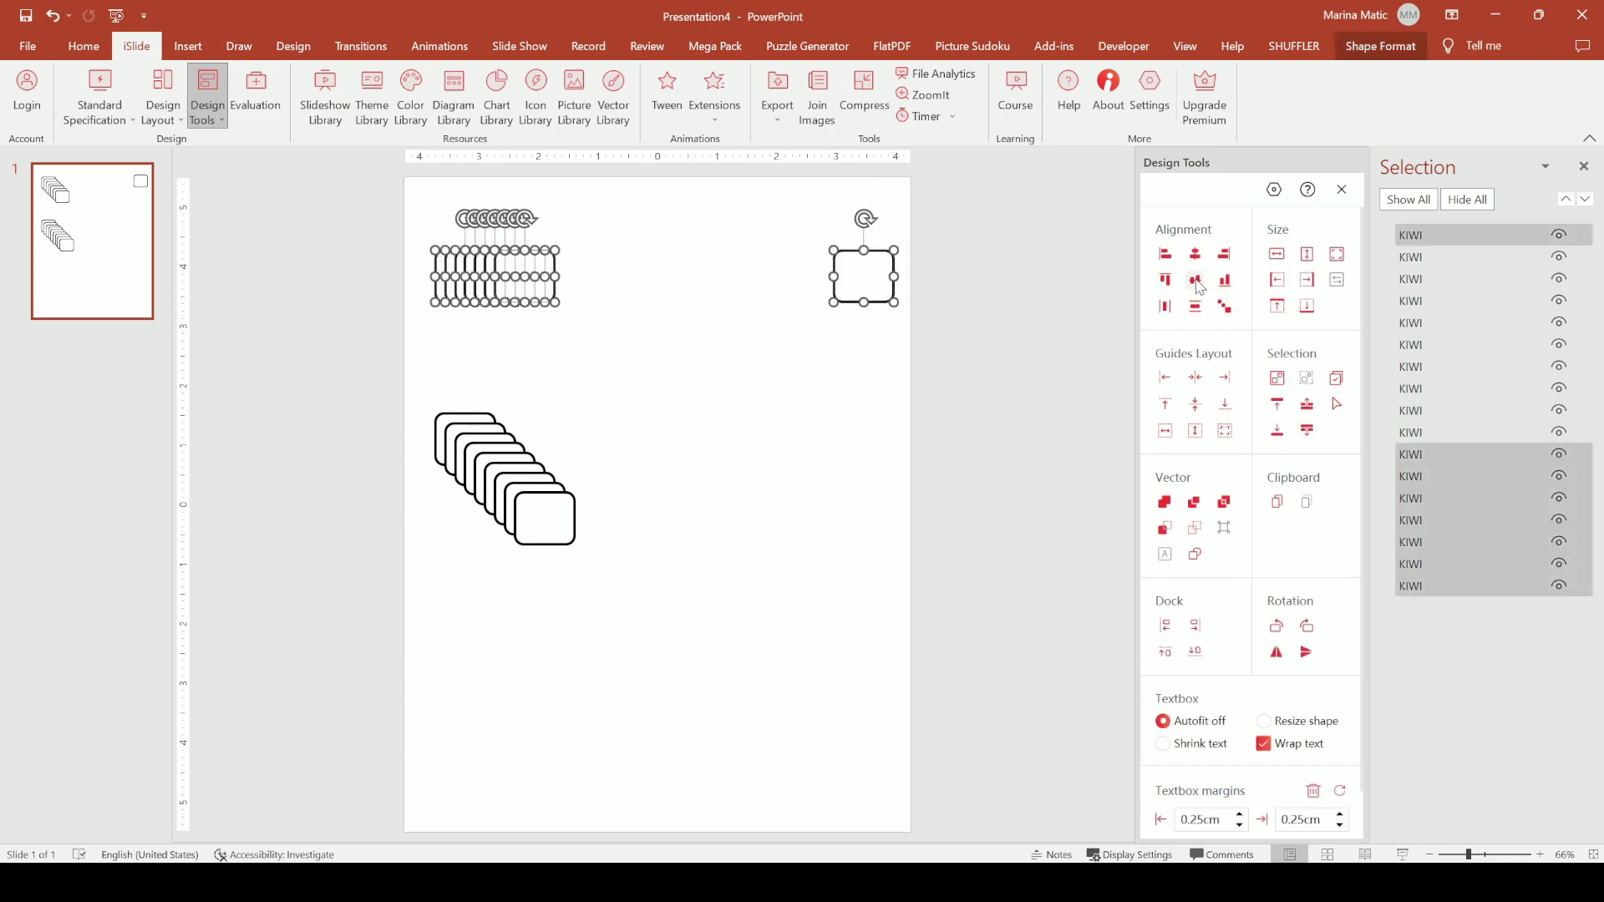
left_click(1166, 309)
left_click(982, 328)
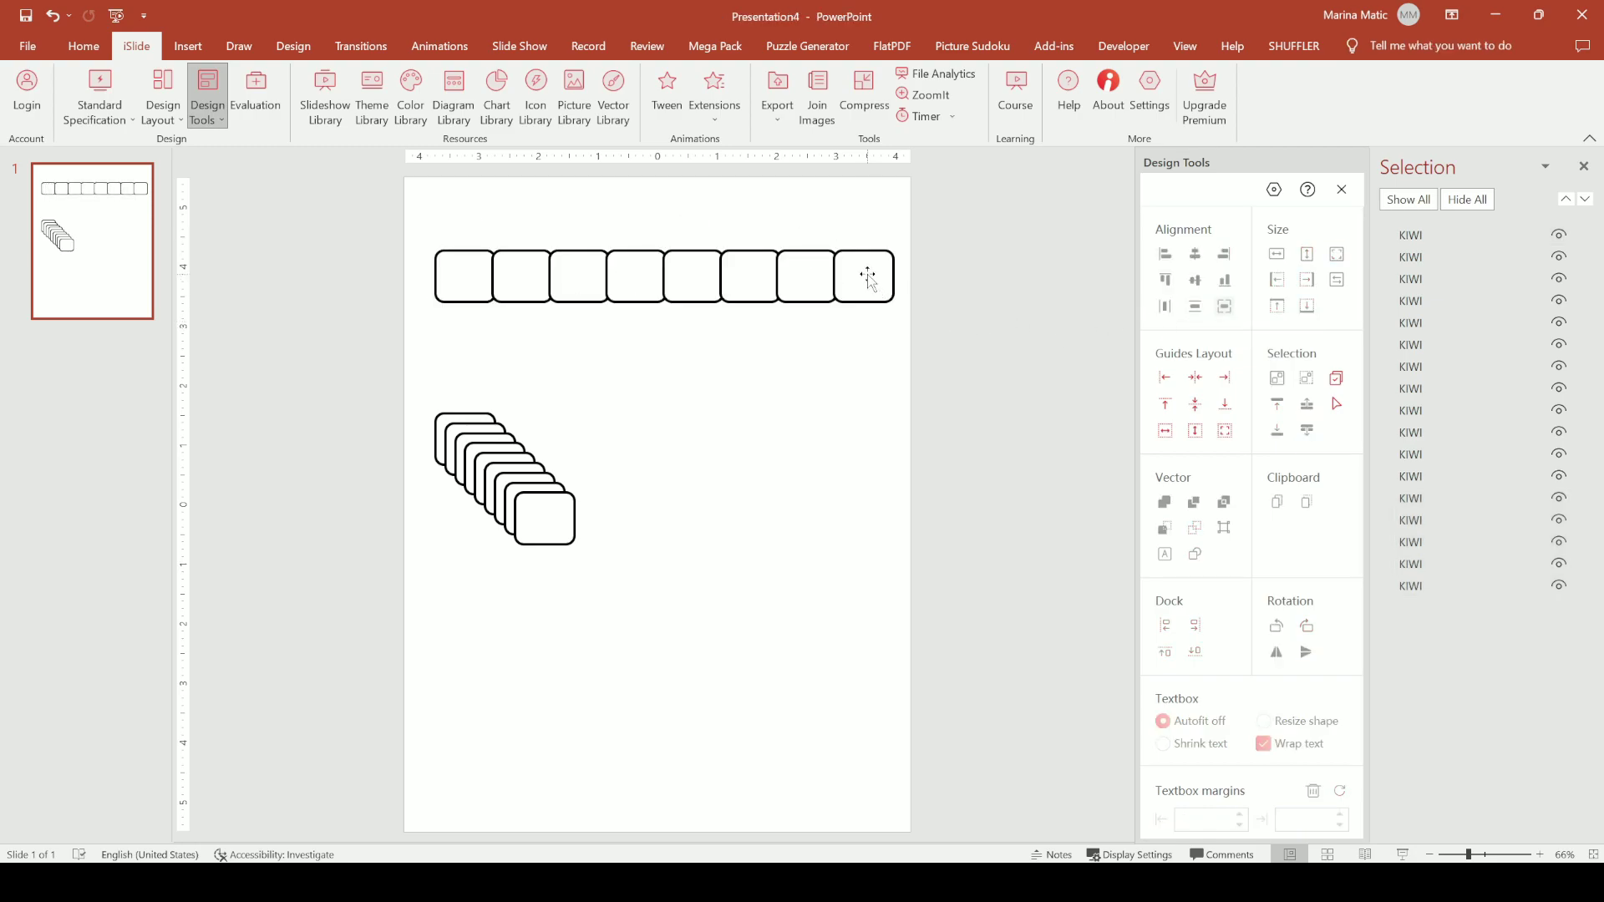
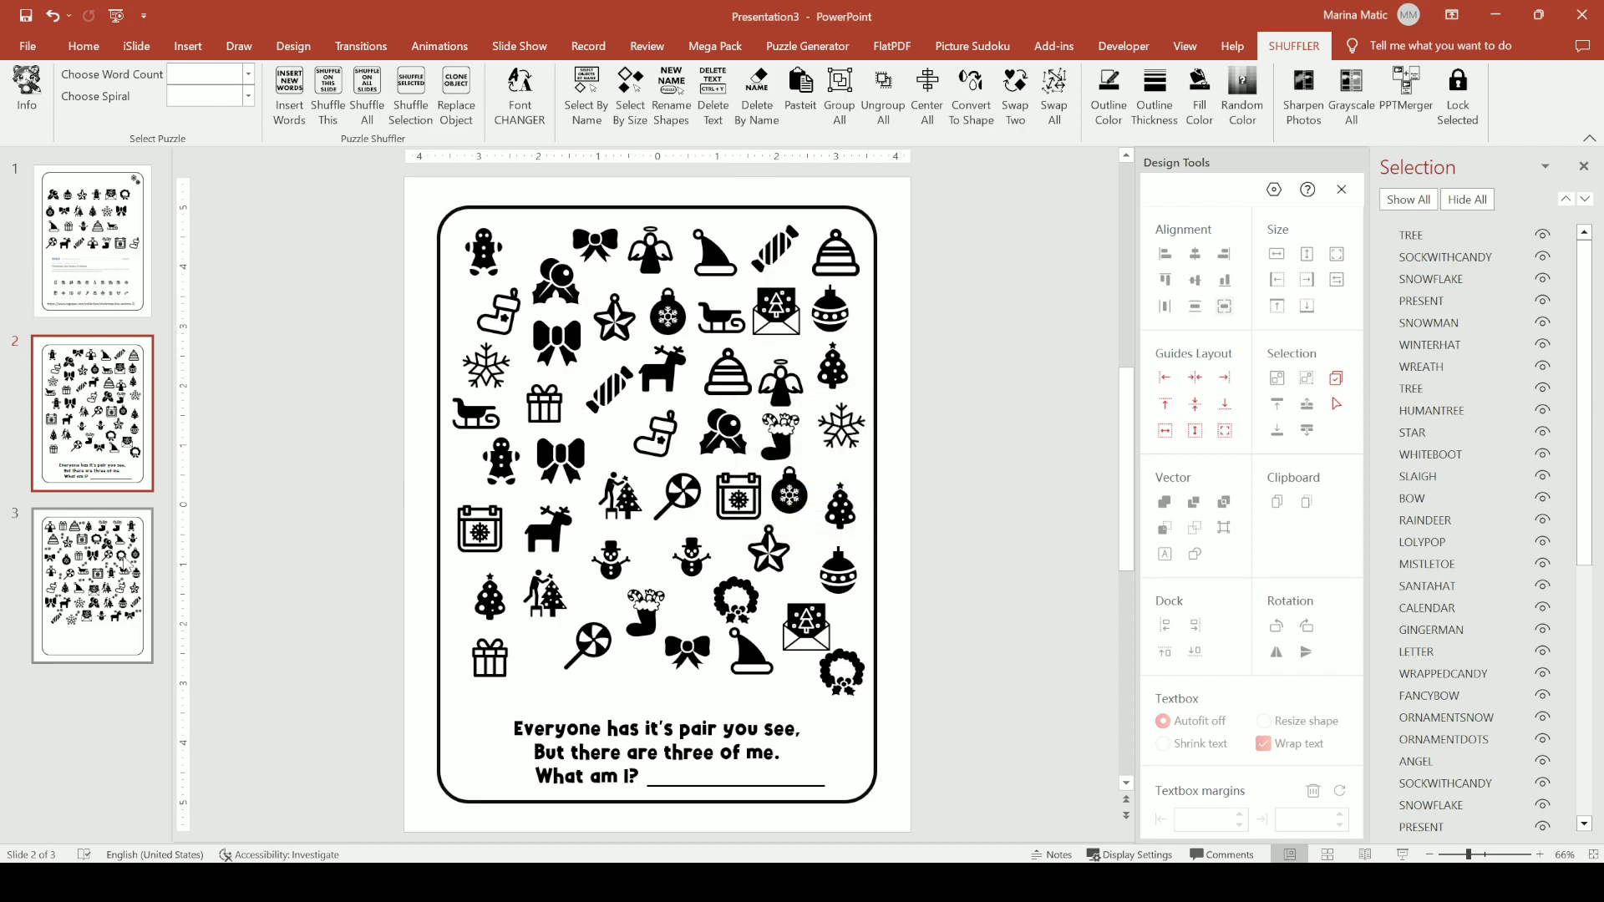
On slide 3 of Presentation3, examine the object names of the Christmas icons and of the small snowflakes between them.
left_click(130, 568)
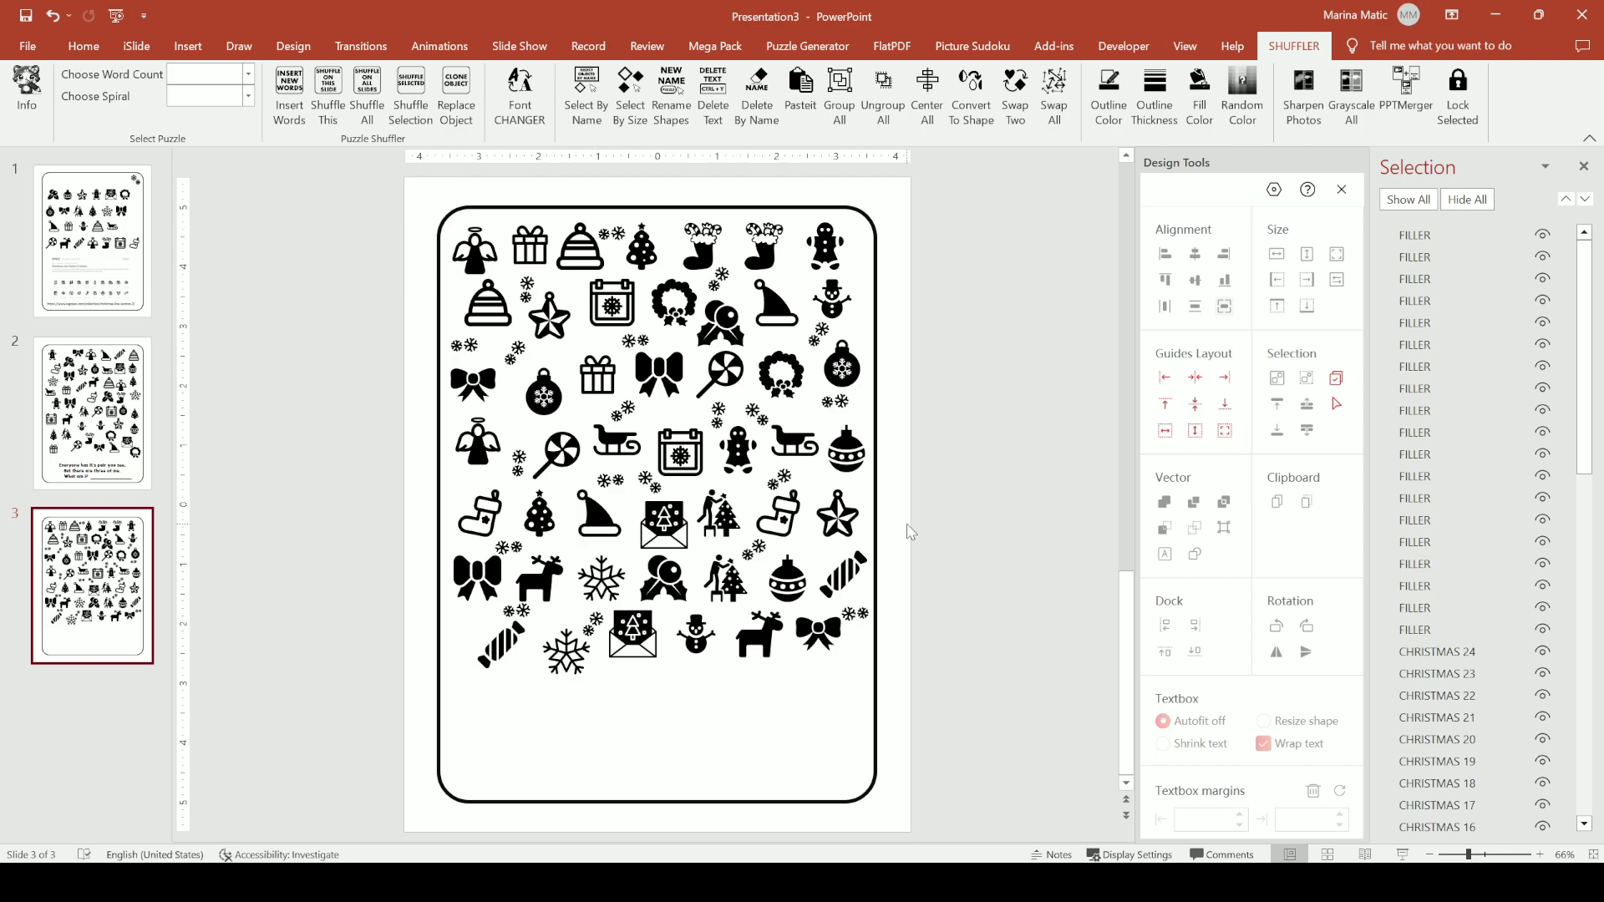
scroll(1451, 475, "down", 4)
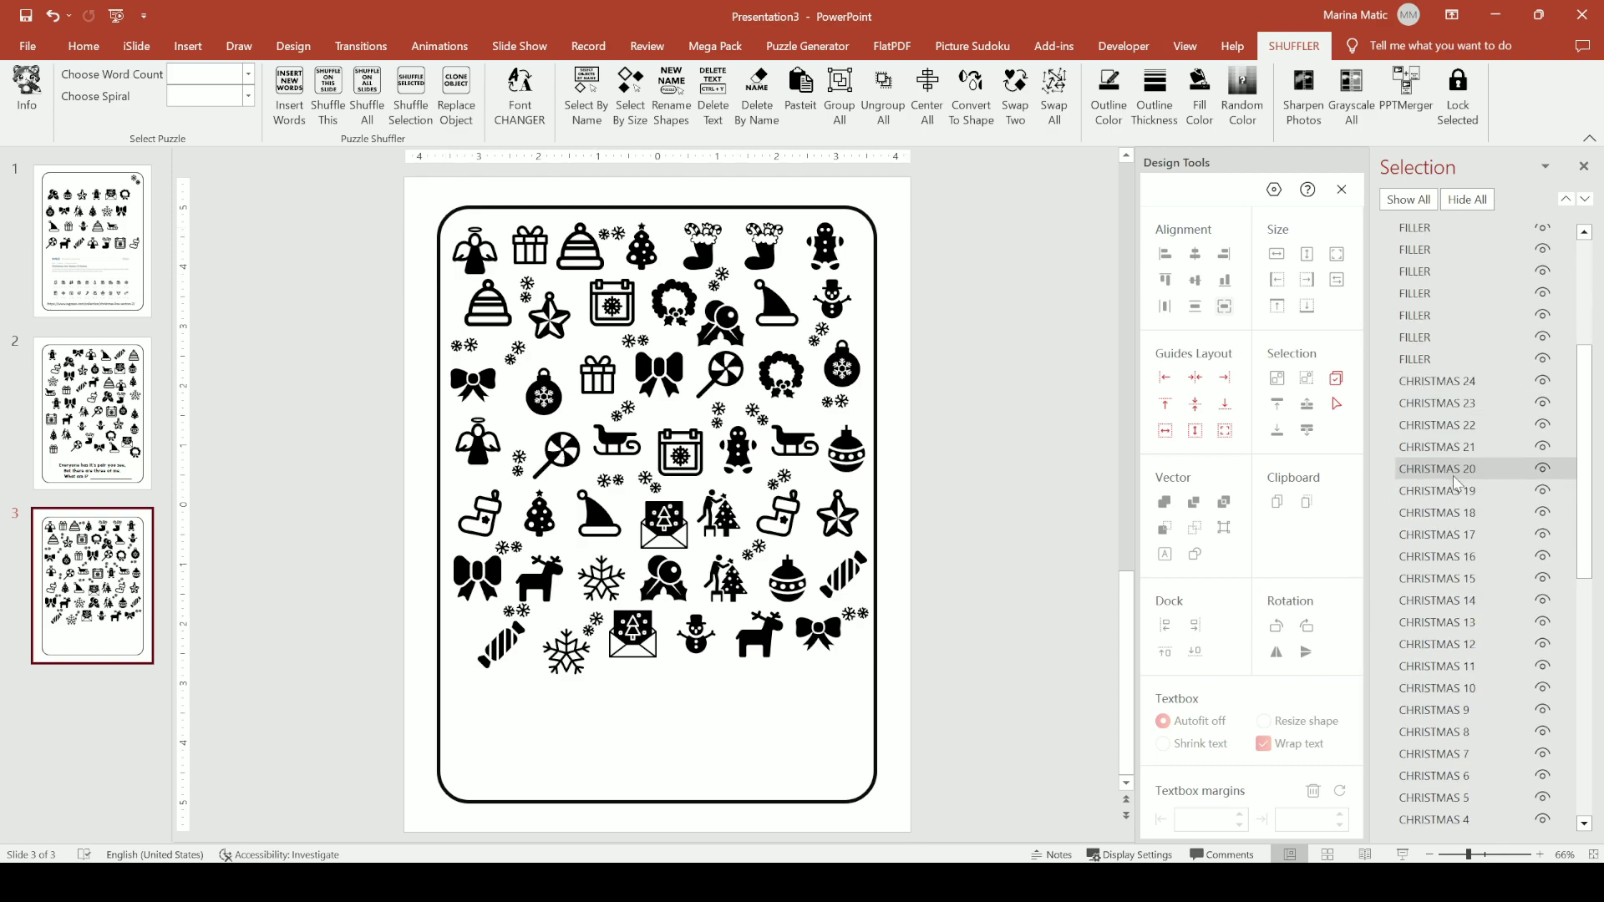
scroll(1452, 474, "down", 3)
left_click(698, 456)
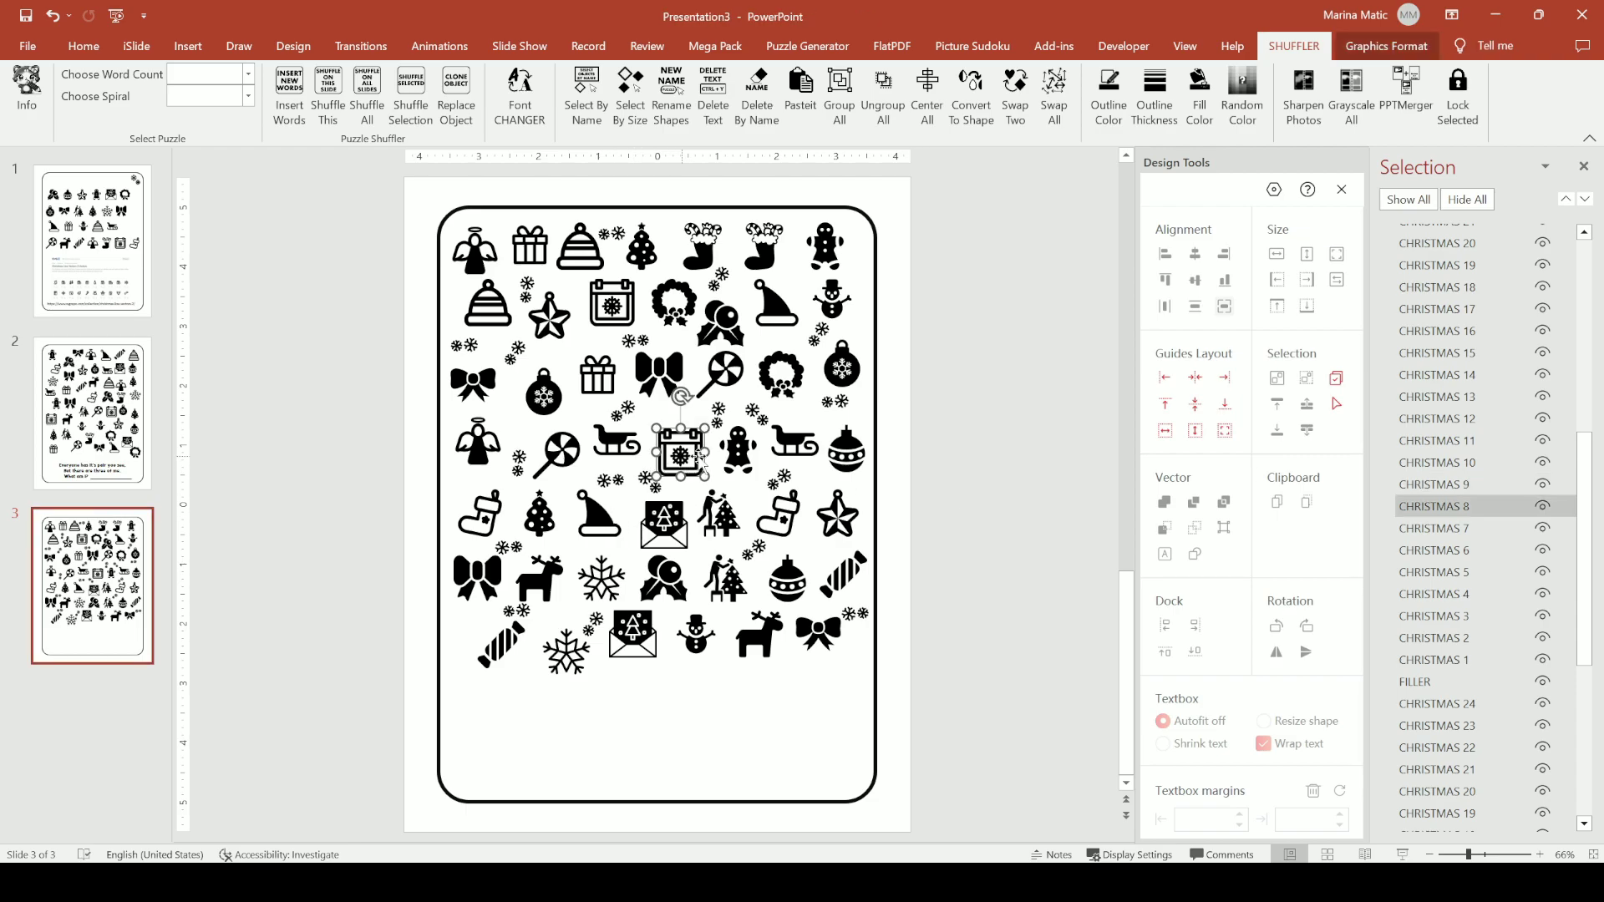
left_click(738, 451)
left_click(666, 374)
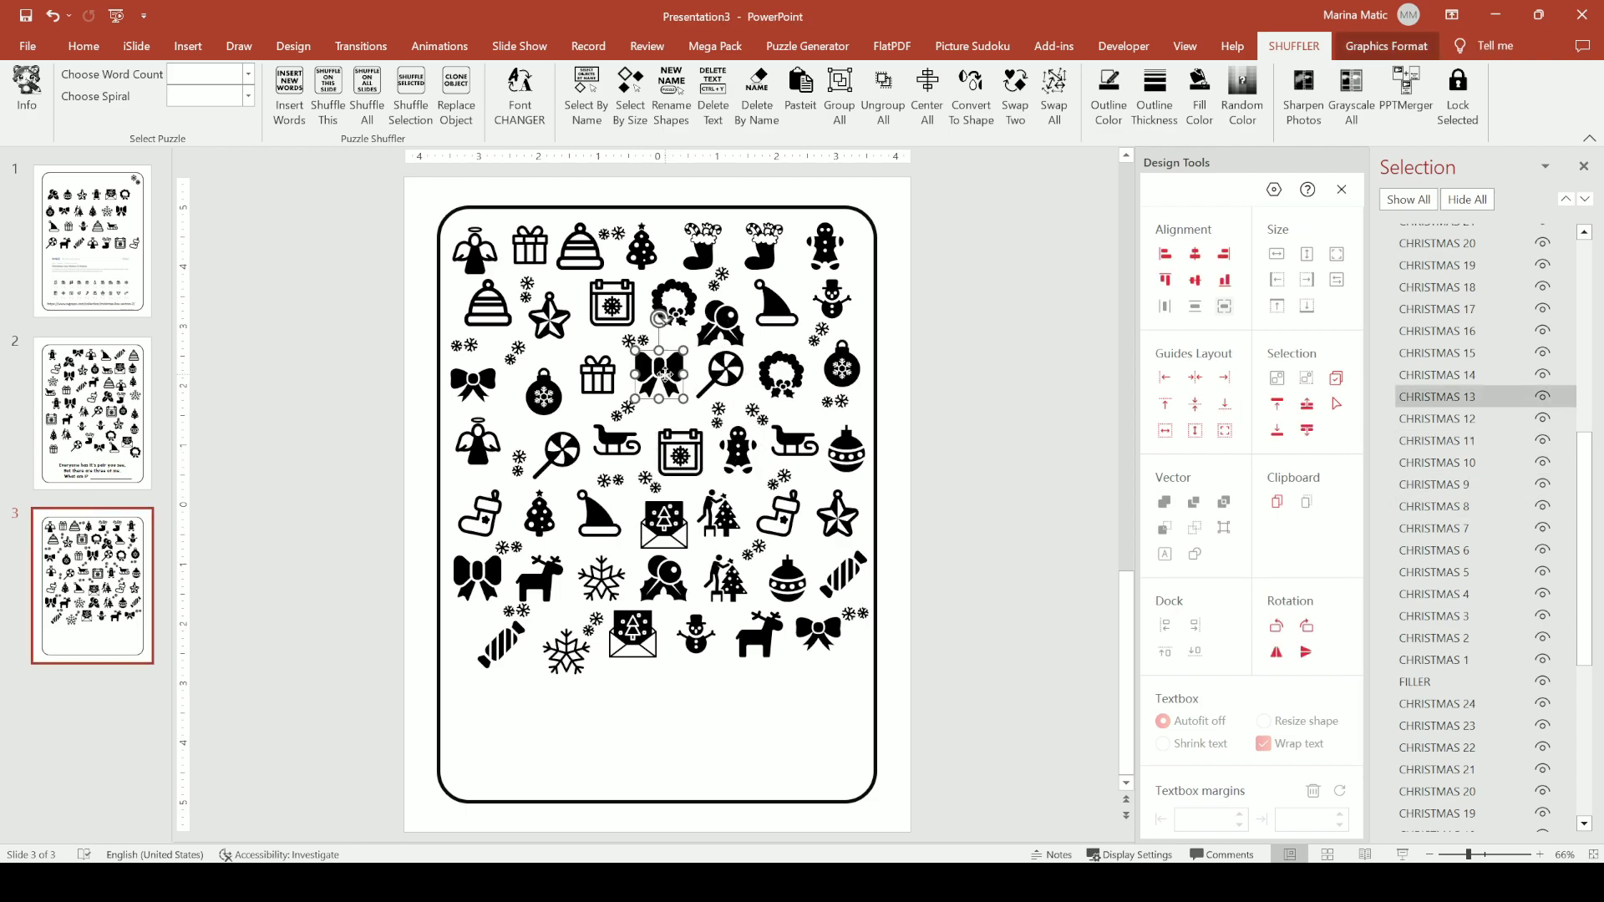
left_click(760, 316)
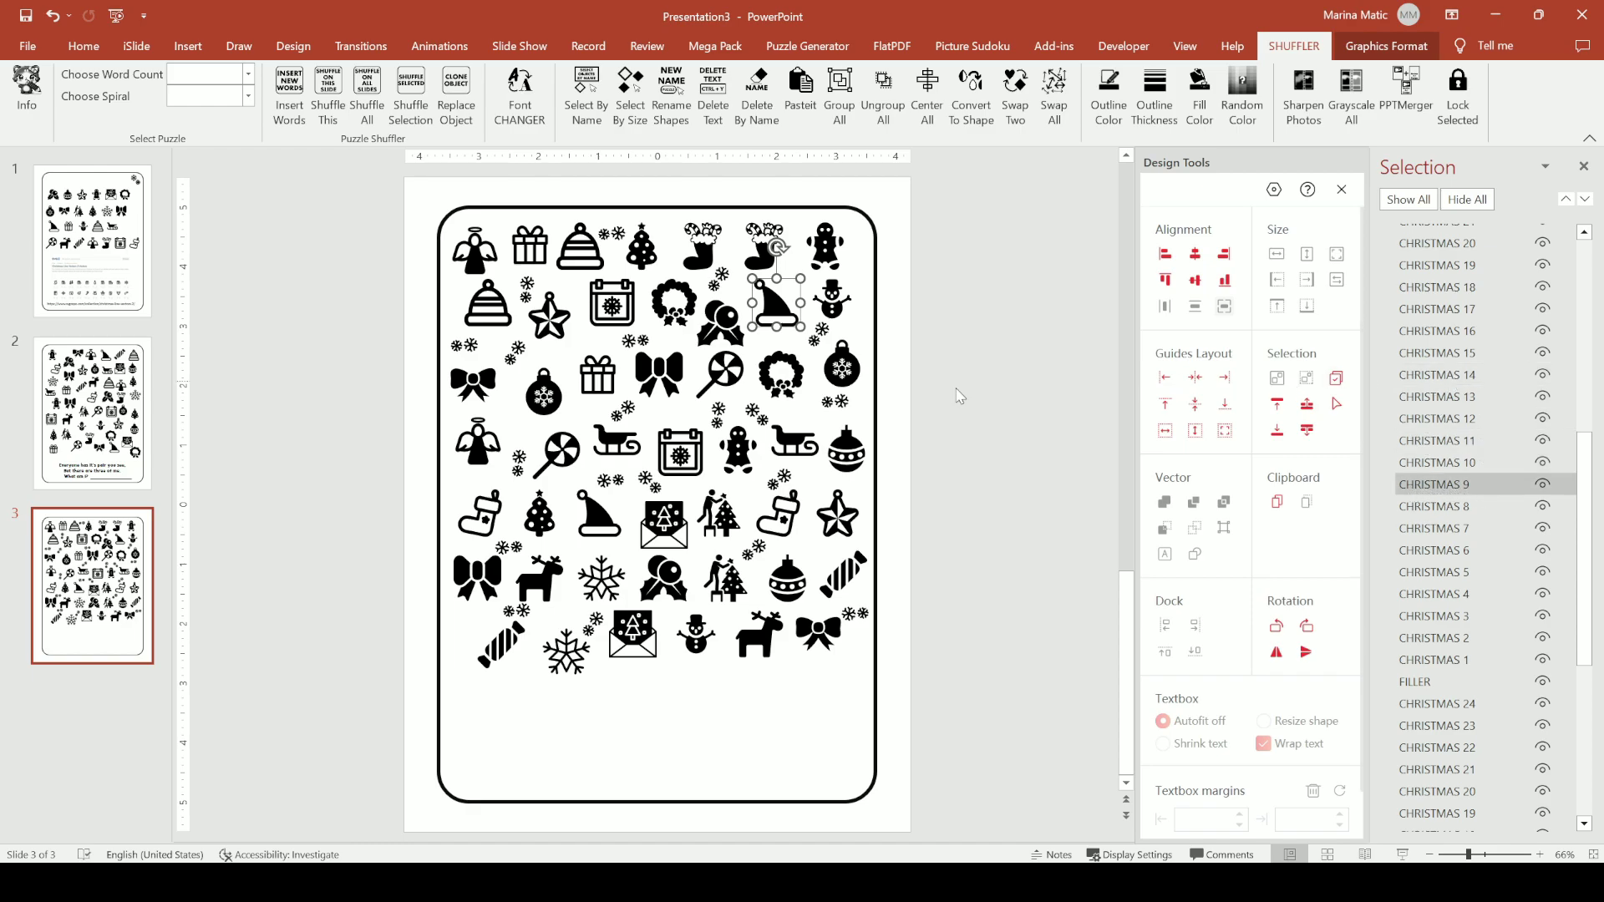
left_click_drag(822, 332, 719, 276)
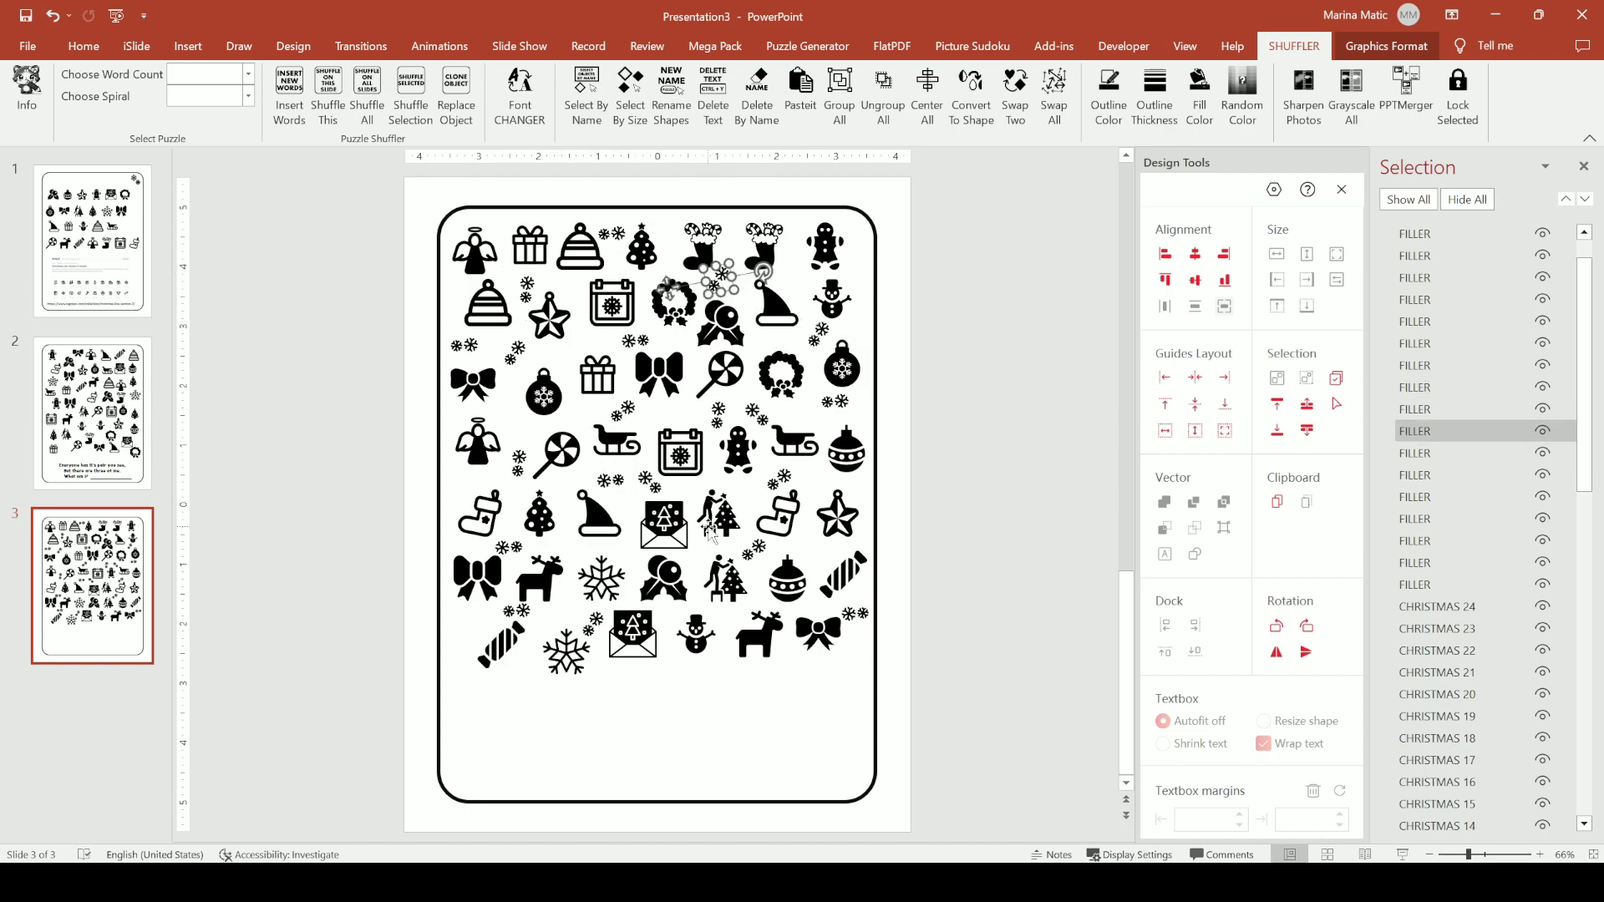
left_click(625, 412)
left_click_drag(625, 410, 626, 415)
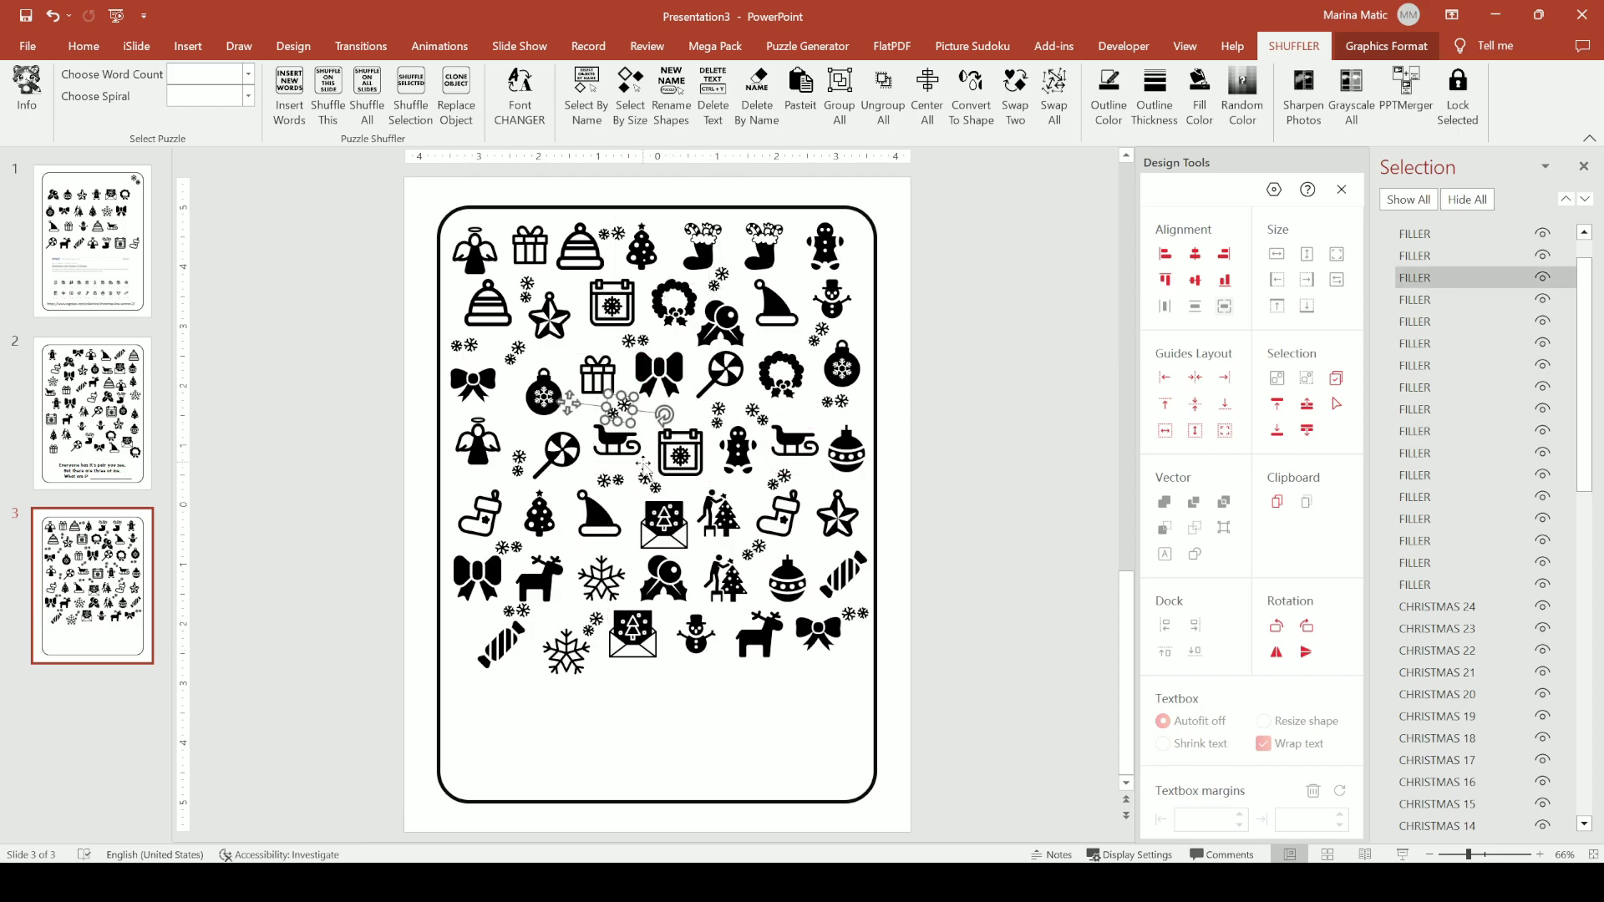
left_click(640, 339)
left_click(673, 315)
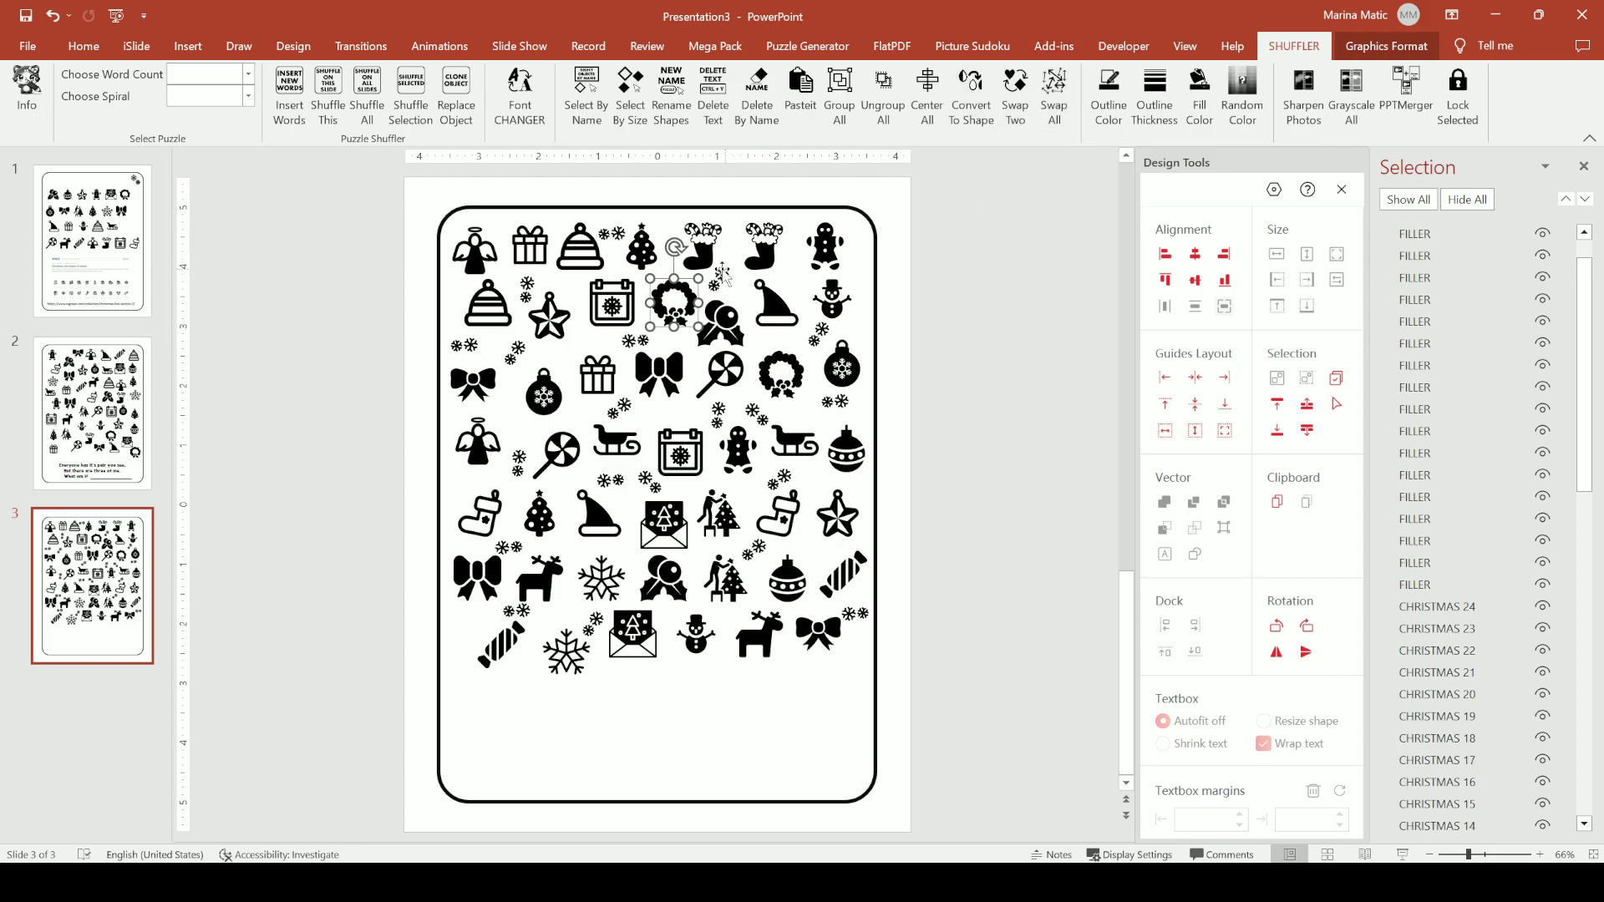
Try swapping the positions of all objects on slide 3 with Swap All, and undo the swap.
left_click(1054, 96)
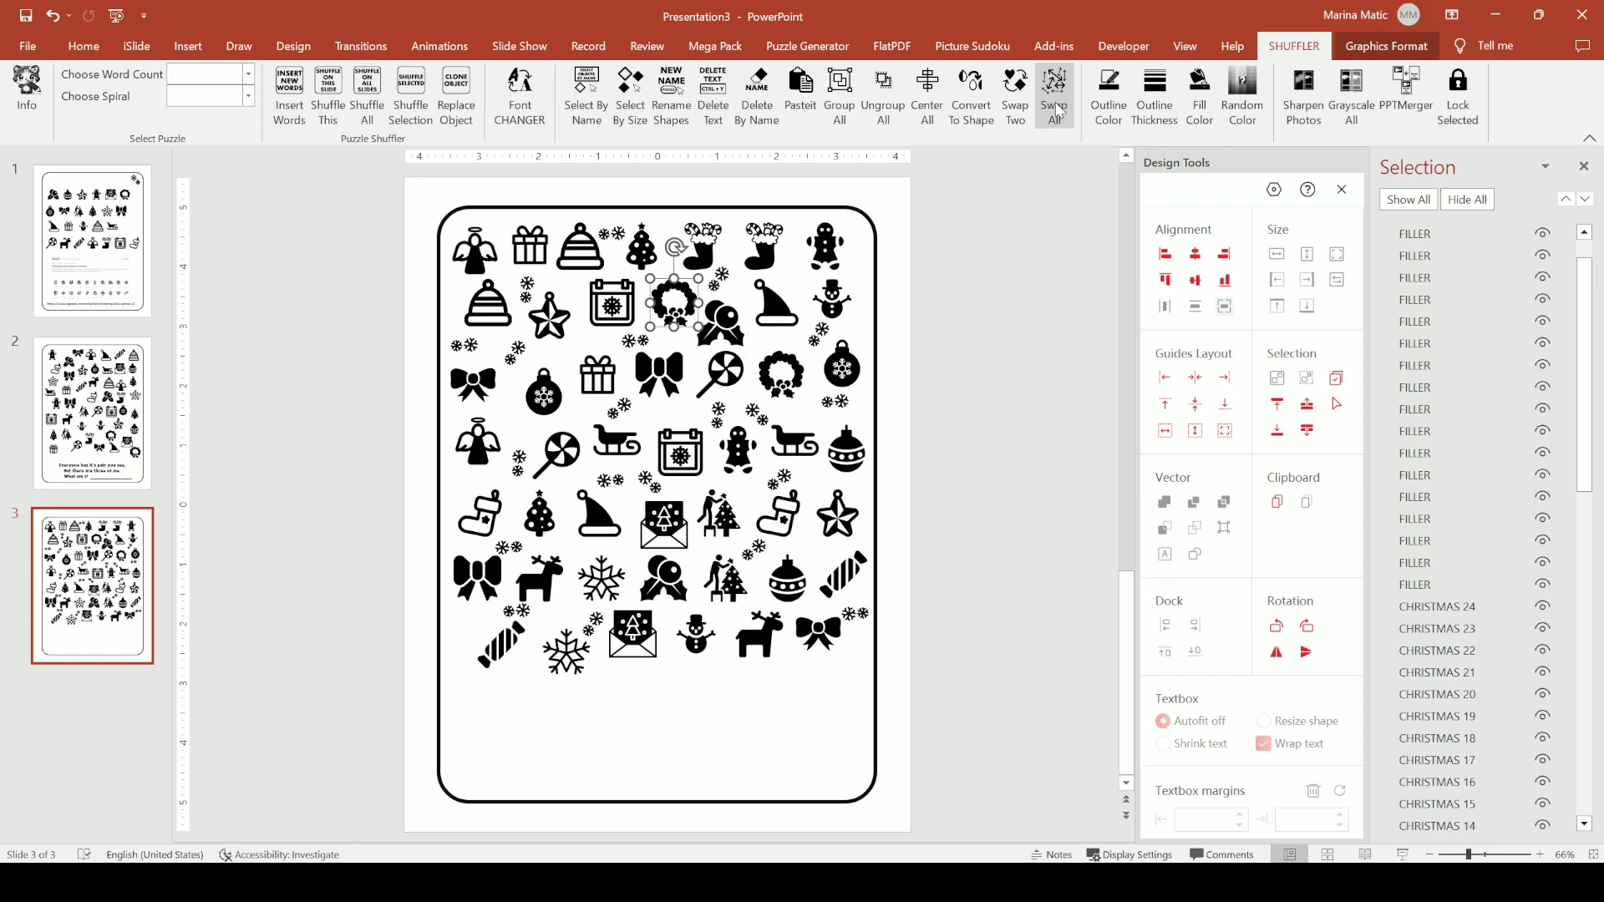
left_click_drag(840, 405, 949, 439)
left_click(981, 552)
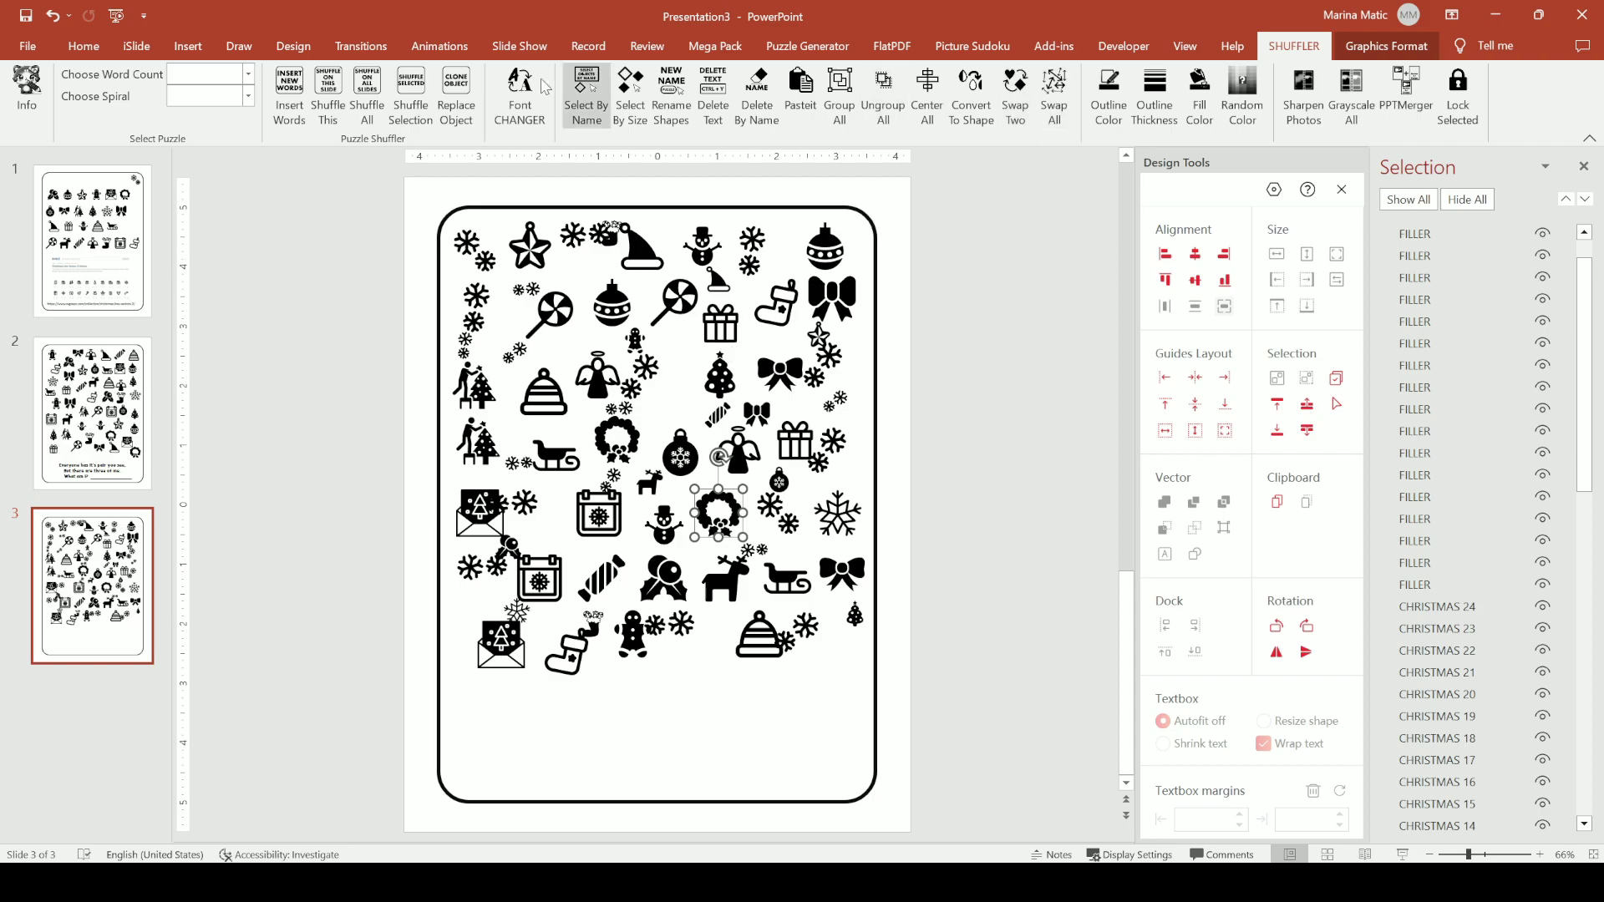
left_click(53, 15)
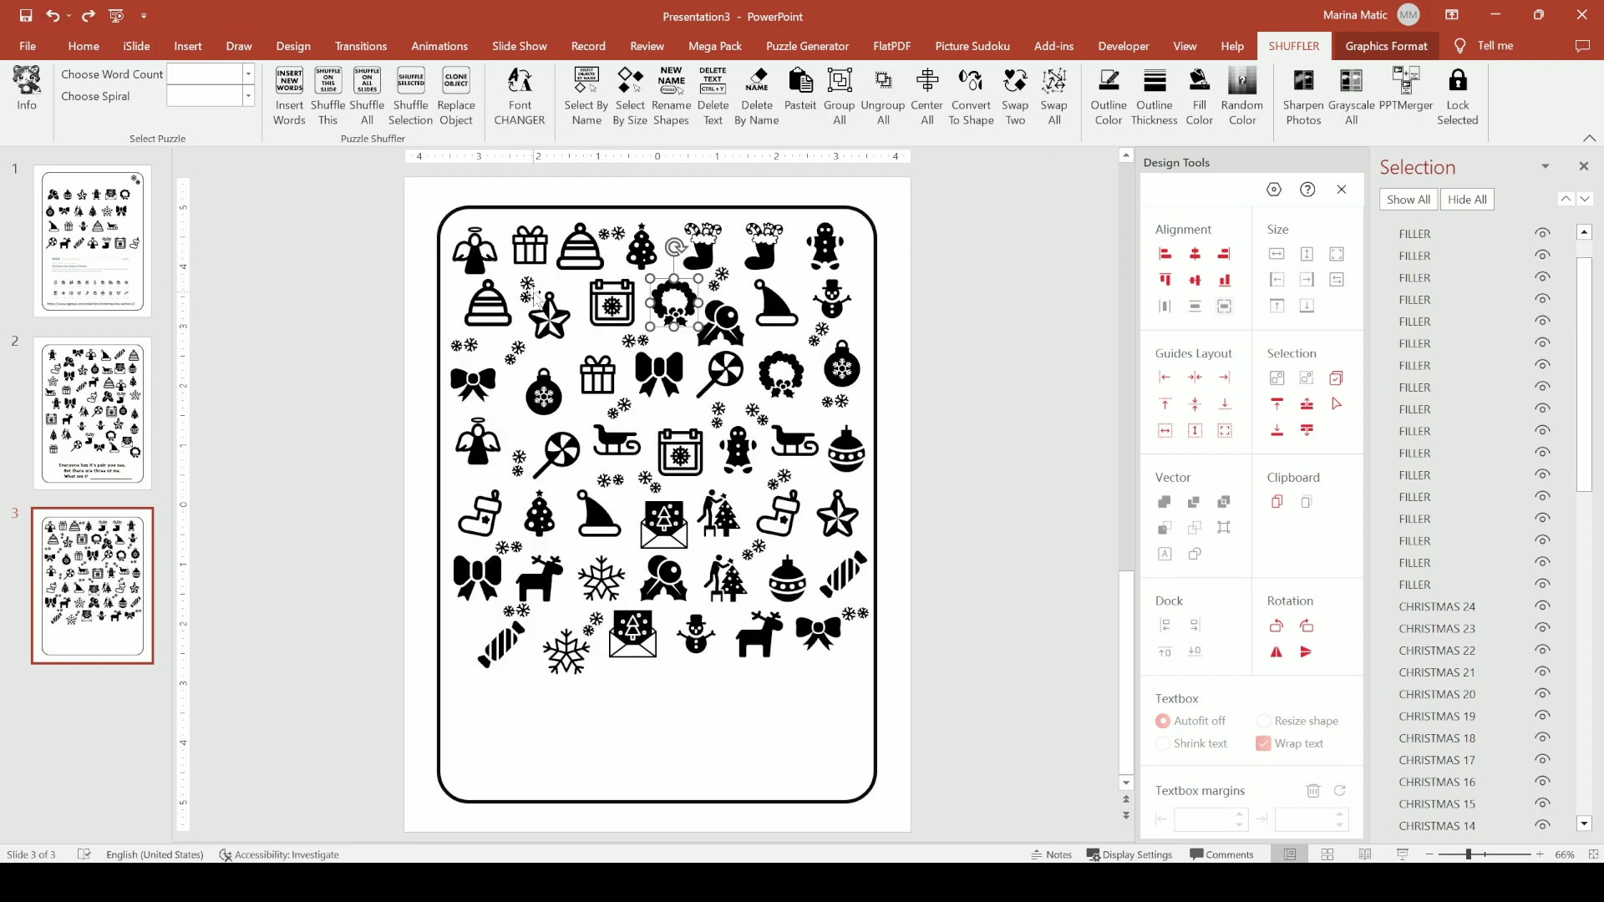
left_click(382, 265)
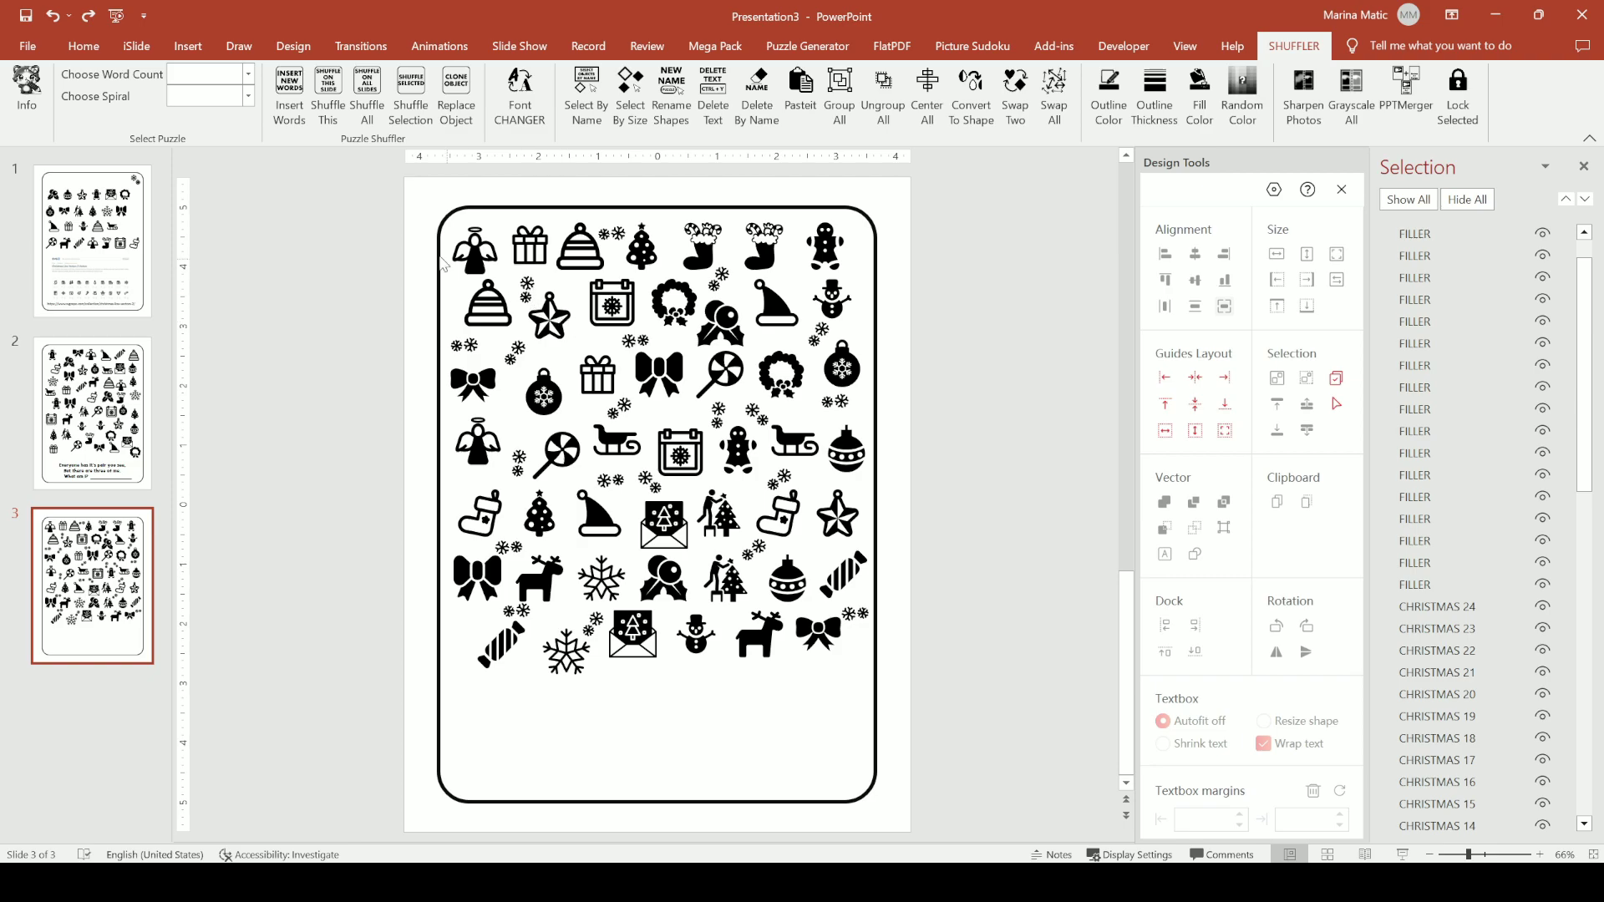
Shuffle the Christmas icons on slide 3 repeatedly with Shuffle This.
left_click(324, 91)
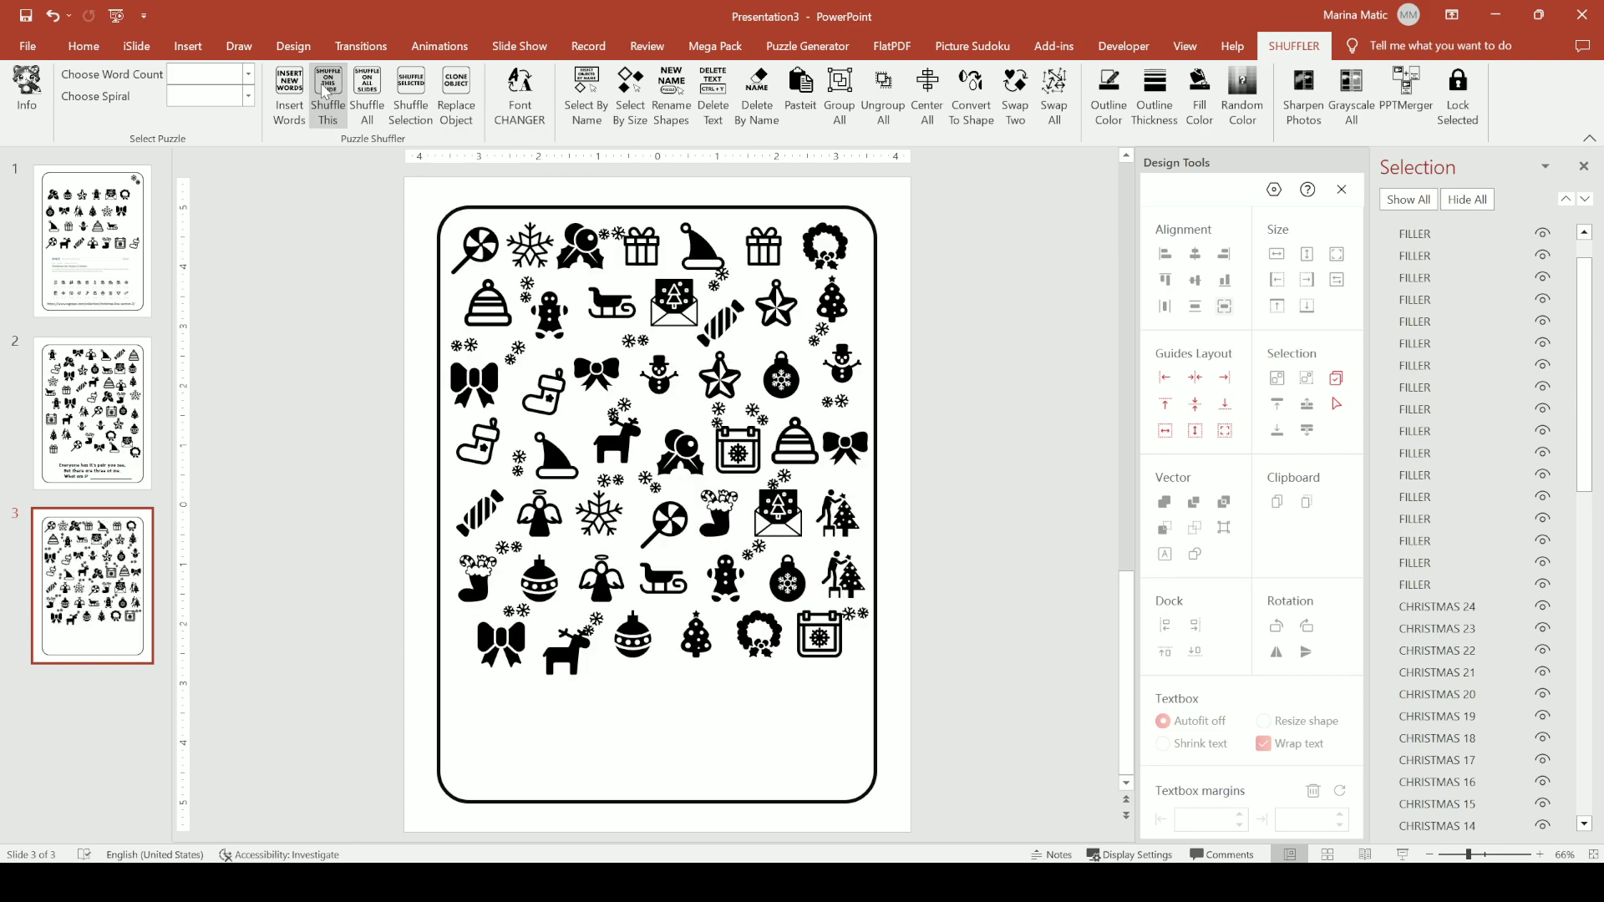
left_click(324, 90)
left_click(324, 90)
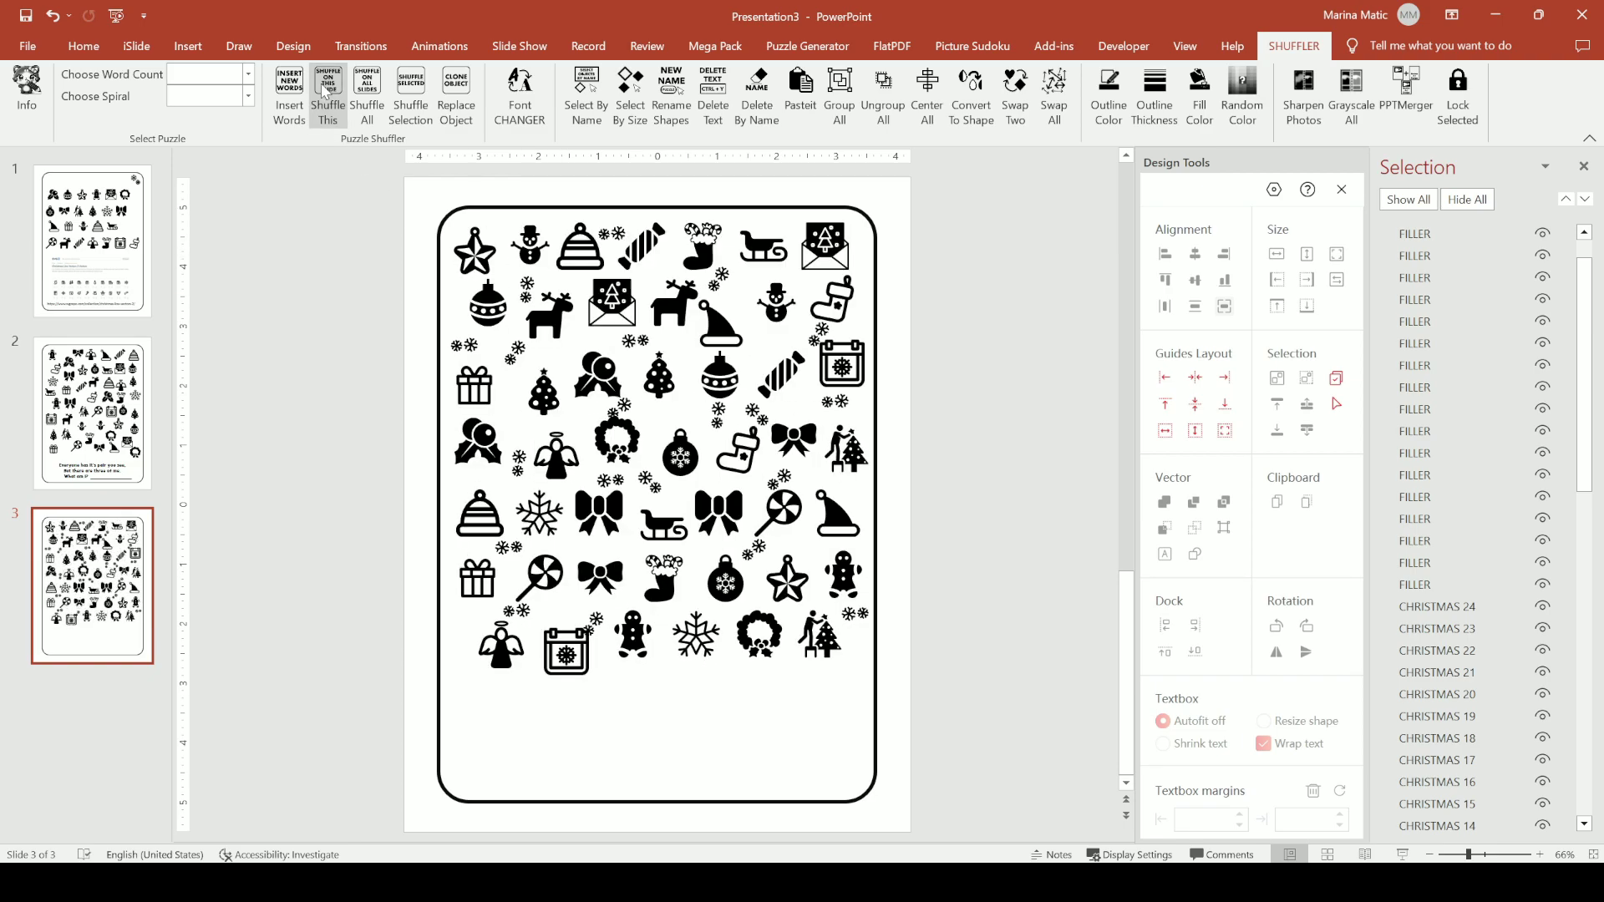
left_click(324, 90)
left_click(324, 91)
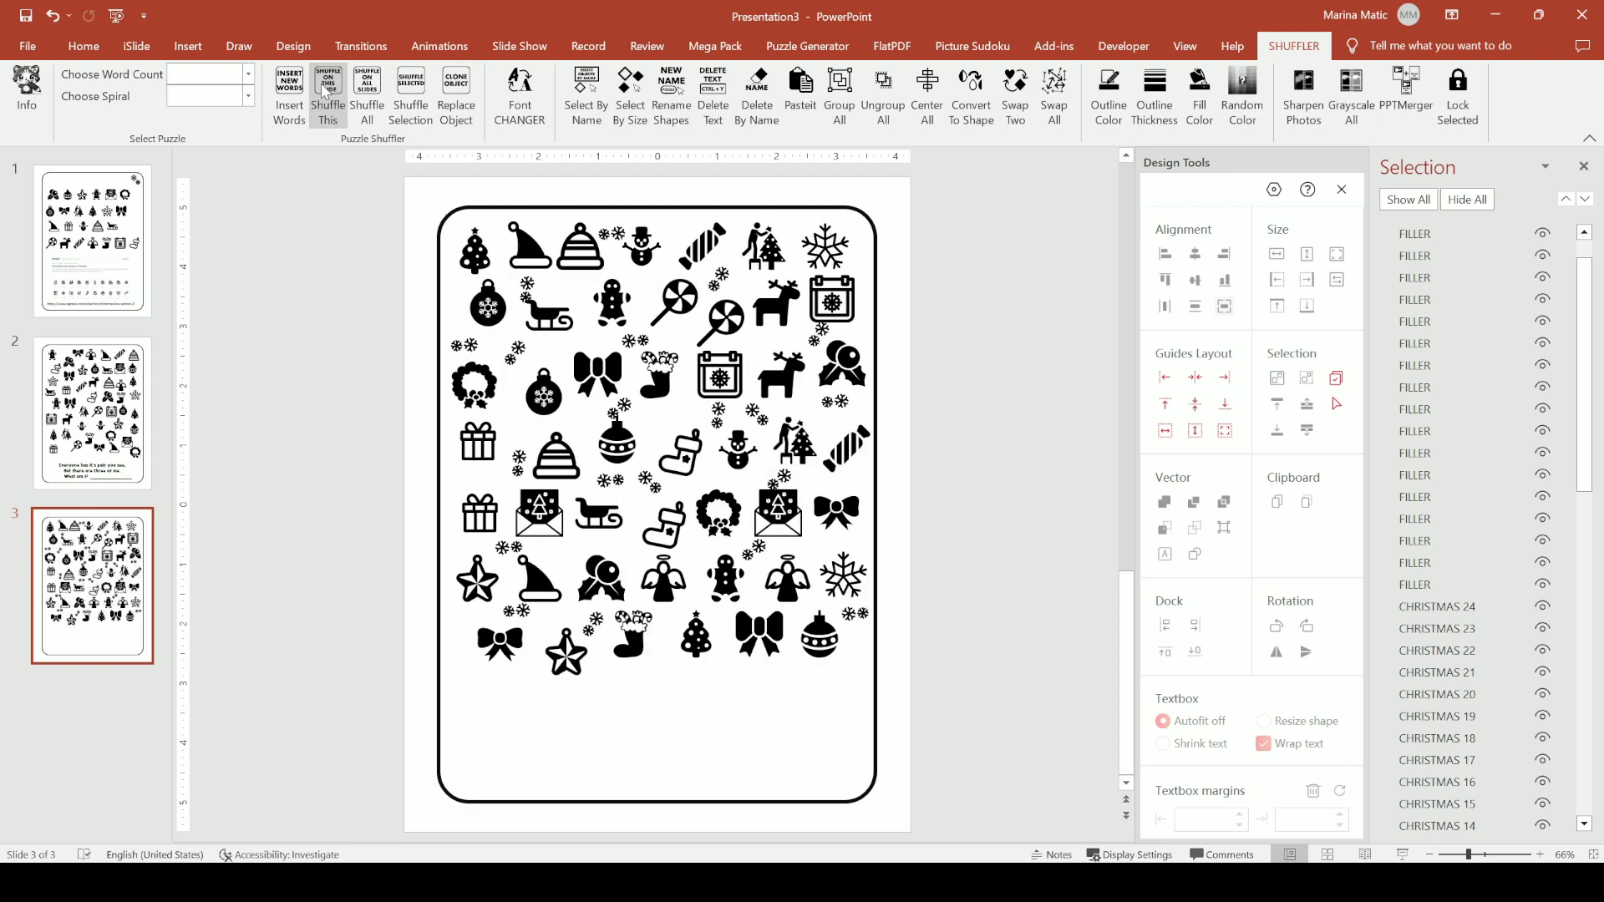
left_click(324, 90)
left_click(324, 90)
left_click(324, 90)
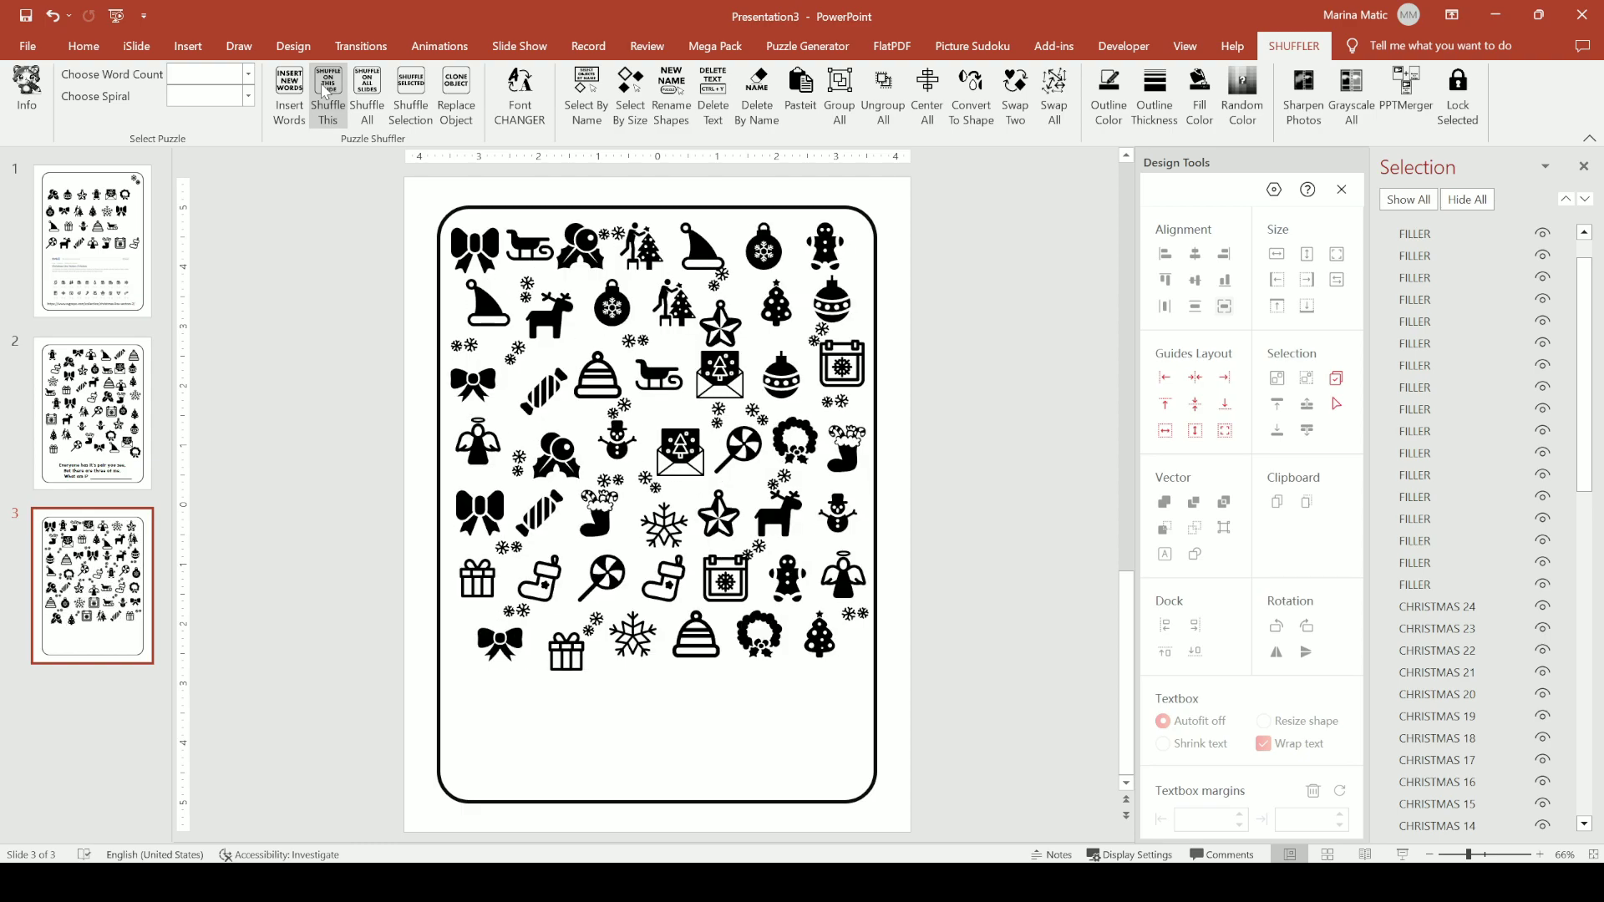
left_click(324, 90)
left_click(325, 90)
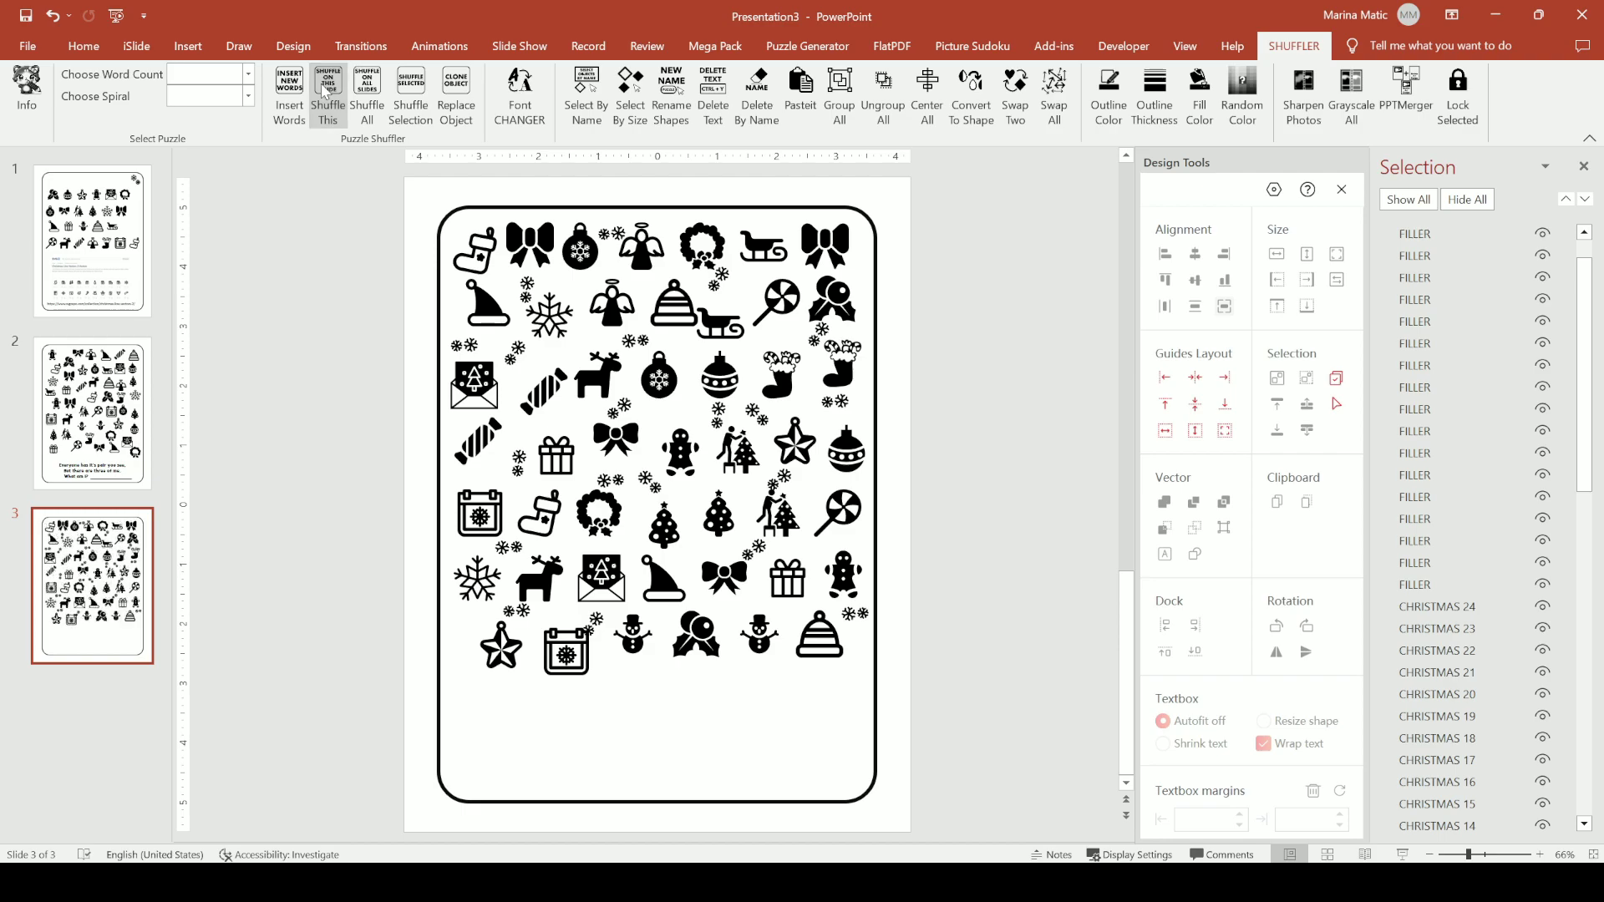
left_click(324, 90)
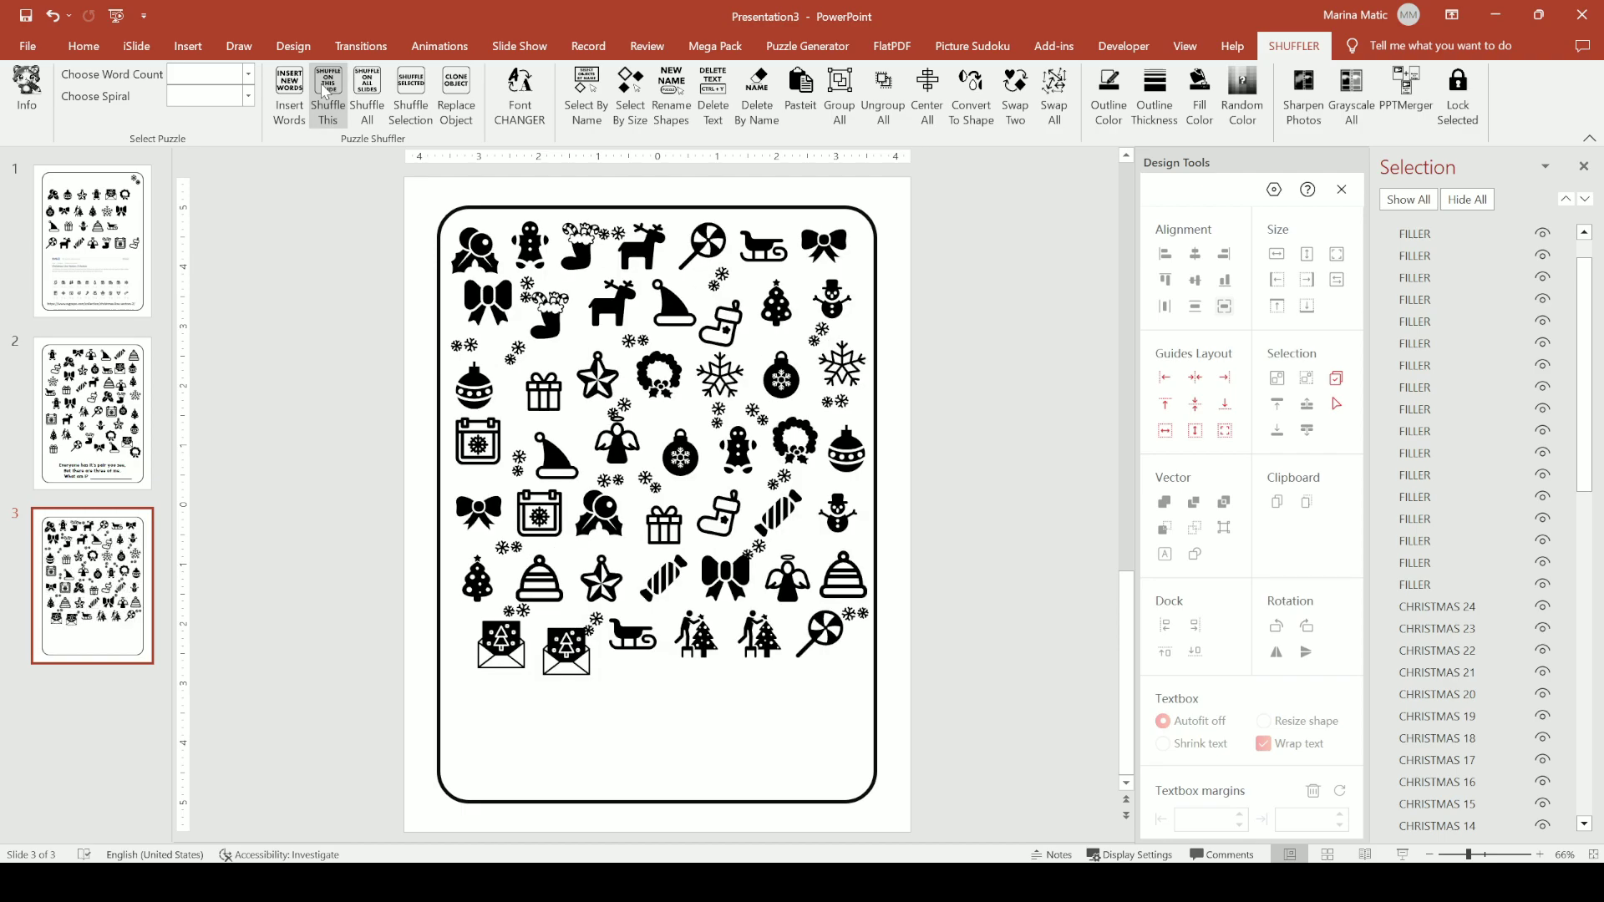
left_click(324, 91)
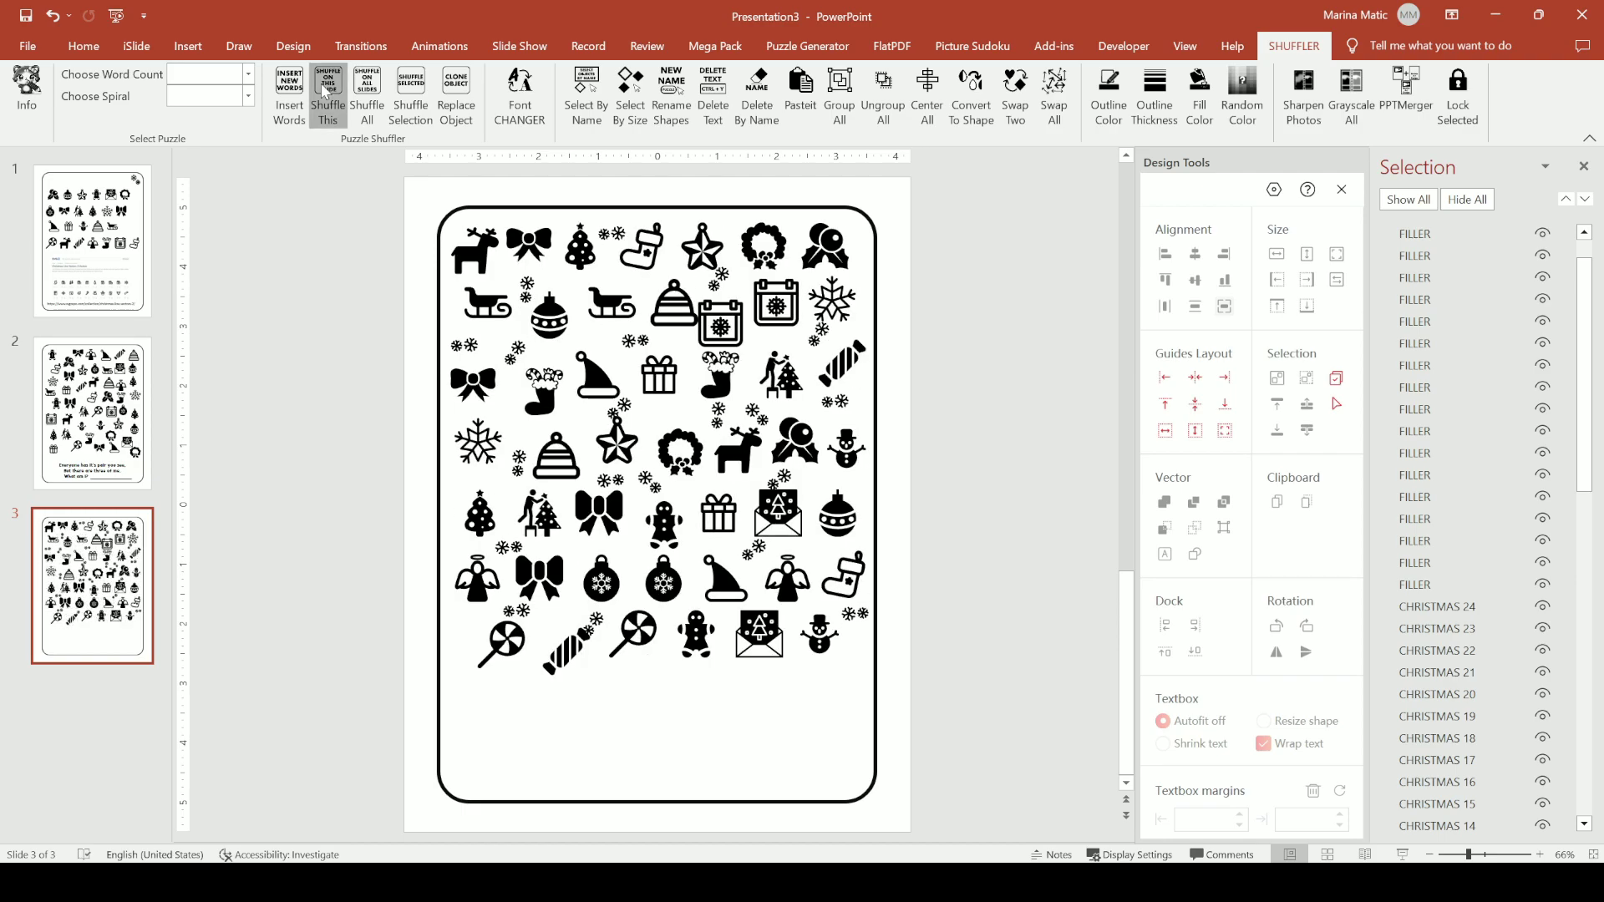
left_click(324, 90)
left_click(324, 90)
left_click(324, 90)
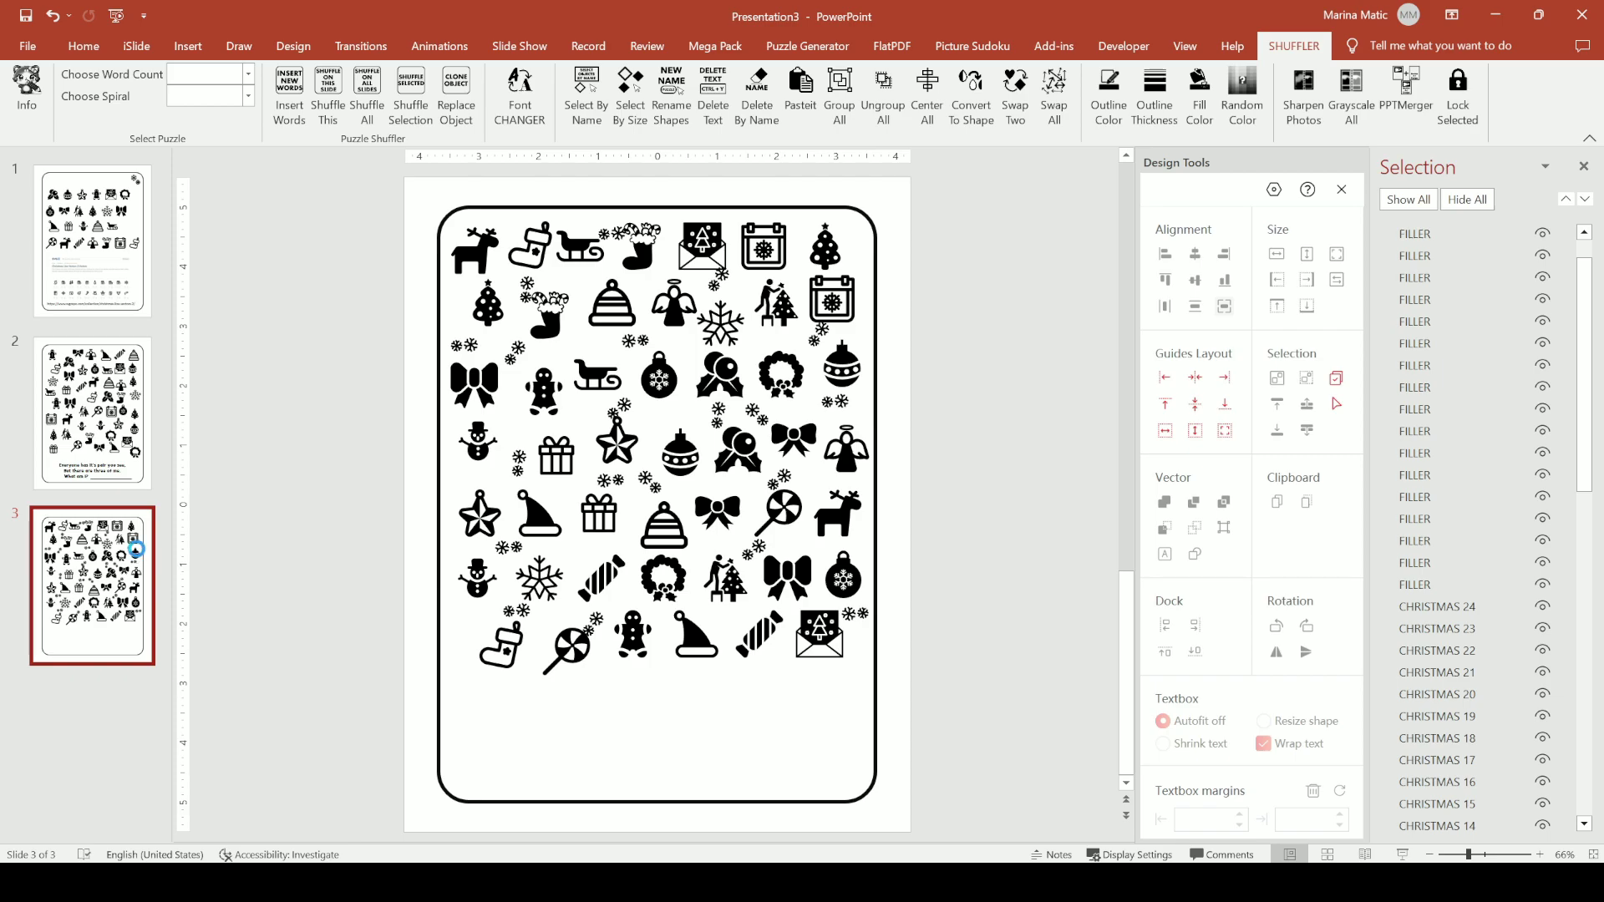
Duplicate slide 3 four times.
key("ctrl+d")
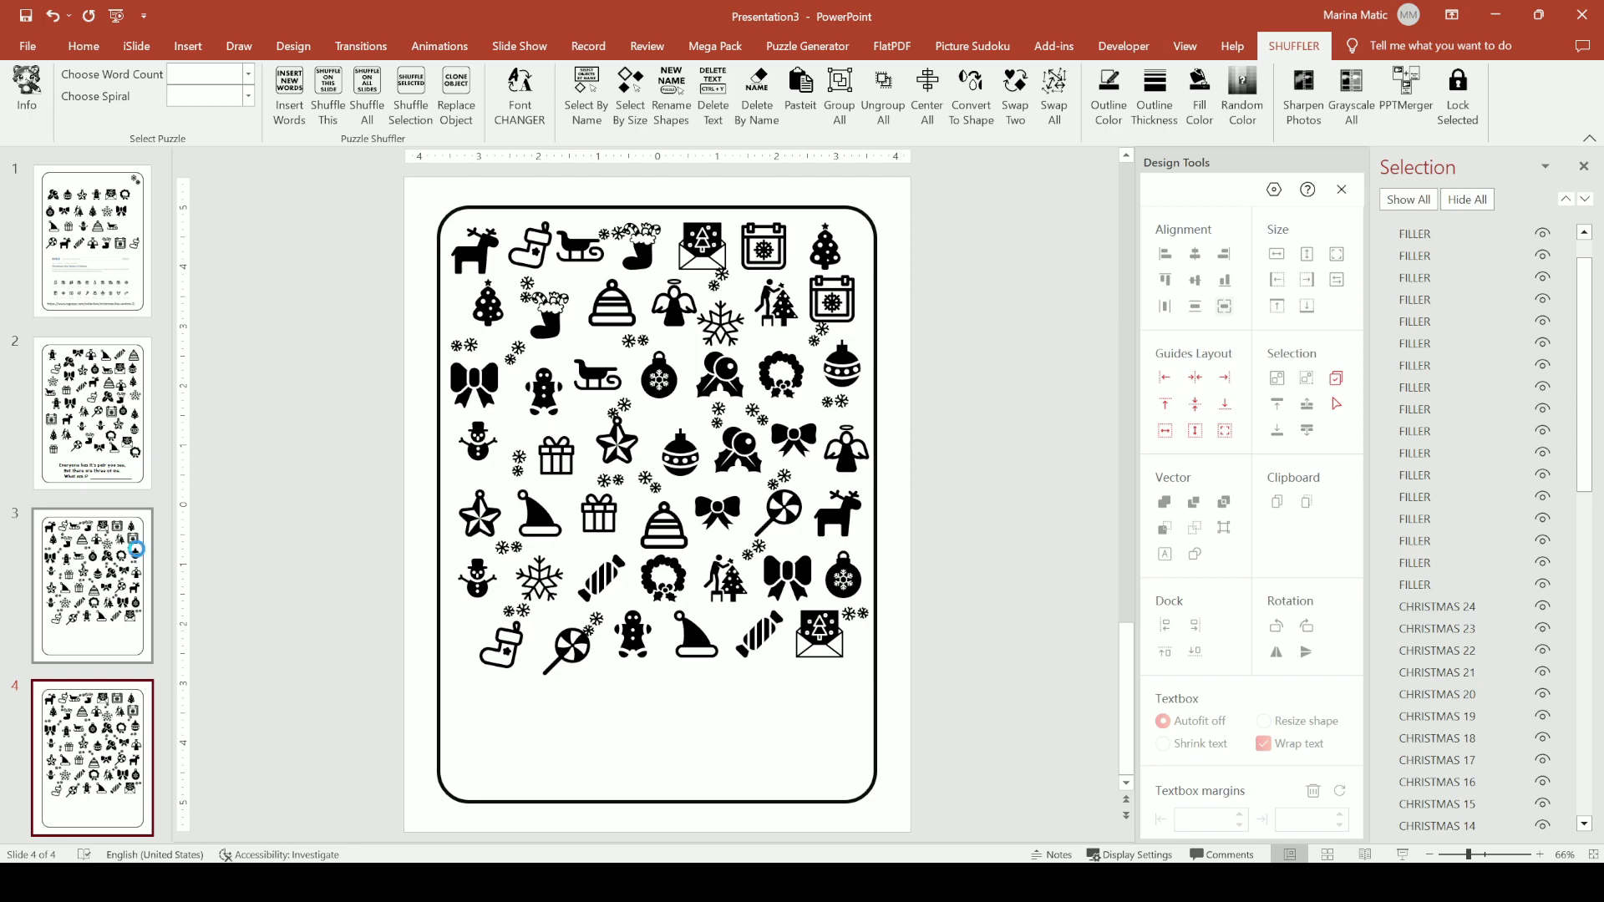
key("ctrl+m")
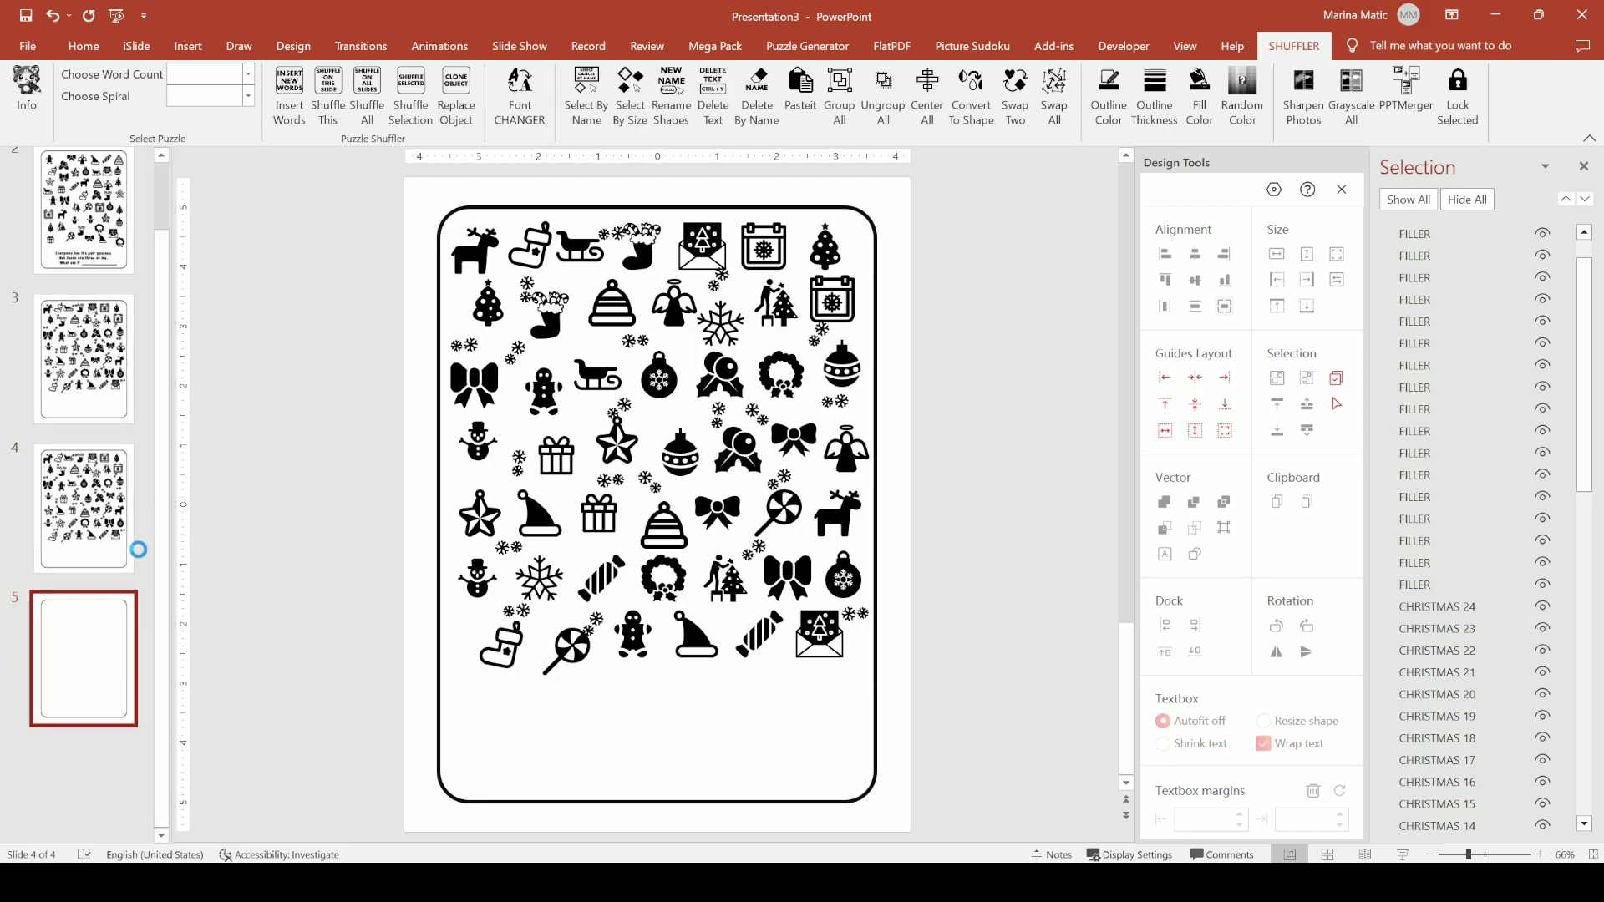
key("ctrl+m")
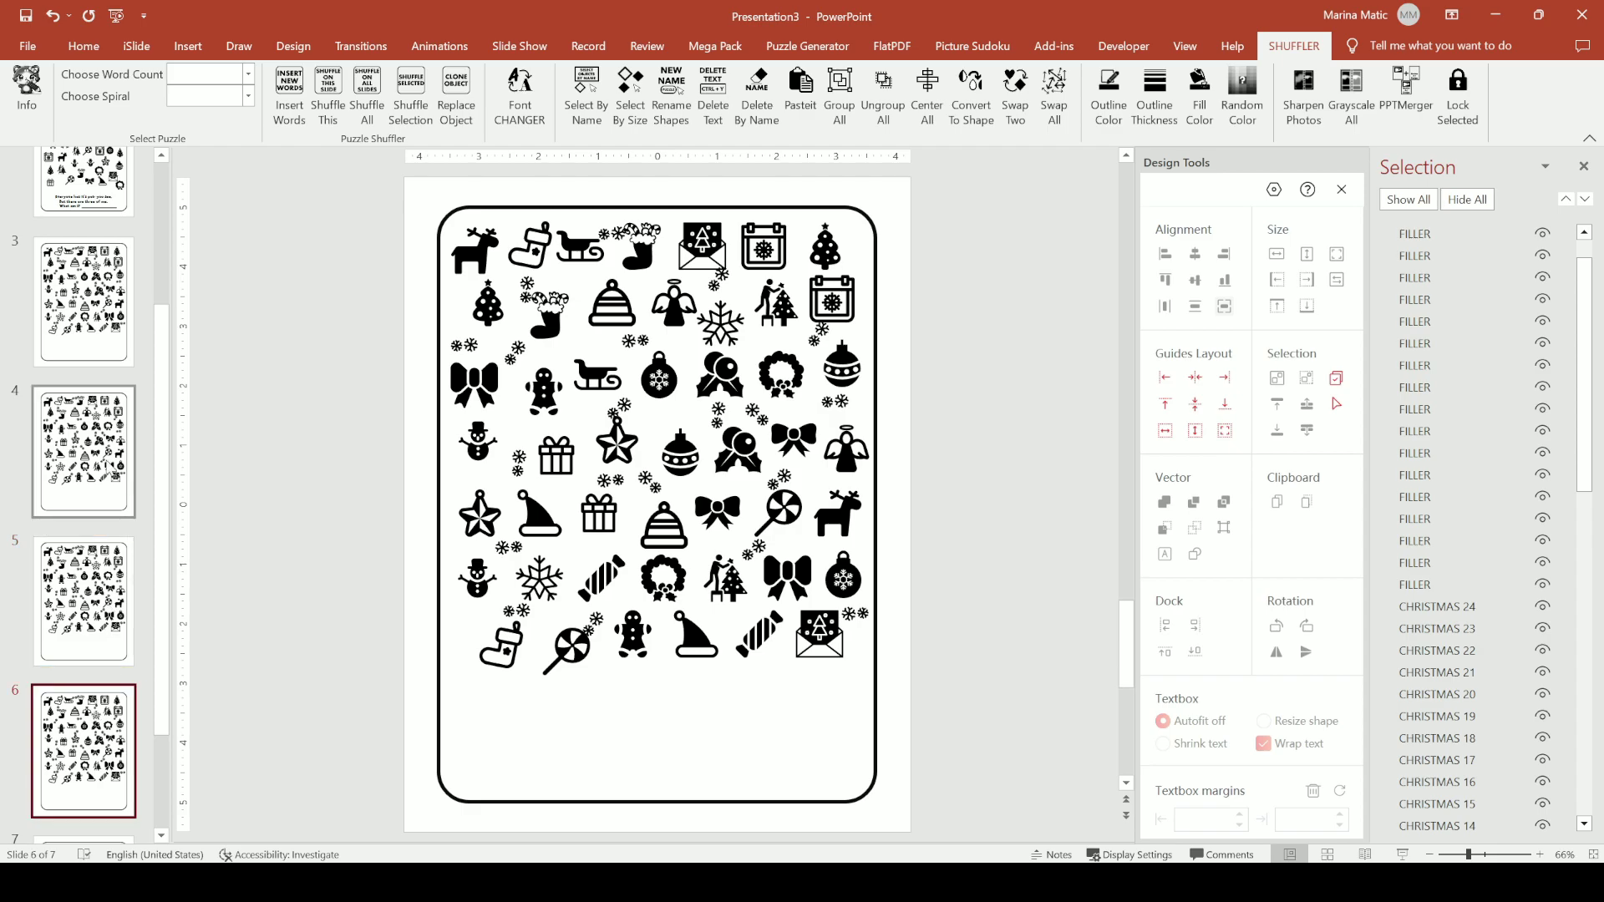
Shuffle the Christmas icons on slides 3 to 6 all at once with Shuffle All.
left_click(94, 585, "shift")
left_click(96, 451, "shift")
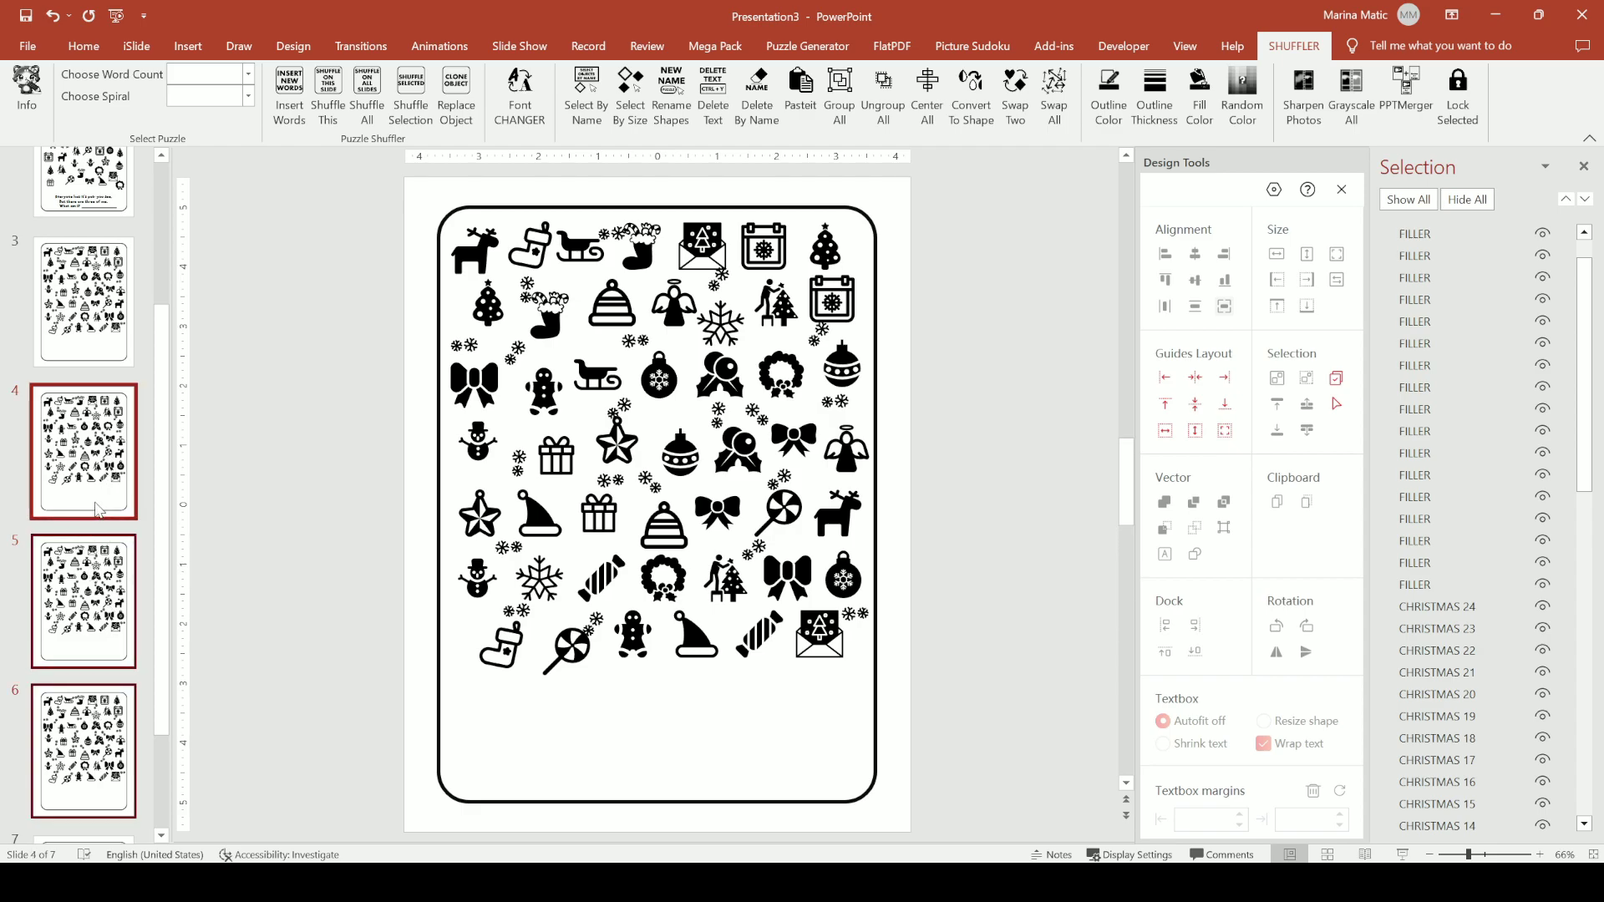
left_click(109, 332, "shift")
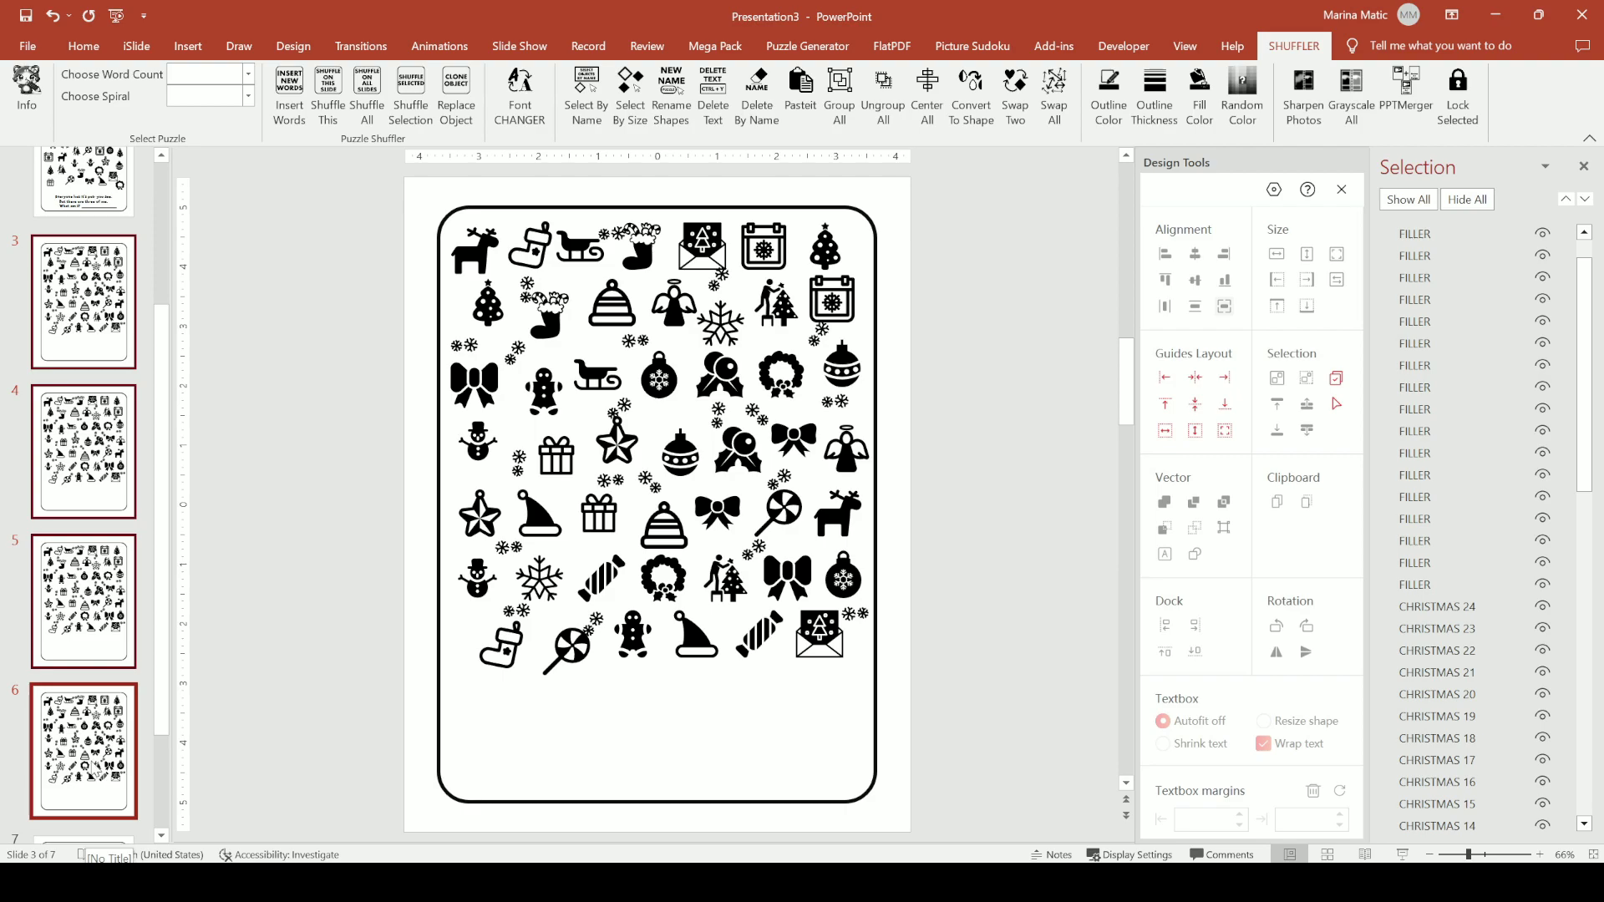
left_click(386, 111)
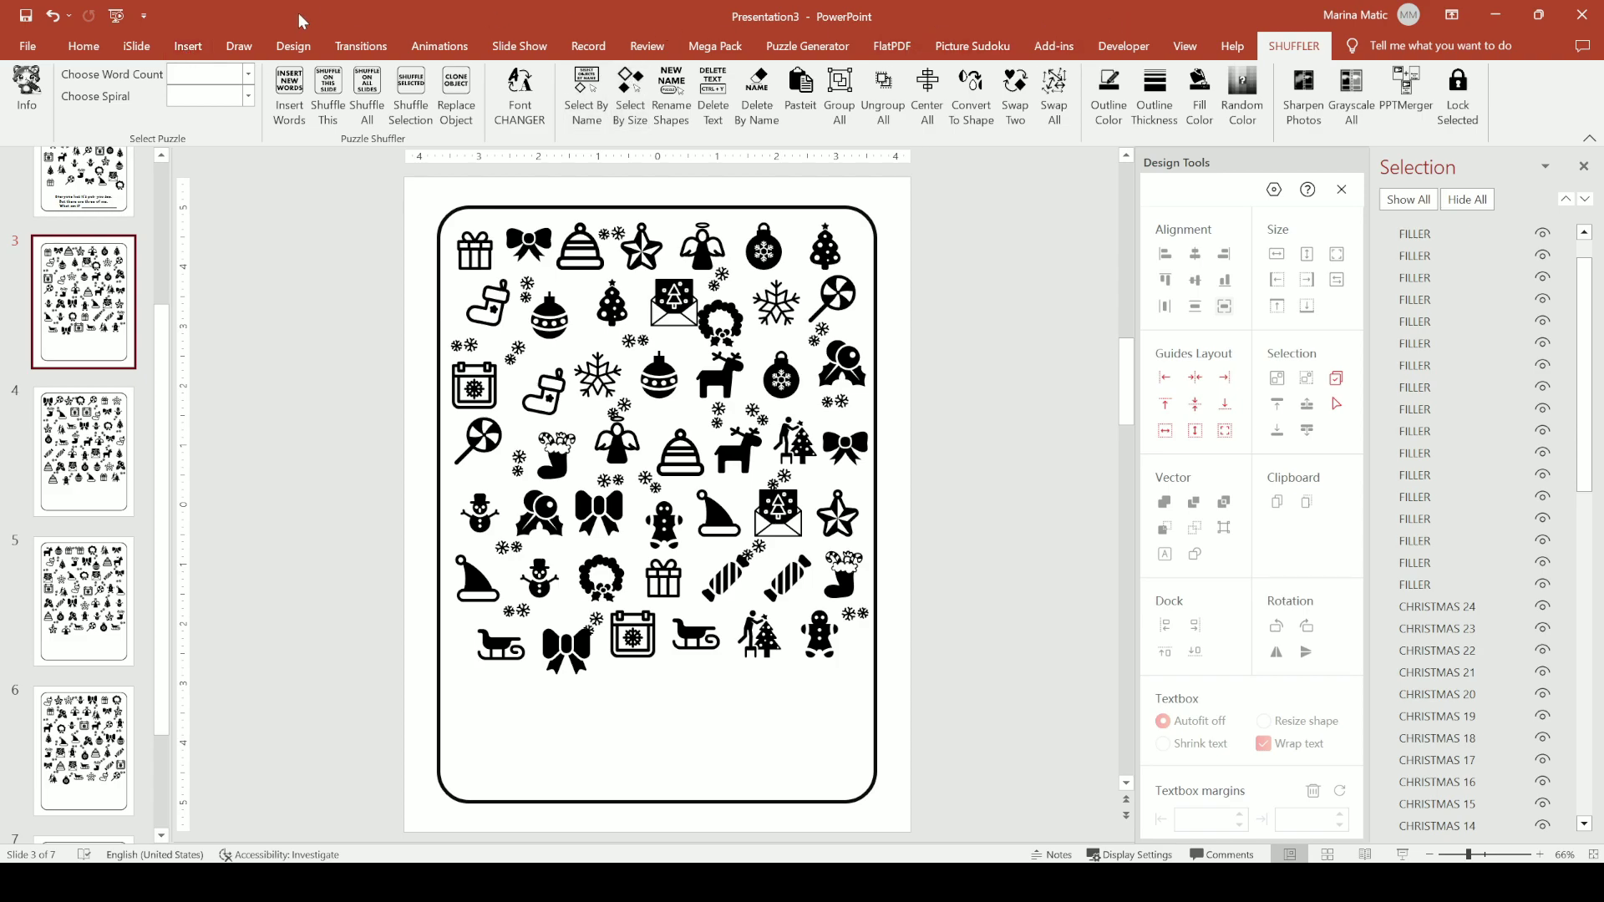
Add a text box reading "BLA BLA TEXT FRO PUZZLE BLA" below the icons on slide 3.
left_click(188, 46)
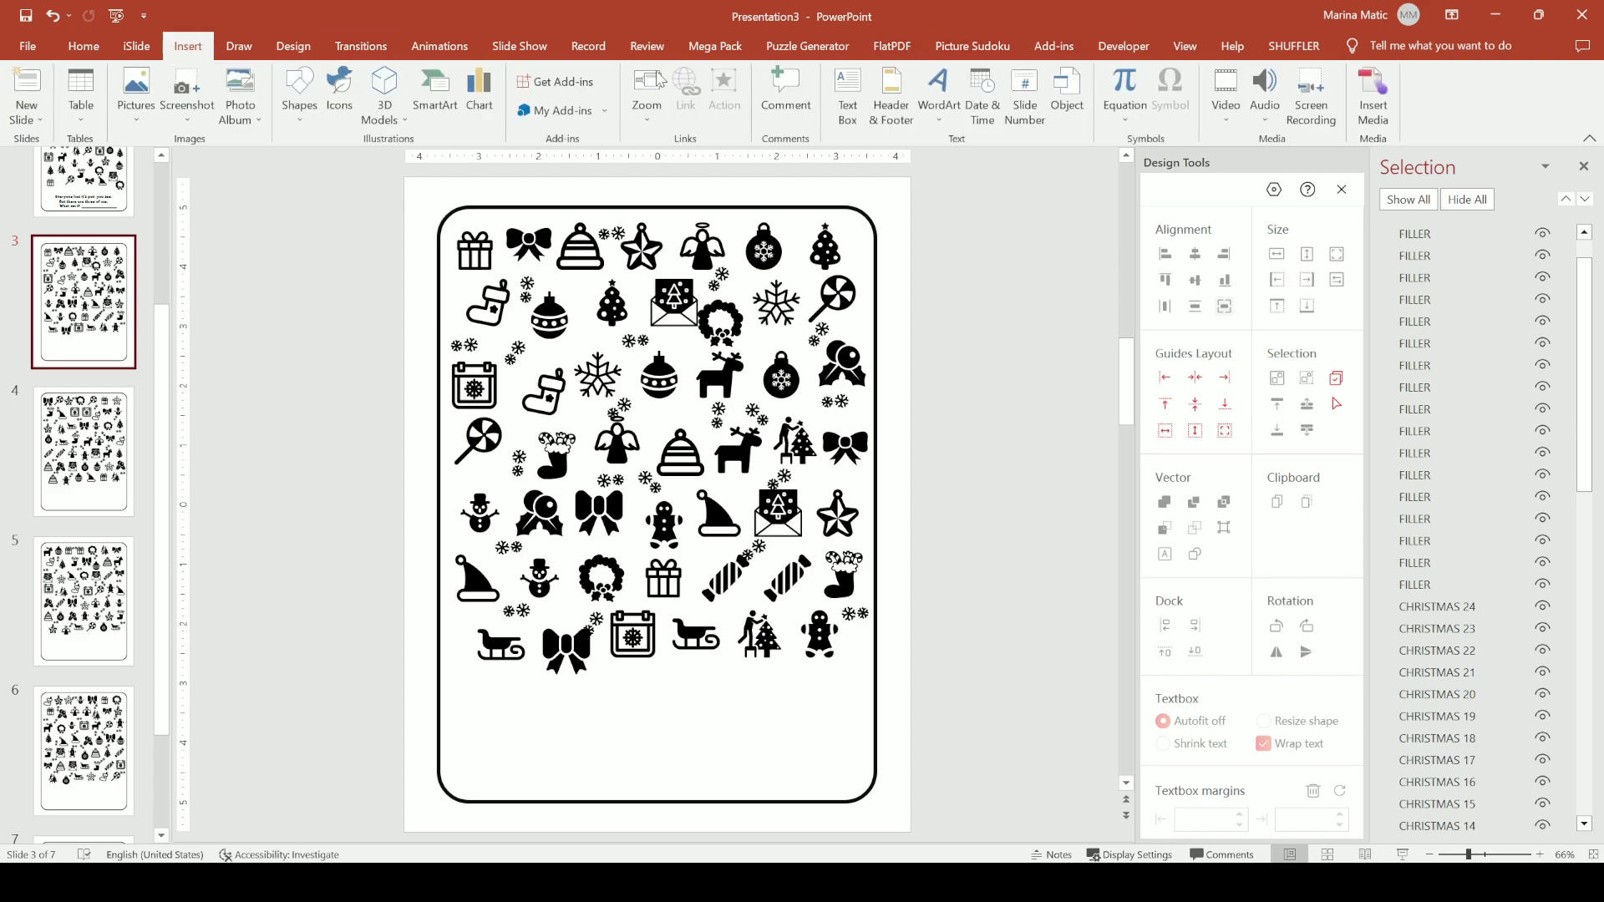
left_click(852, 93)
left_click_drag(525, 700, 823, 794)
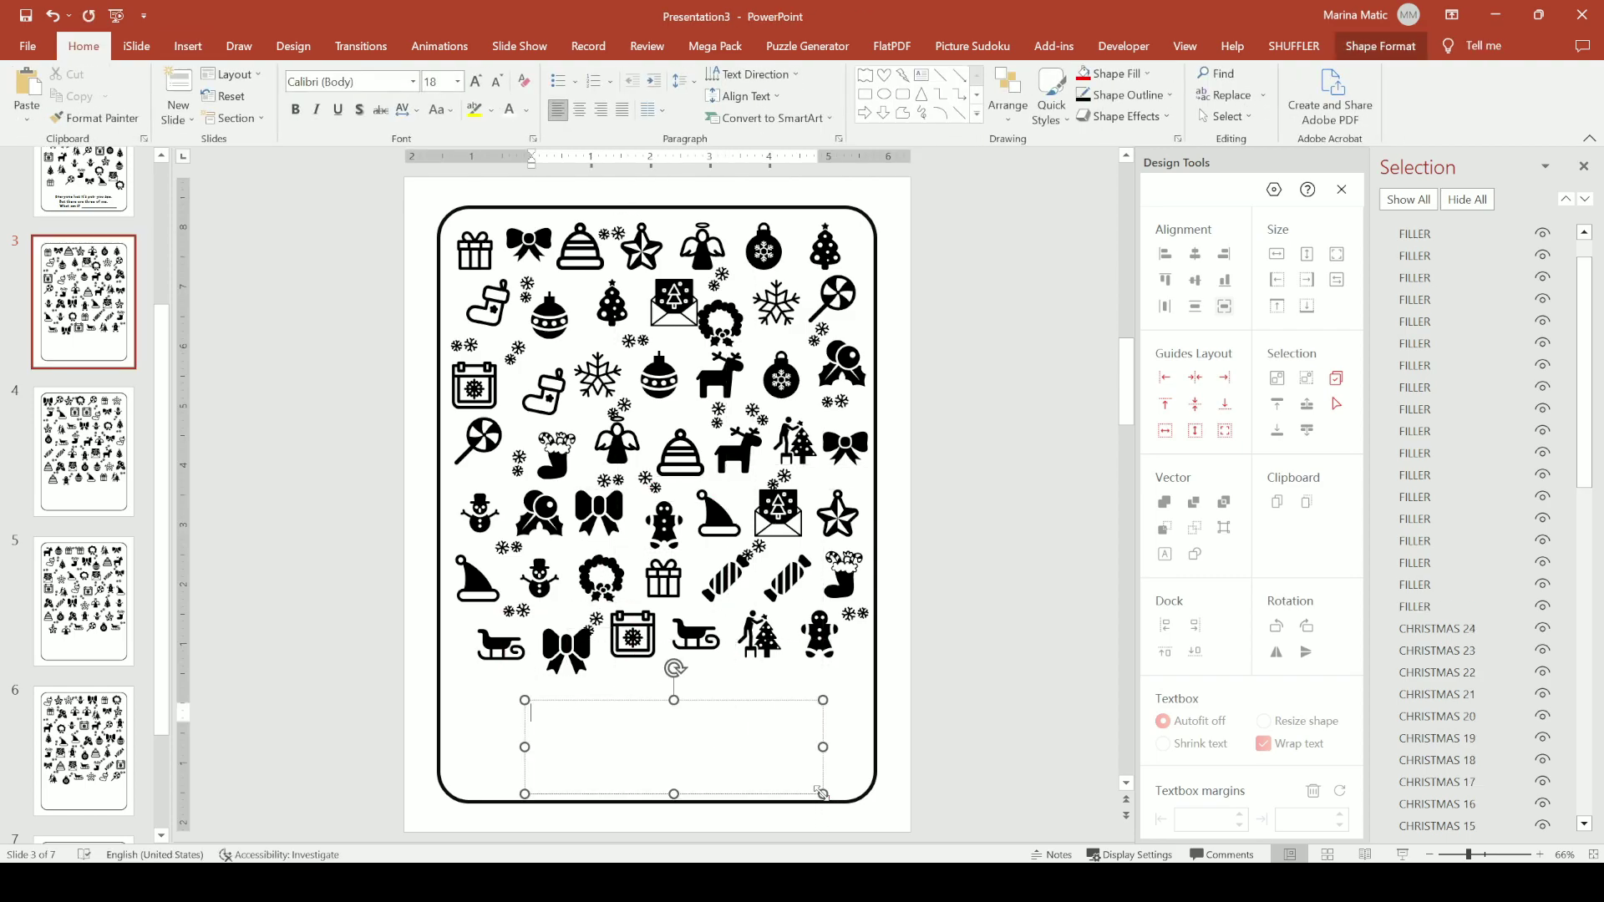
type("BLA BLA TEXT FRO PUZZLE BLA")
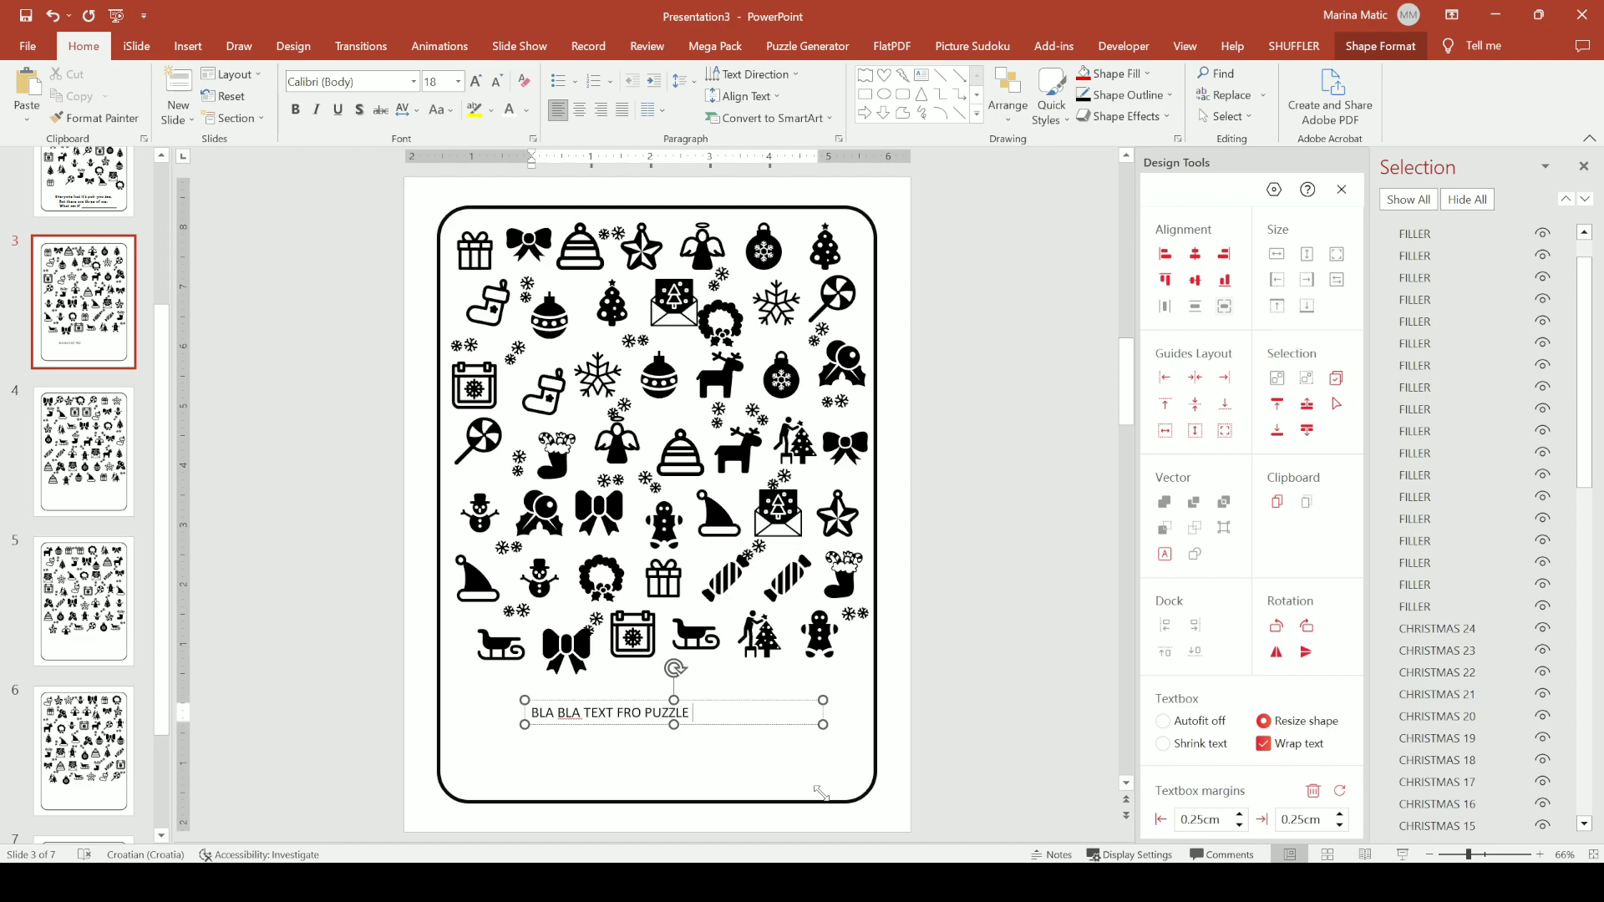
Increase the font size of the puzzle text on slide 3 to 36.
left_click(726, 702)
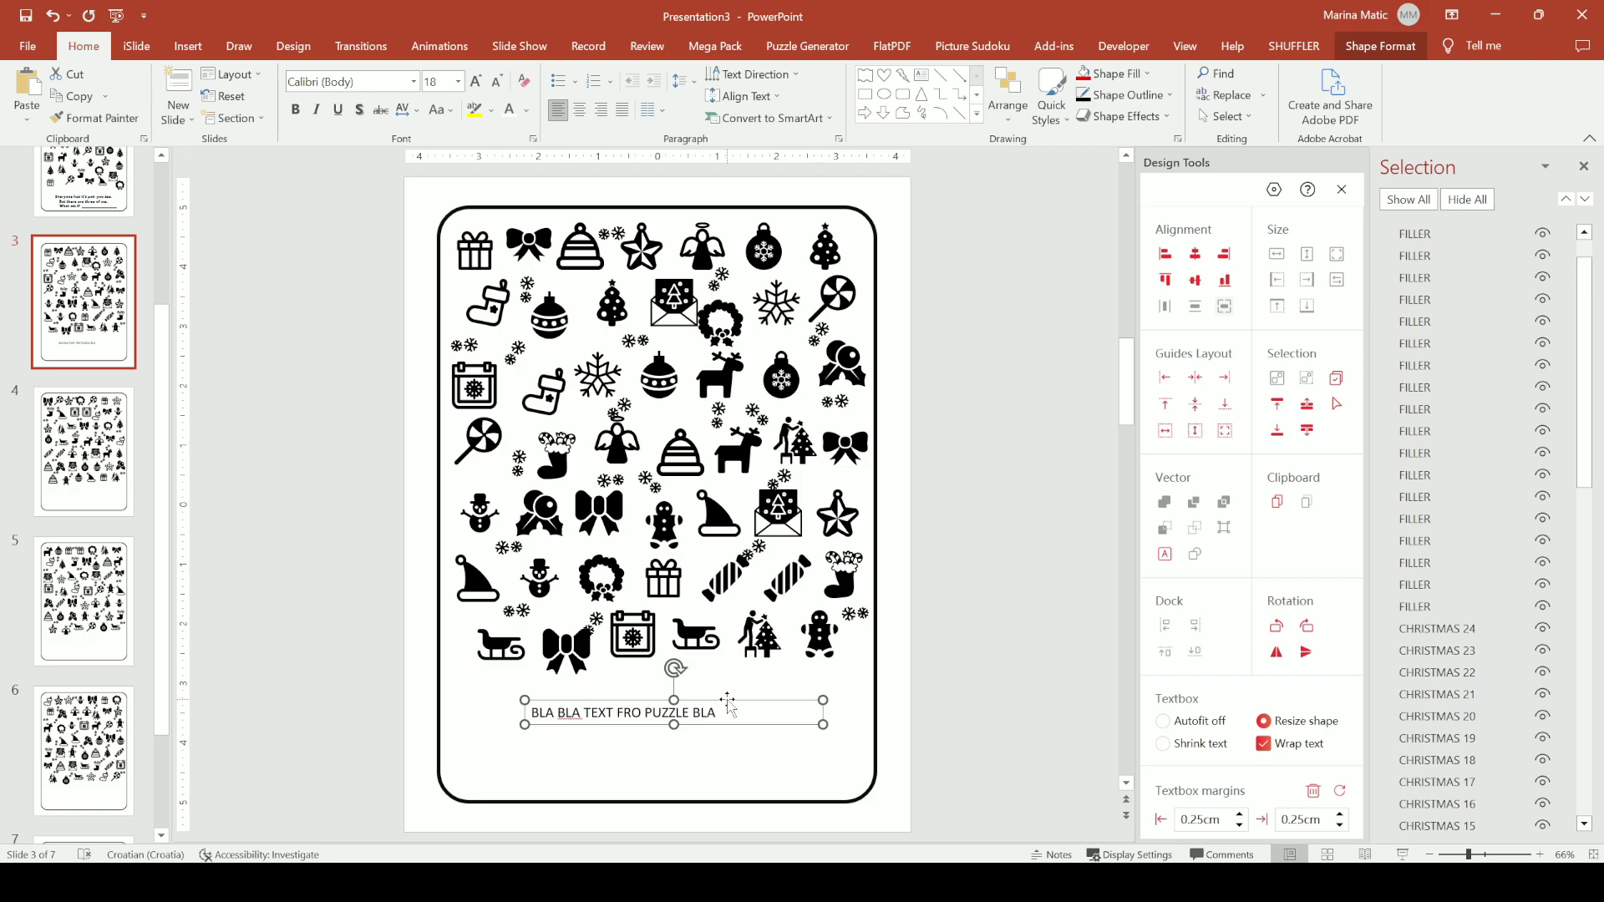
left_click(475, 81)
left_click(475, 81)
left_click(475, 81)
left_click(475, 81)
left_click(475, 81)
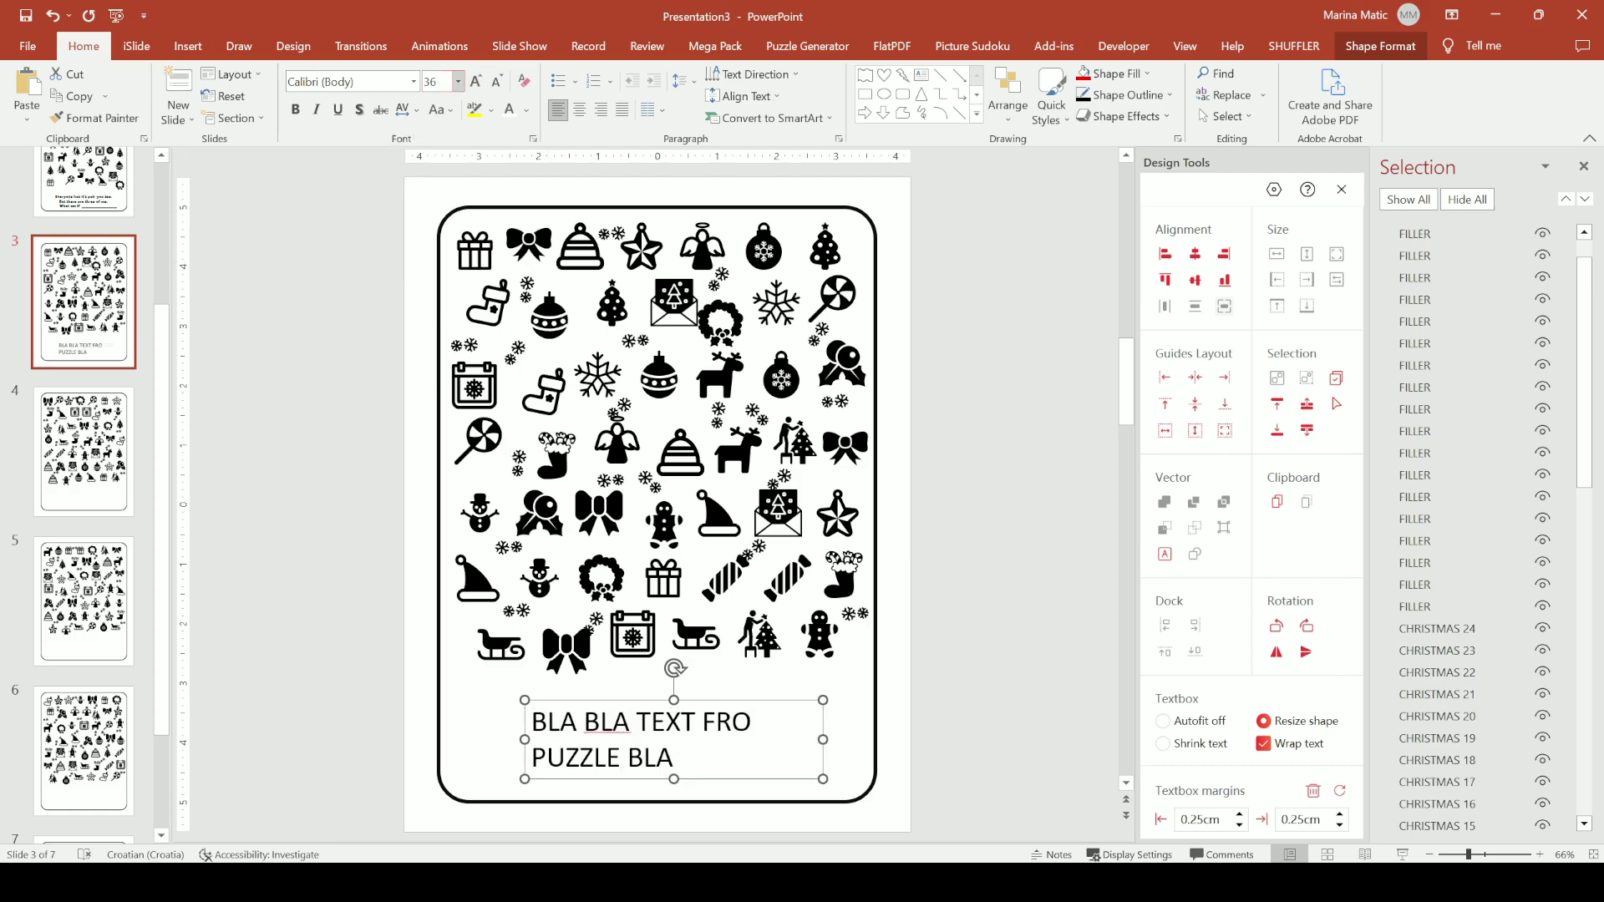
Set the puzzle text in the centred Alphakind font and shift its text box slightly left and down.
left_click(412, 81)
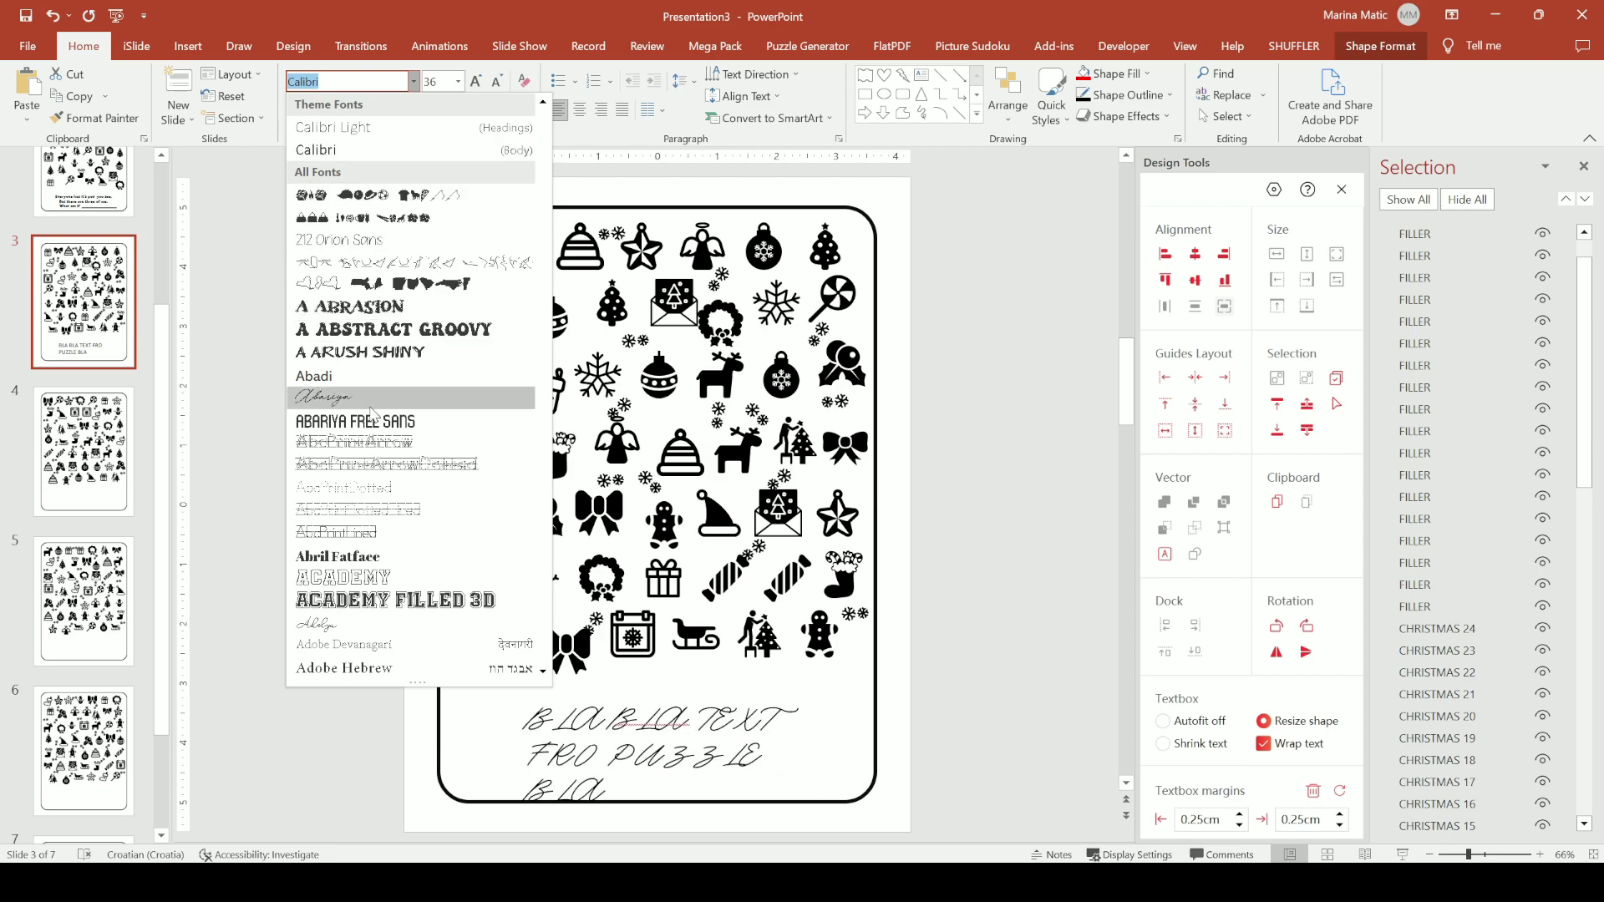
scroll(370, 418, "down", 5)
scroll(370, 418, "down", 3)
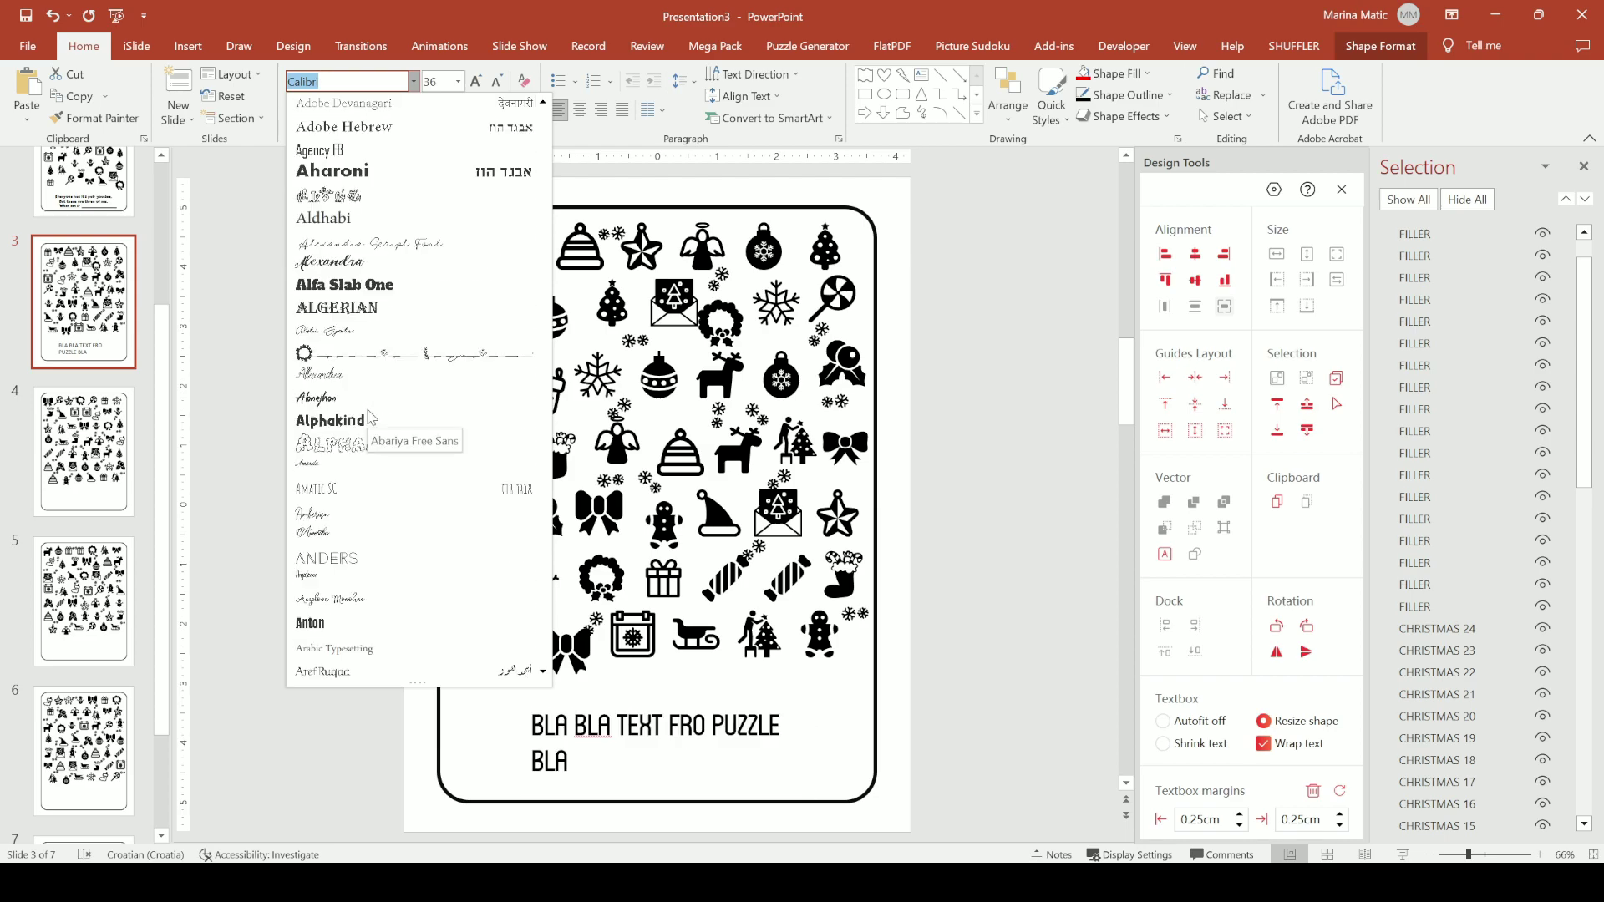
left_click(369, 421)
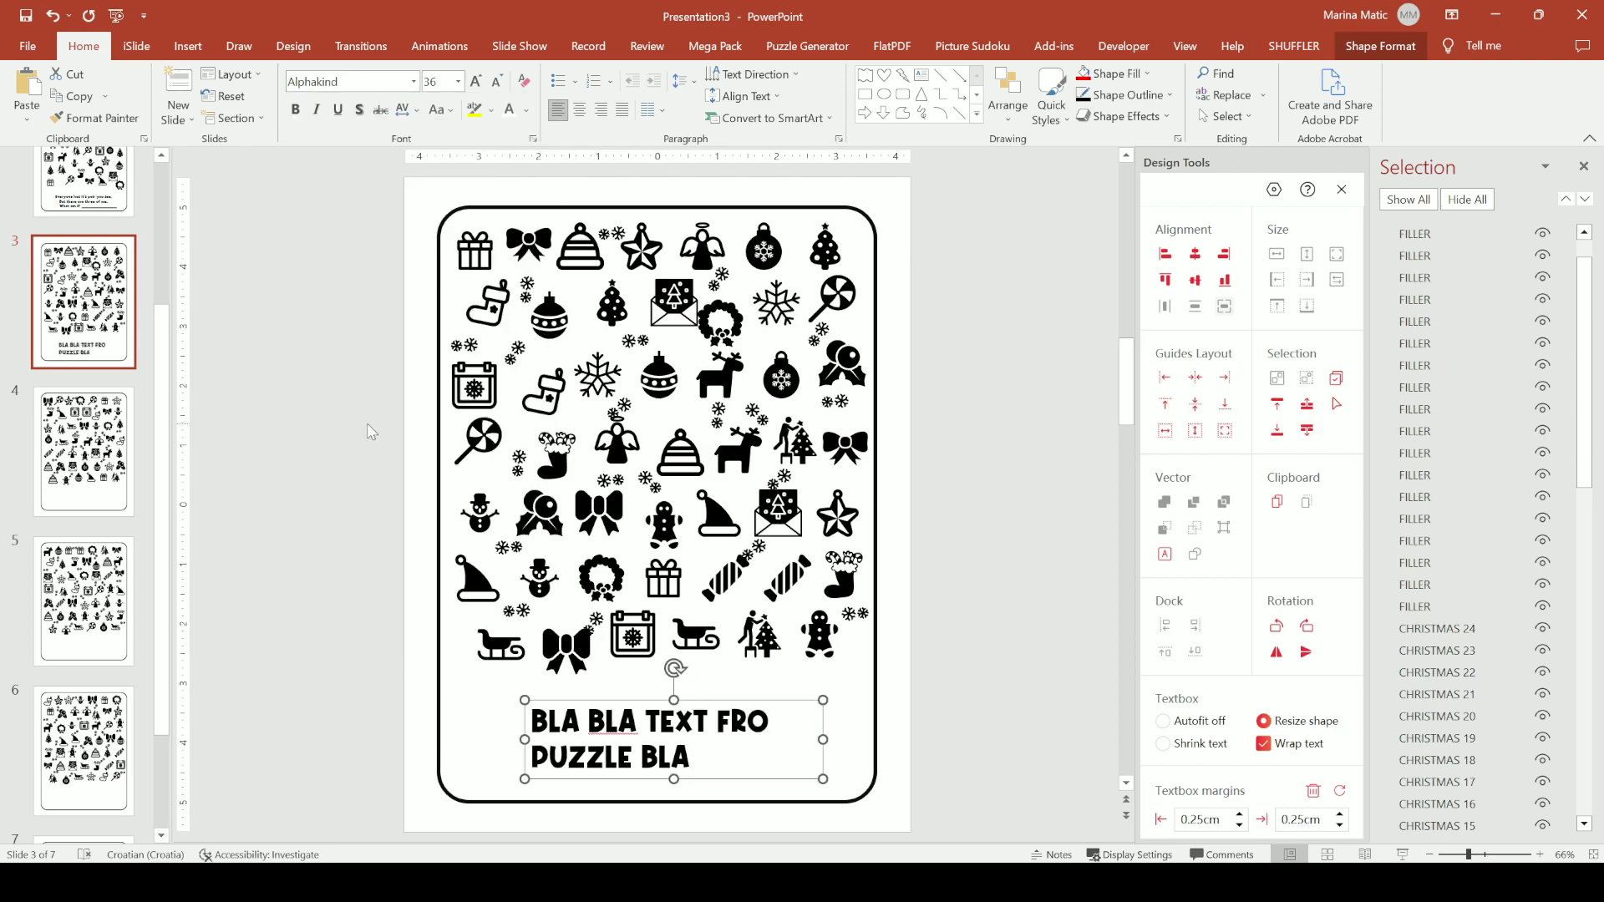
key("ctrl+e")
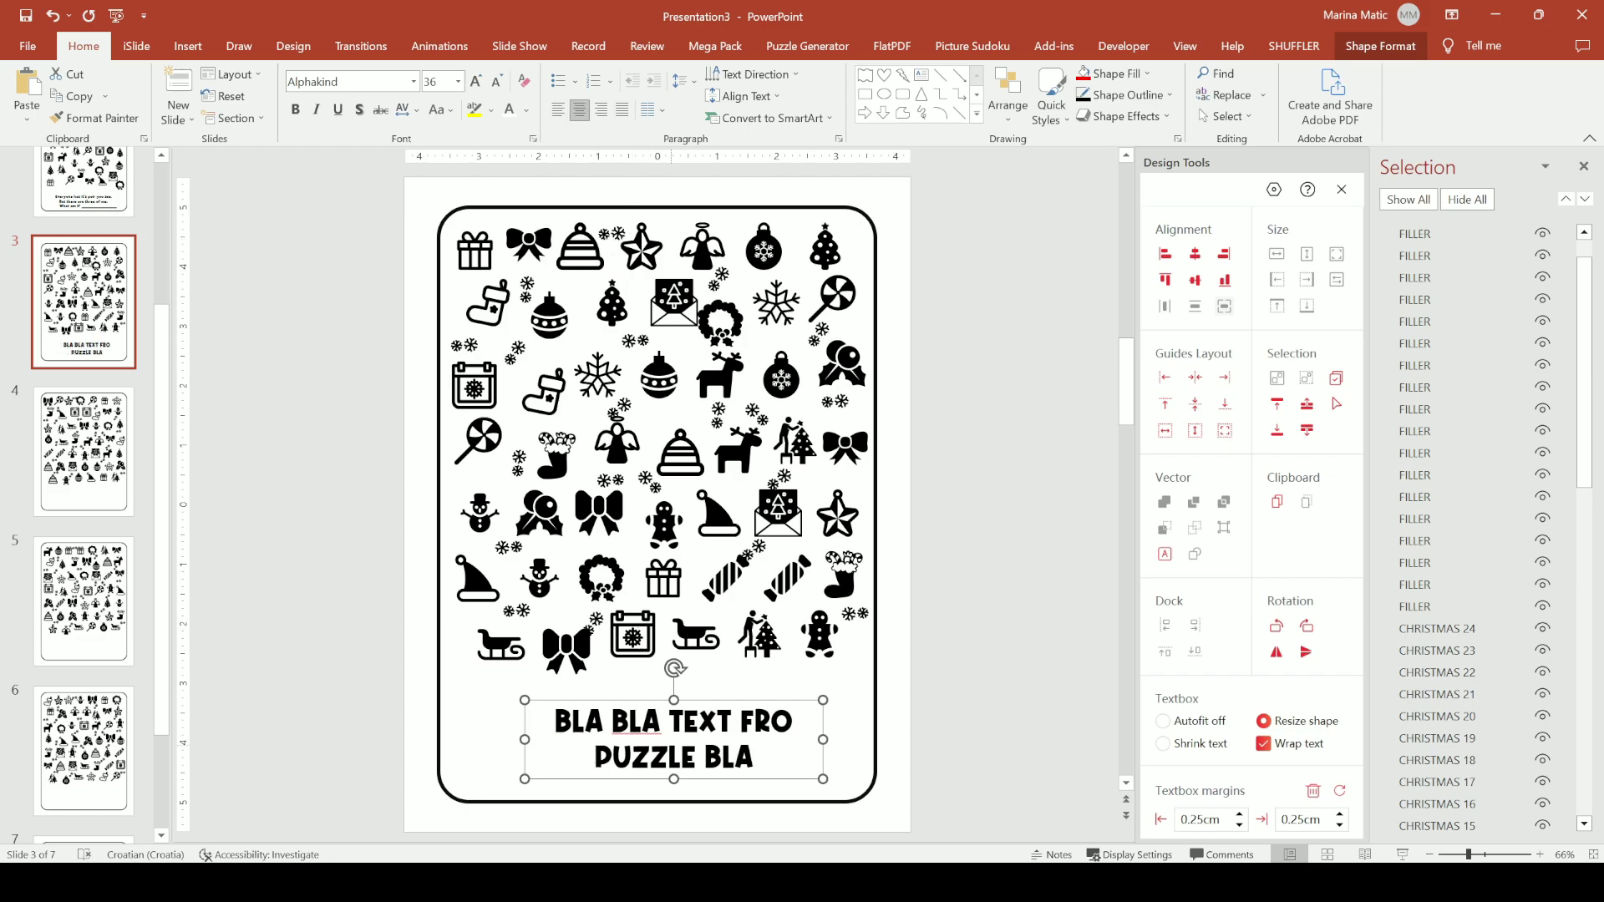
mouse_move(657, 706)
left_mouse_down()
mouse_move(576, 641)
mouse_move(577, 614)
mouse_move(649, 710)
left_mouse_up()
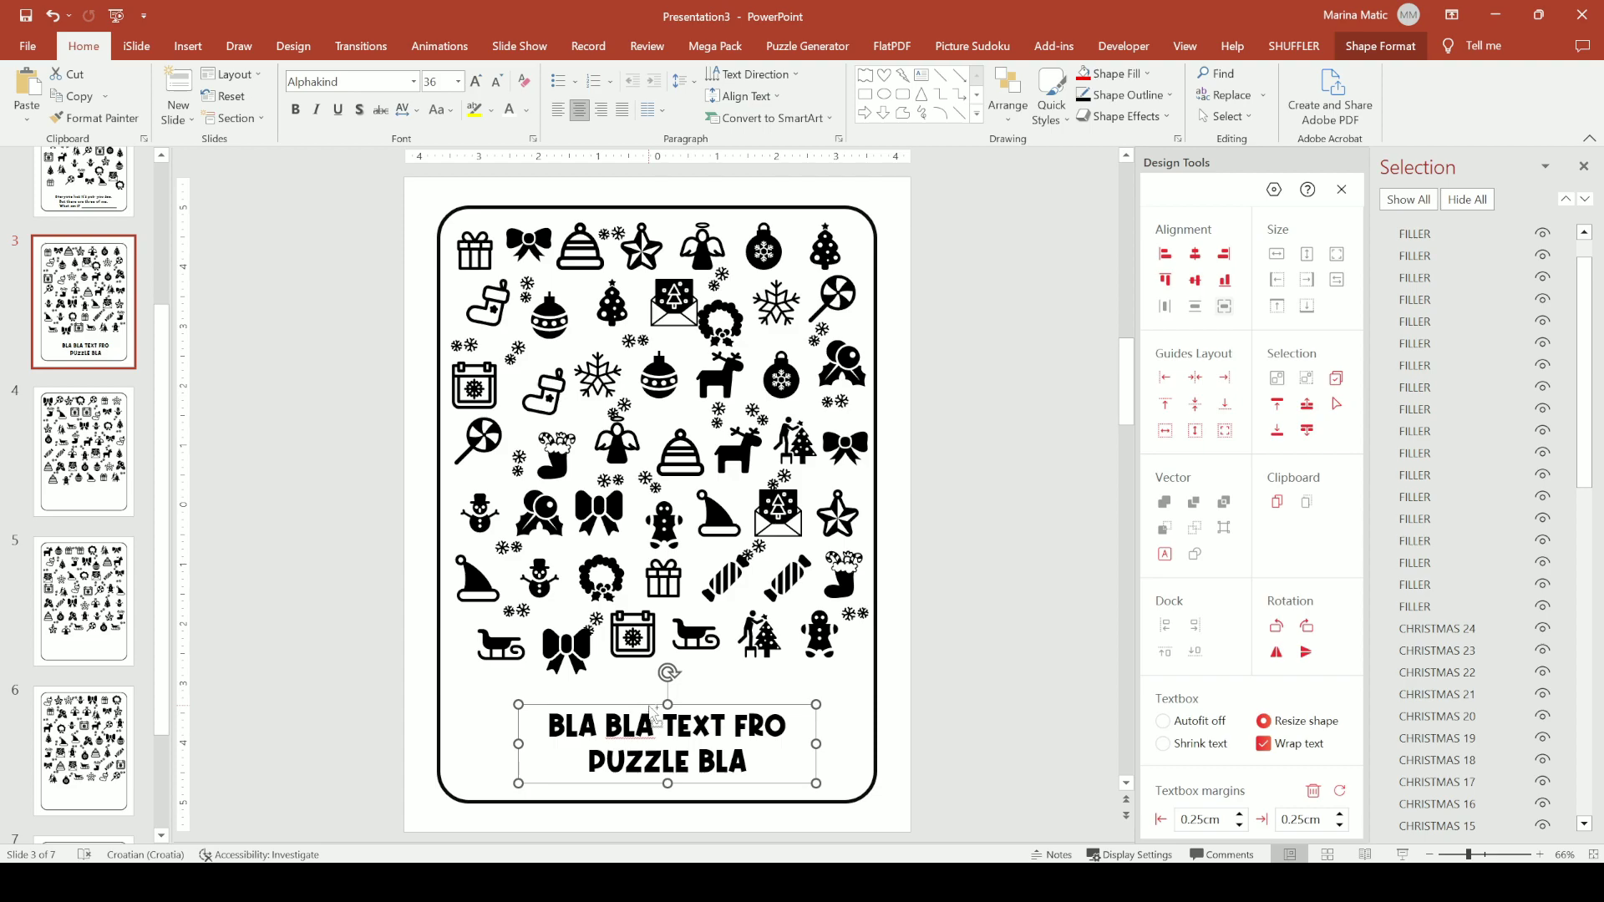
Copy the text box from slide 3 onto slides 4 to 6 with Pasteit, and check slides 5 and 6.
key("ctrl+z")
left_click(84, 451)
left_click(112, 719, "shift")
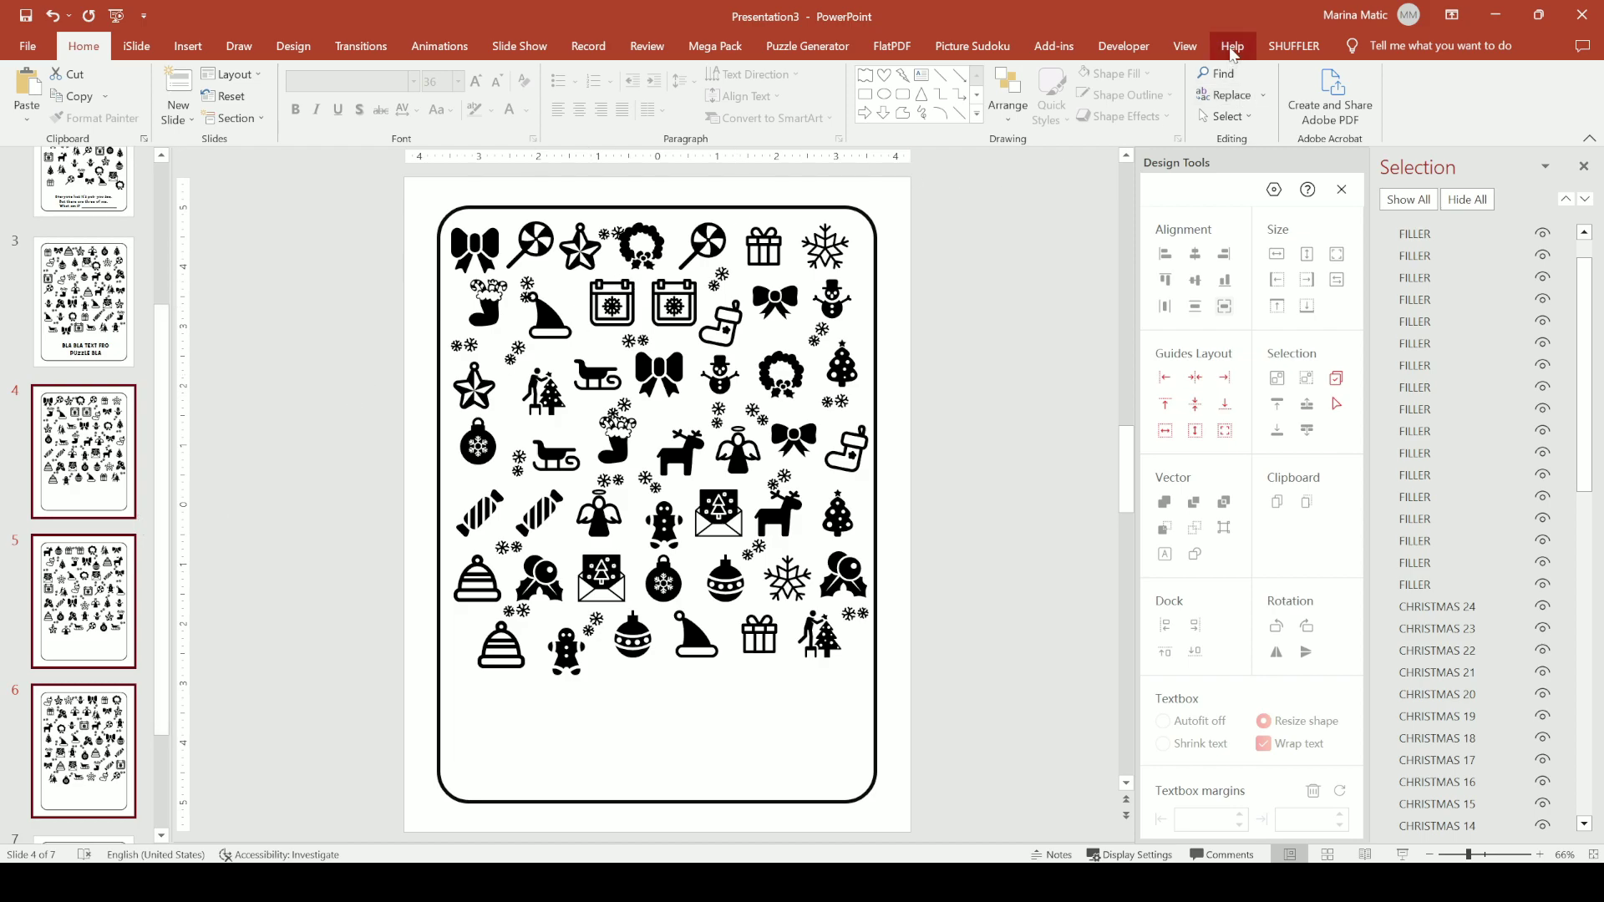
left_click(1294, 46)
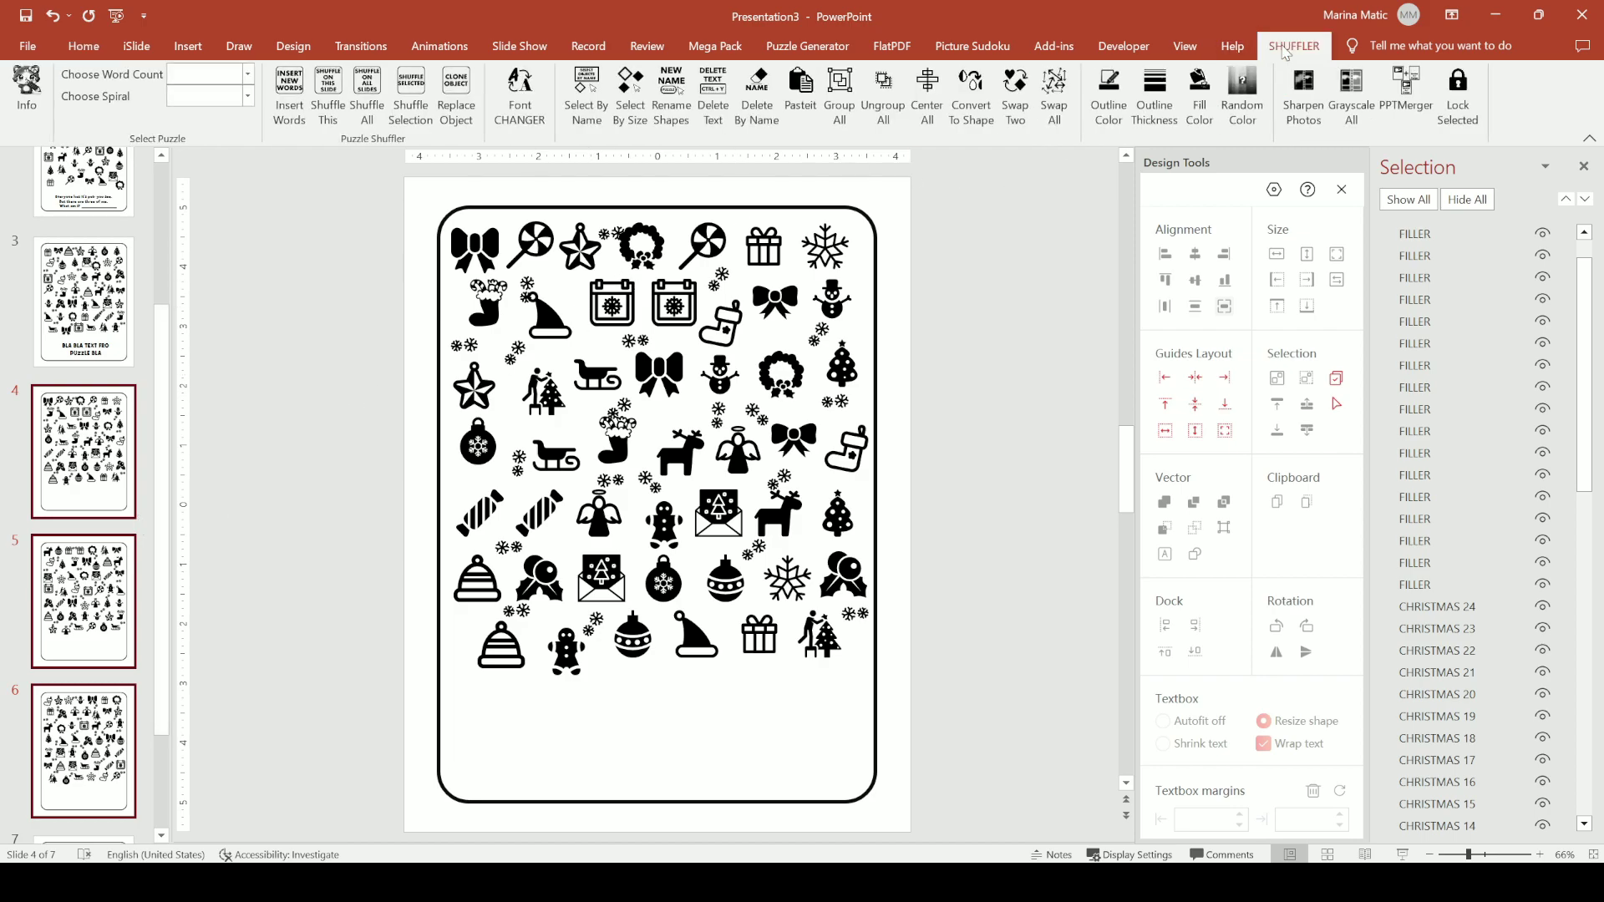
left_click(802, 115)
left_click(105, 589)
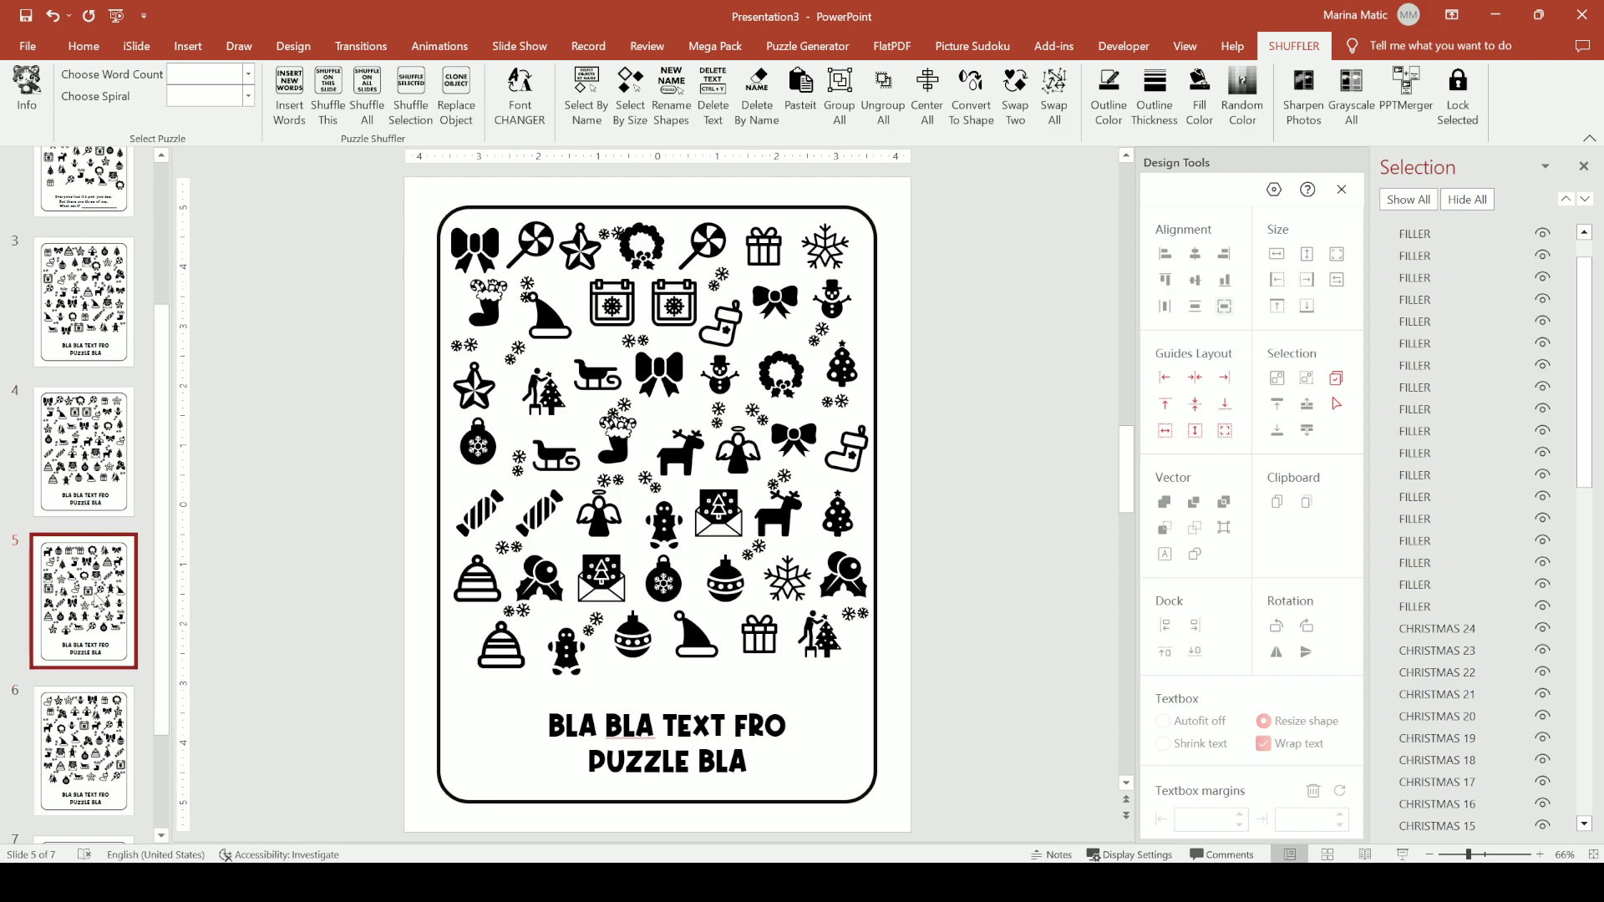
left_click(106, 738)
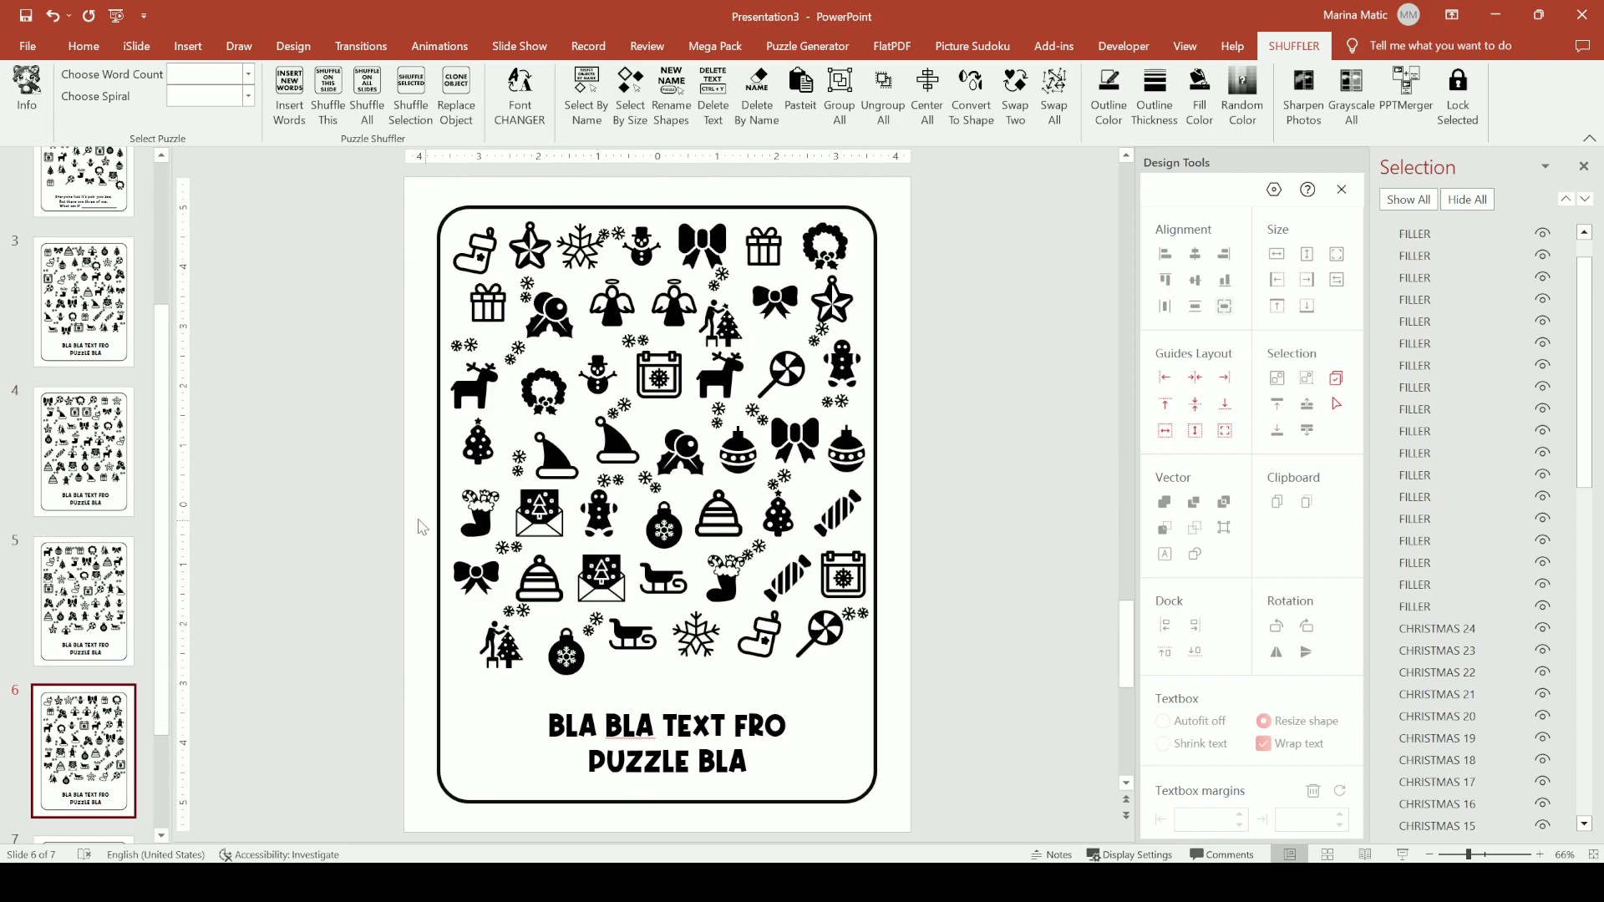
On slide 4, move the filled stocking icon in the fourth row slightly left and down.
left_click(111, 483)
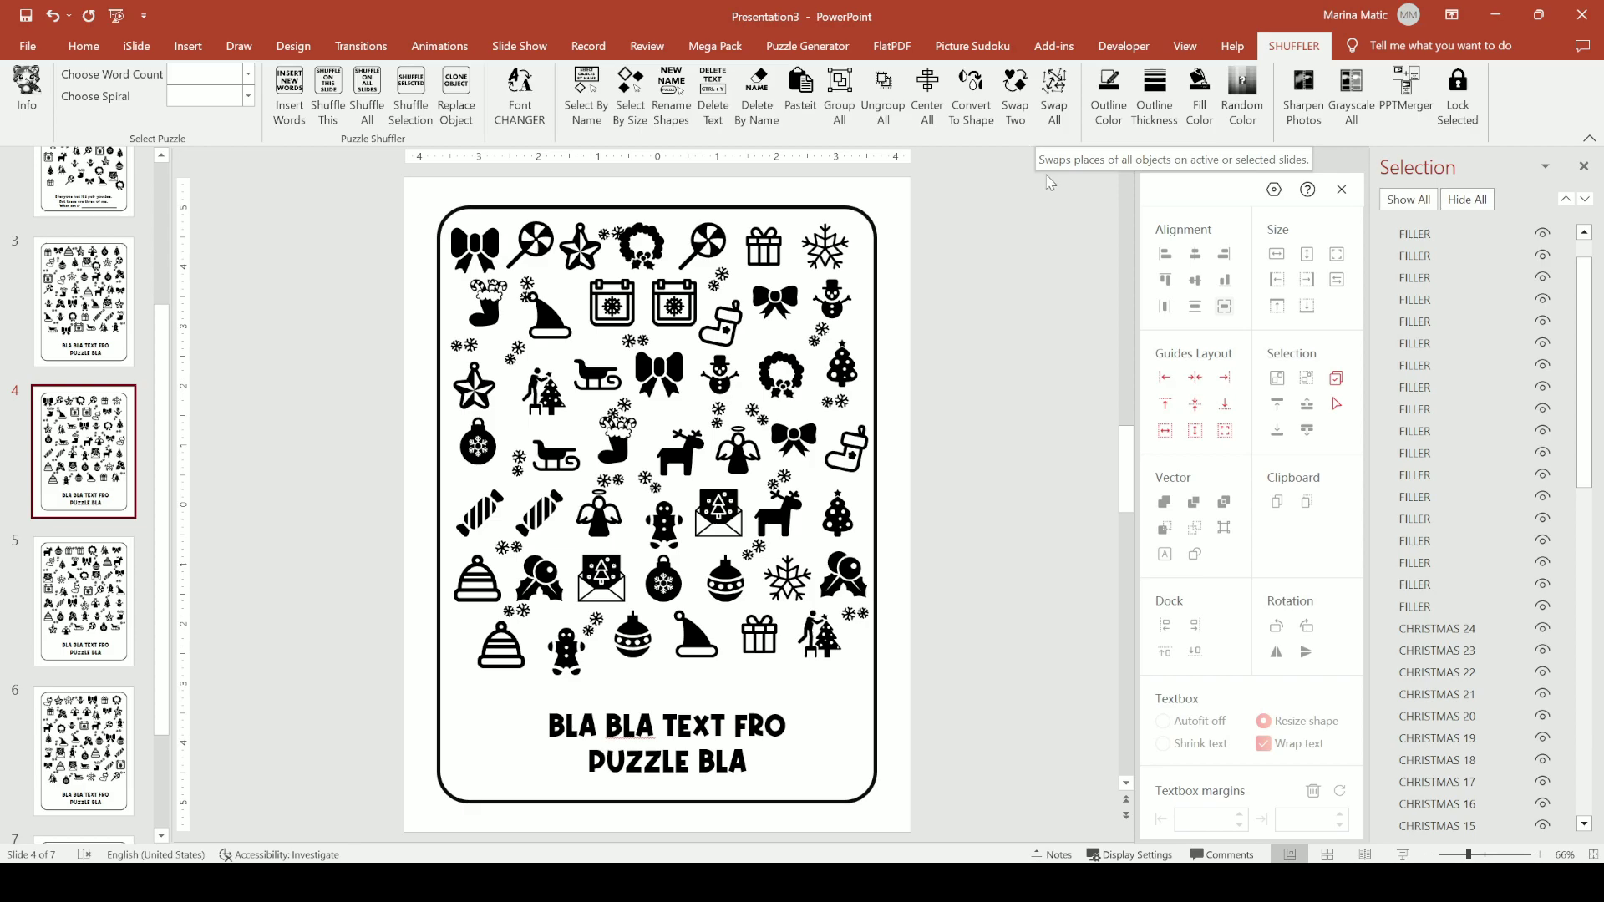
left_click(1056, 111)
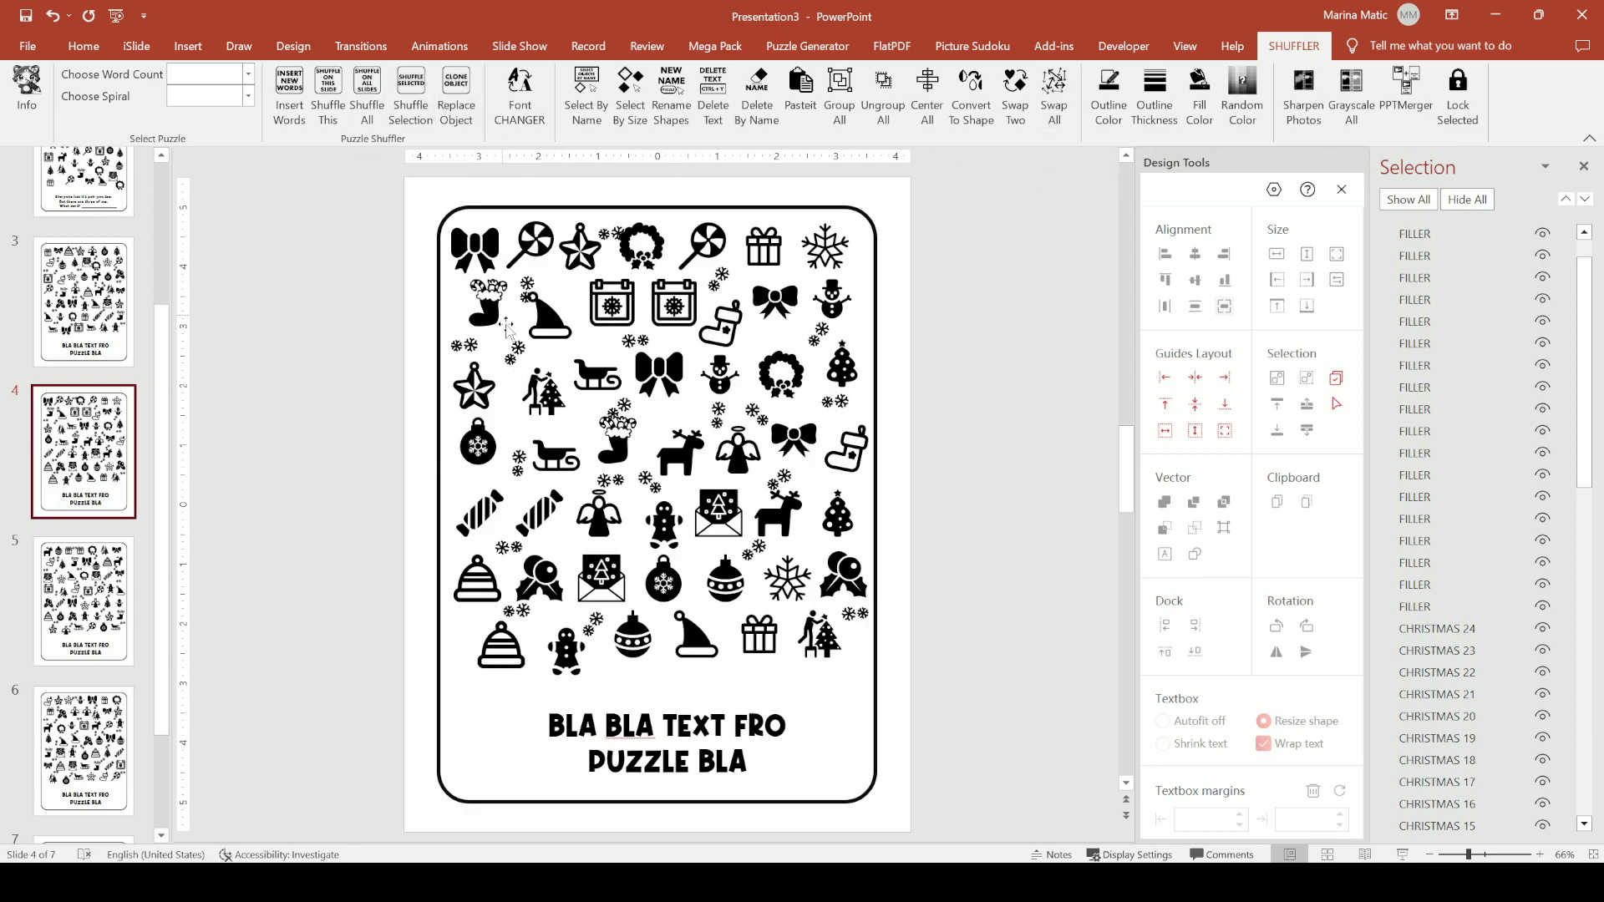
left_click_drag(622, 442, 606, 452)
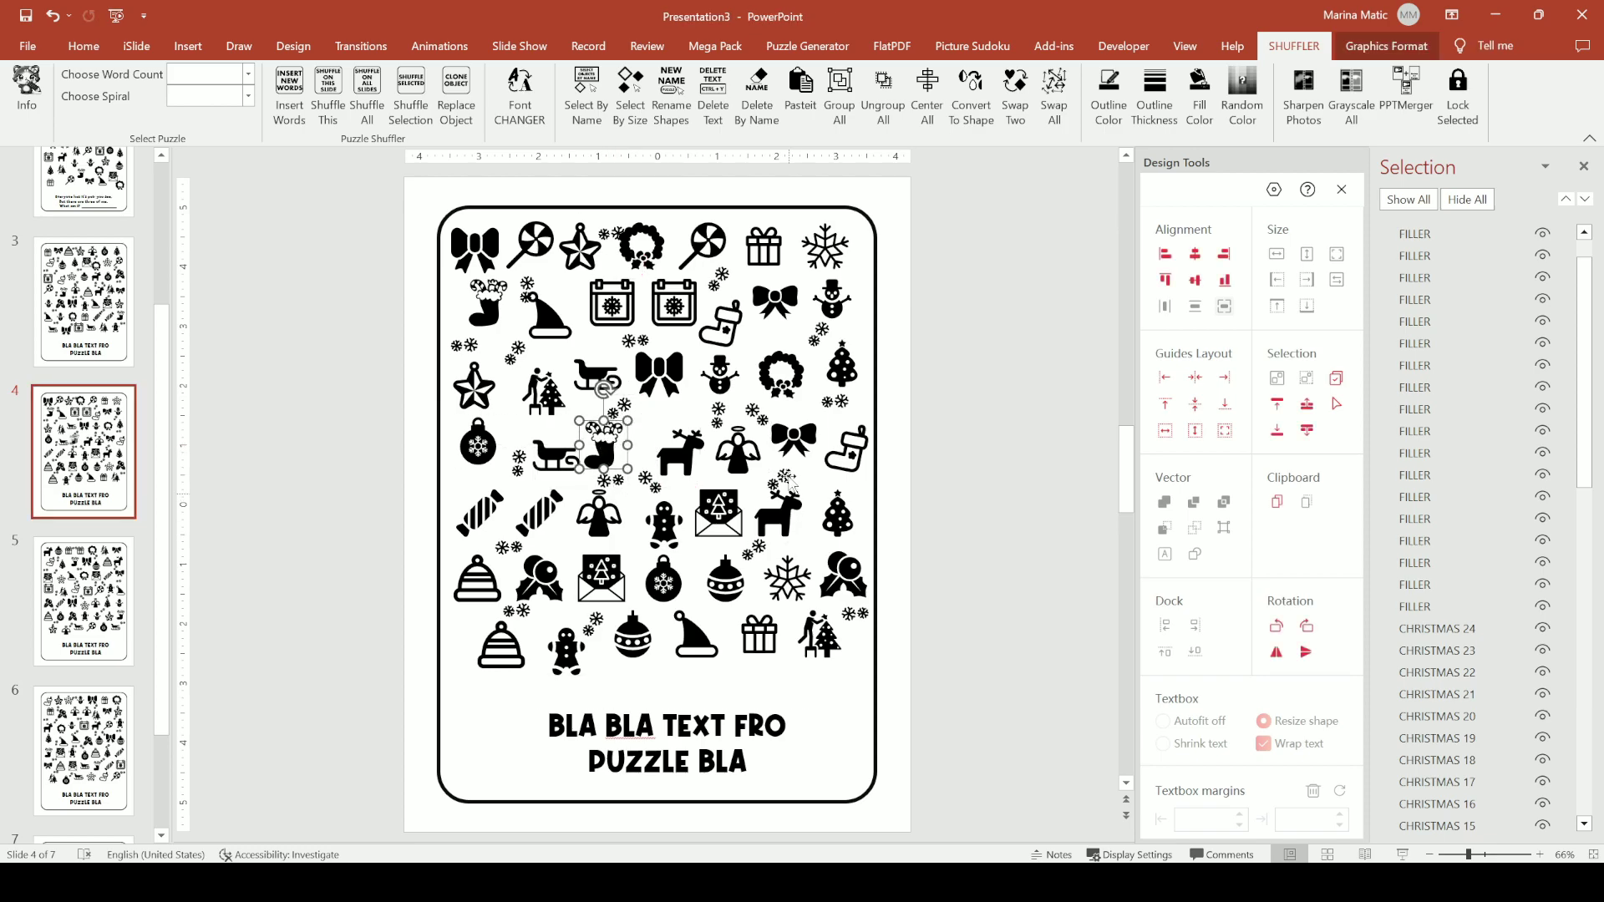
left_click(927, 448)
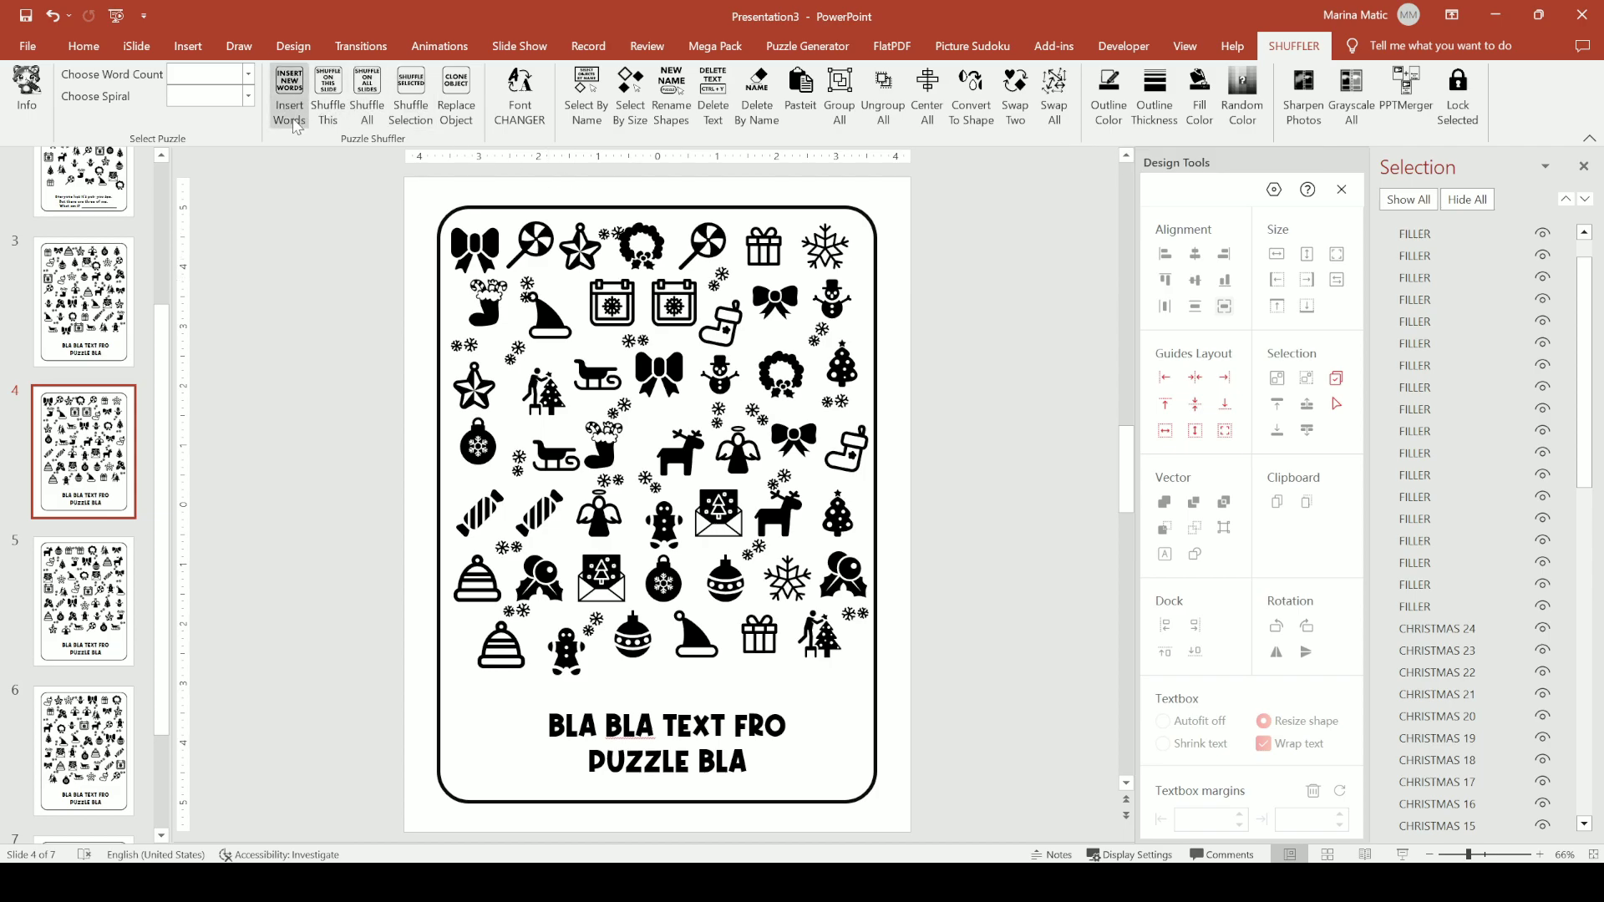
Switch to PPT for SHUFFLER.pptx, open slide 25 with the SPIRAL TEXT 15 puzzle, and select its title.
left_click(770, 883)
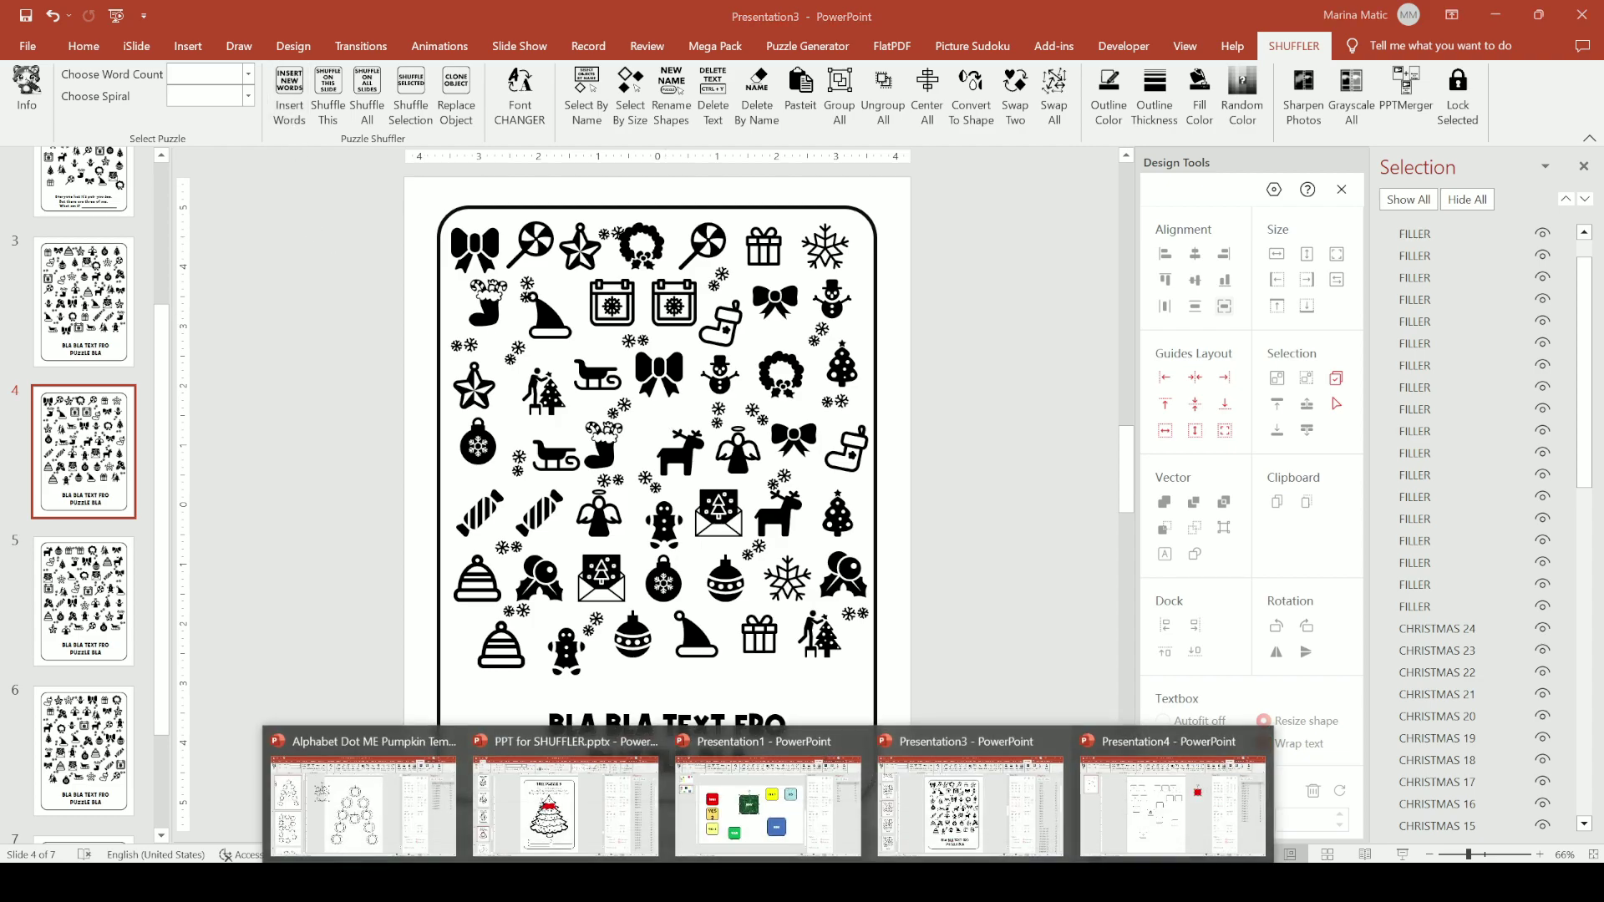
left_click(620, 808)
scroll(112, 643, "down", 2)
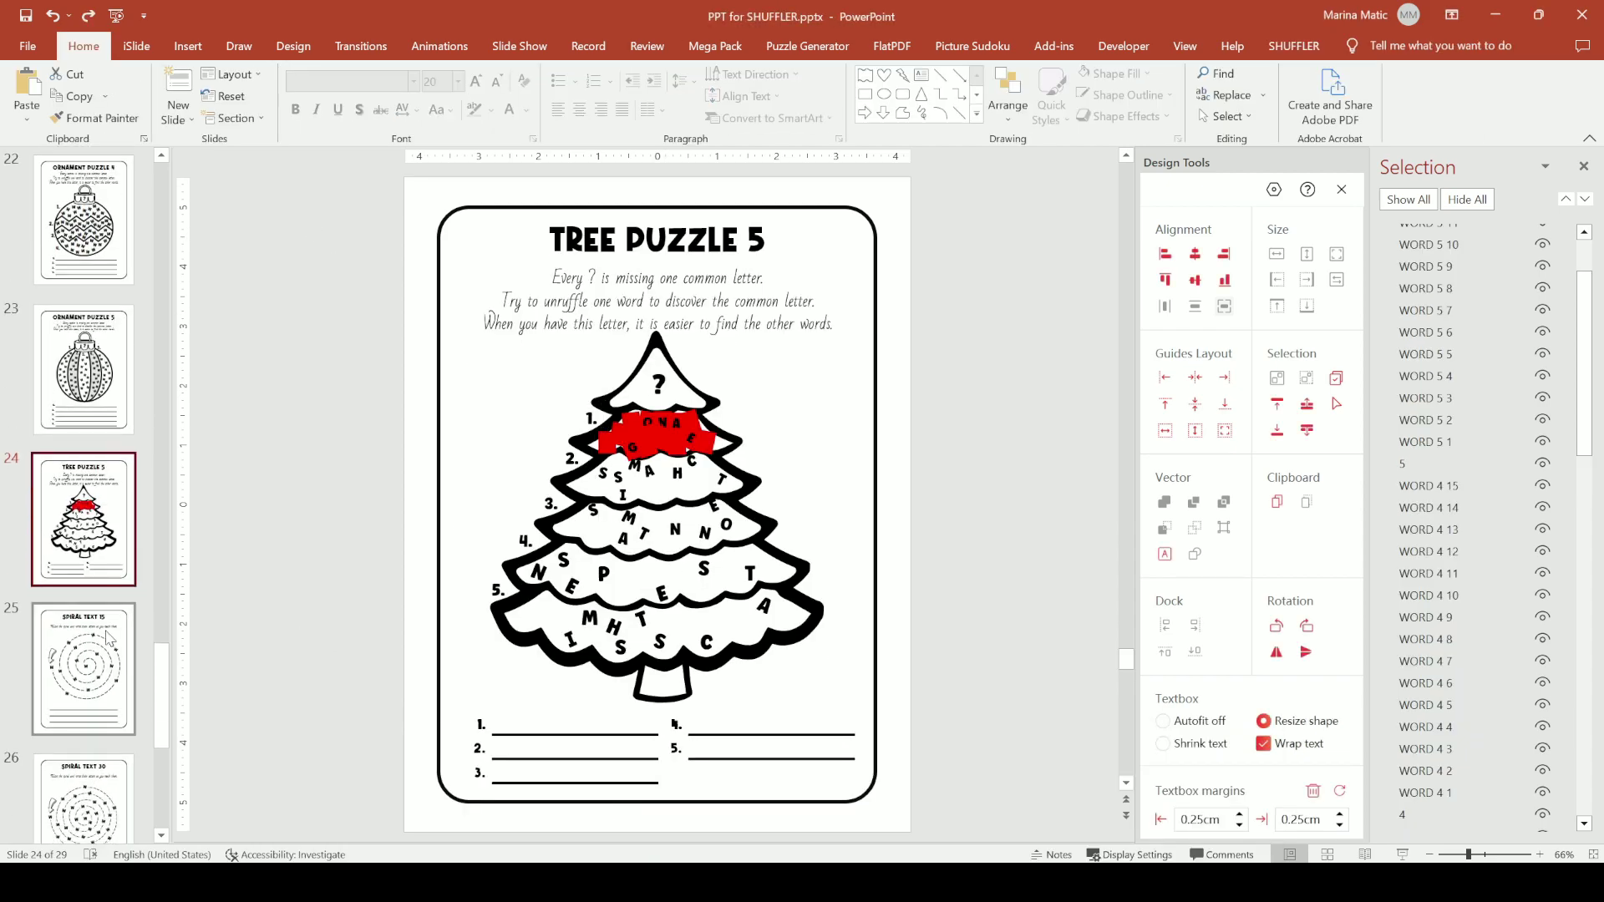
left_click(111, 639)
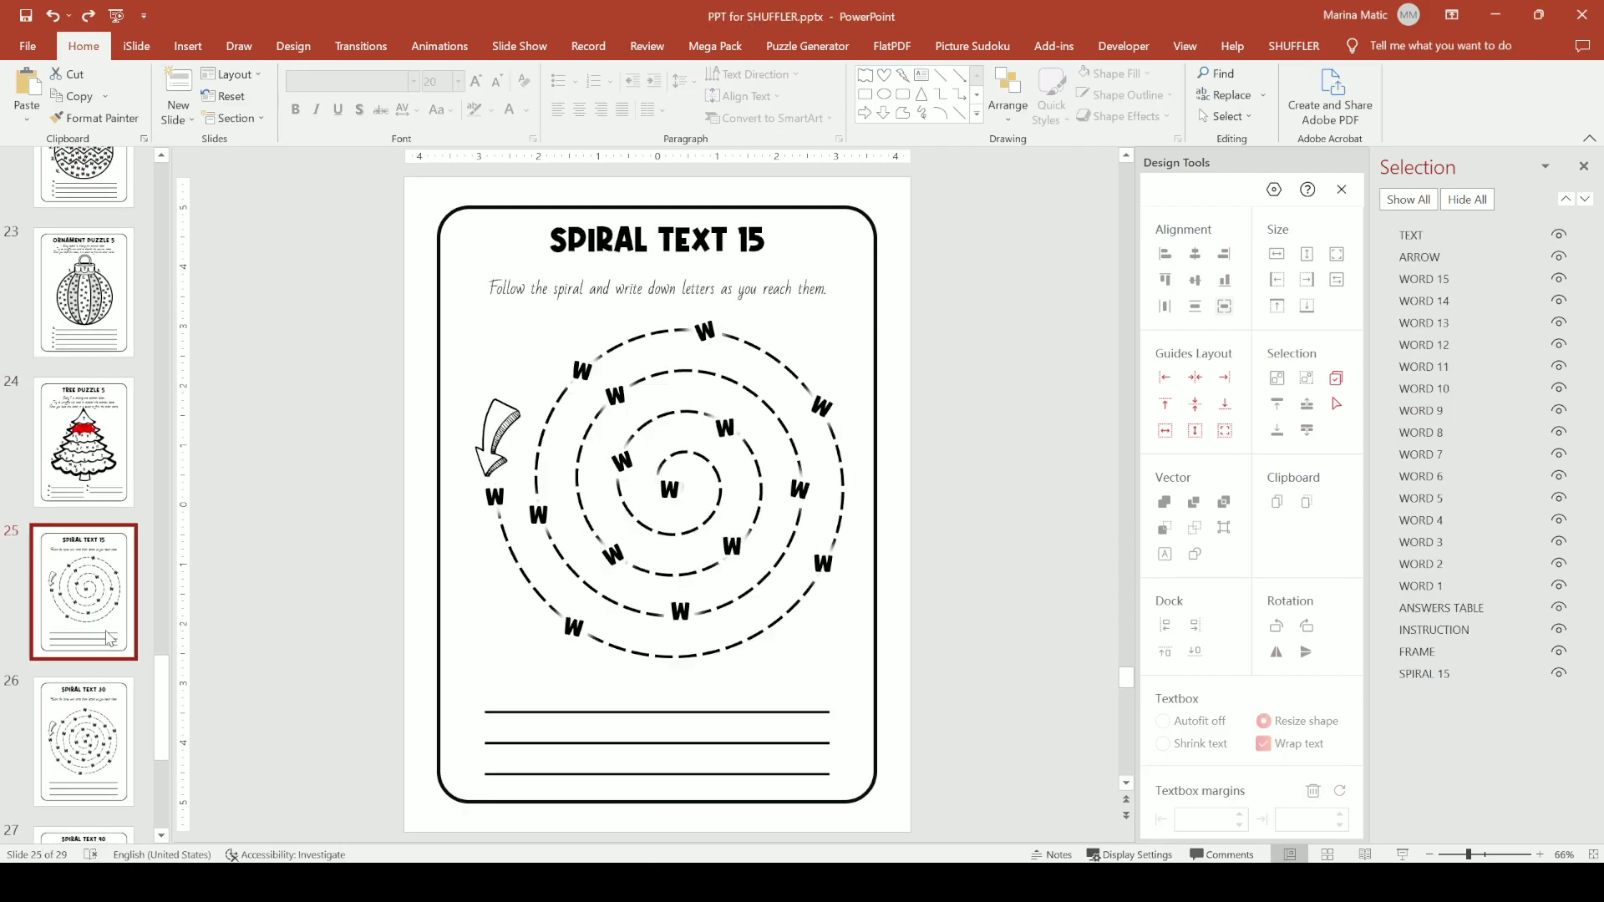
left_click(661, 261)
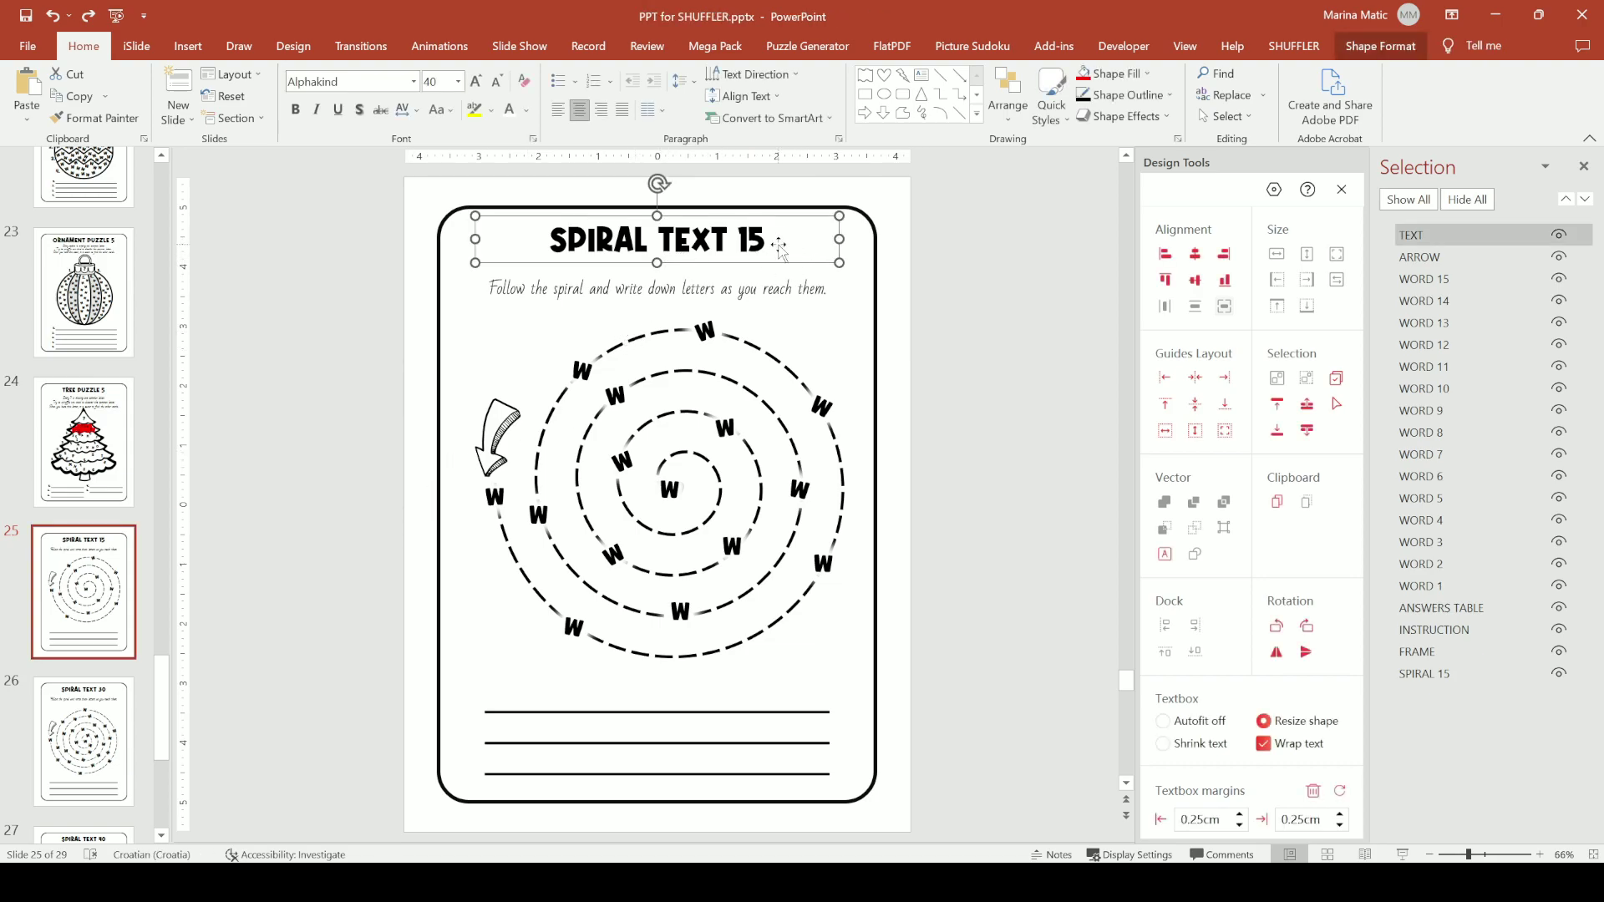